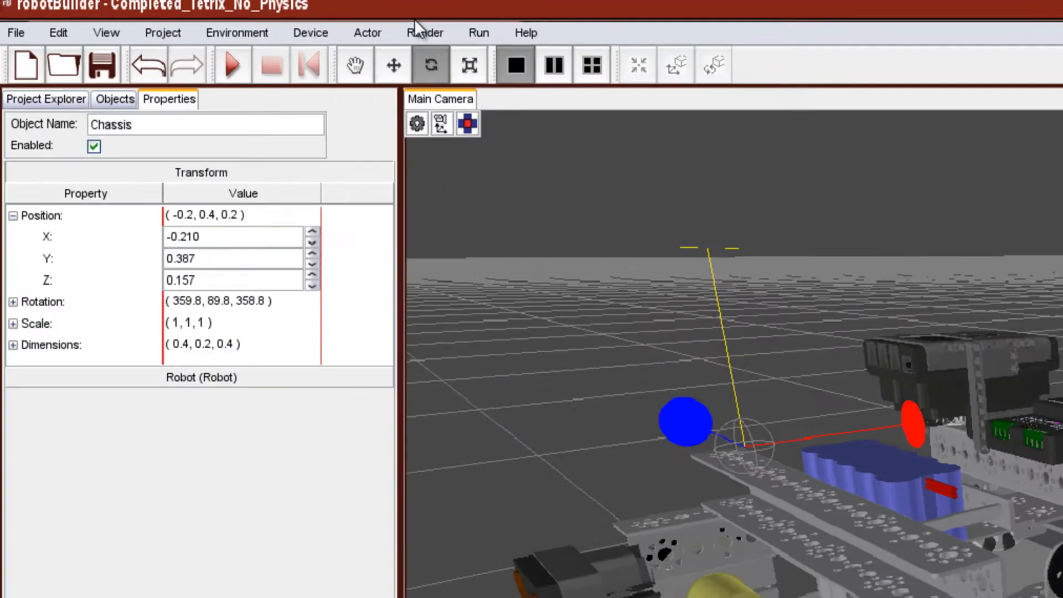
# - Turn on physics rendering for the scene and examine the physics shape around the omni wheel
pyautogui.click(224, 17)
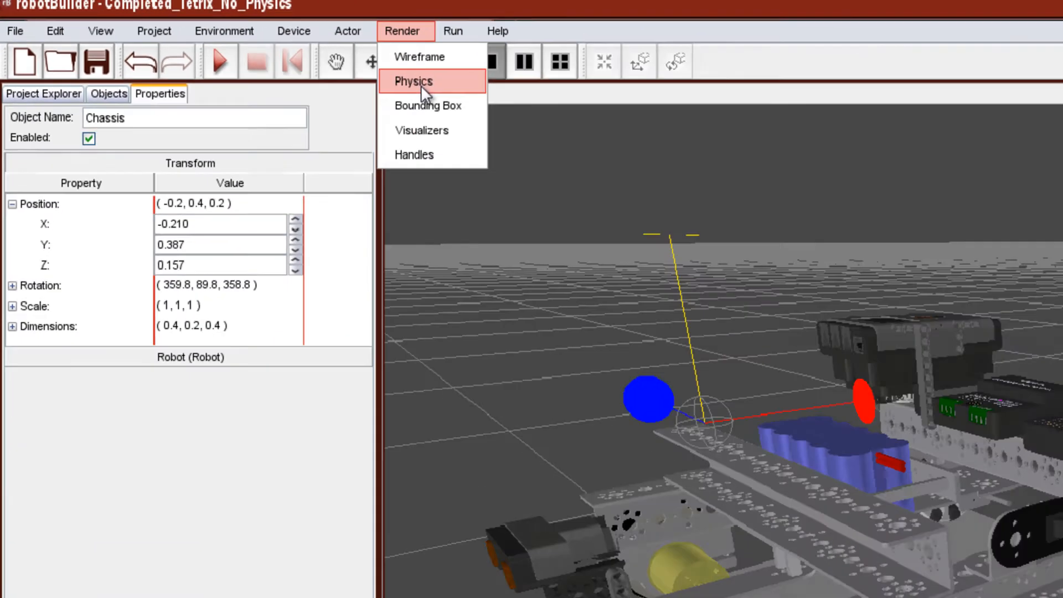
pyautogui.click(597, 118)
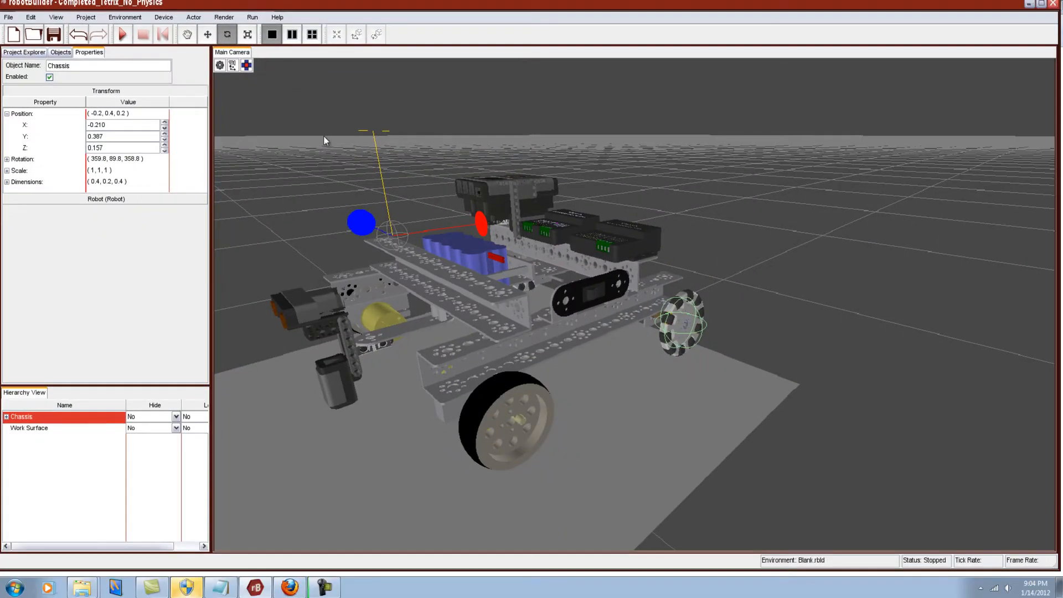
pyautogui.moveTo(261, 94); pyautogui.dragTo(374, 242)
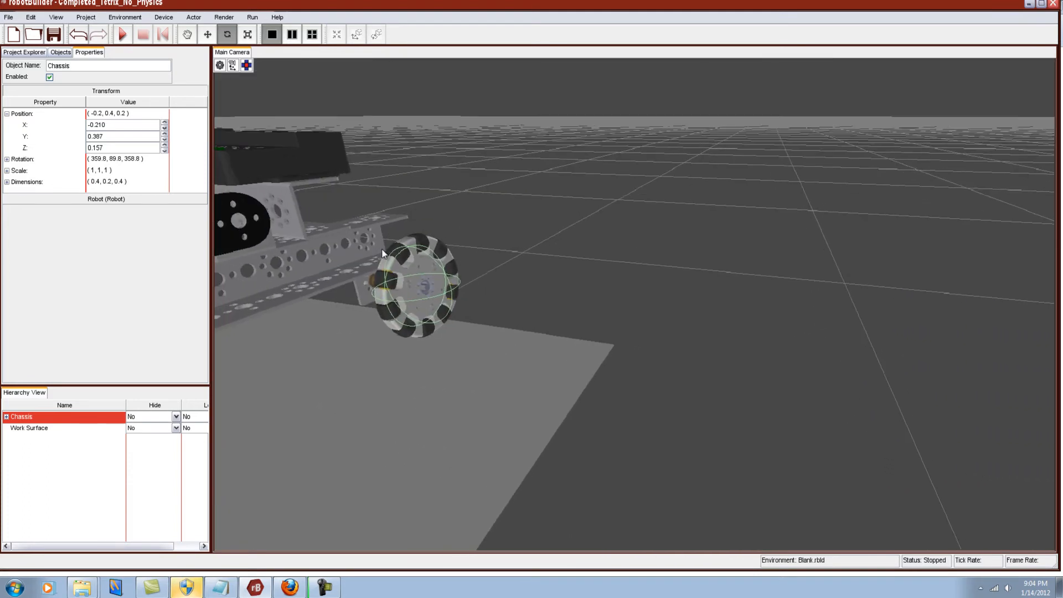
pyautogui.scroll(3, 387, 255)
pyautogui.moveTo(387, 254); pyautogui.dragTo(344, 231, button='right')
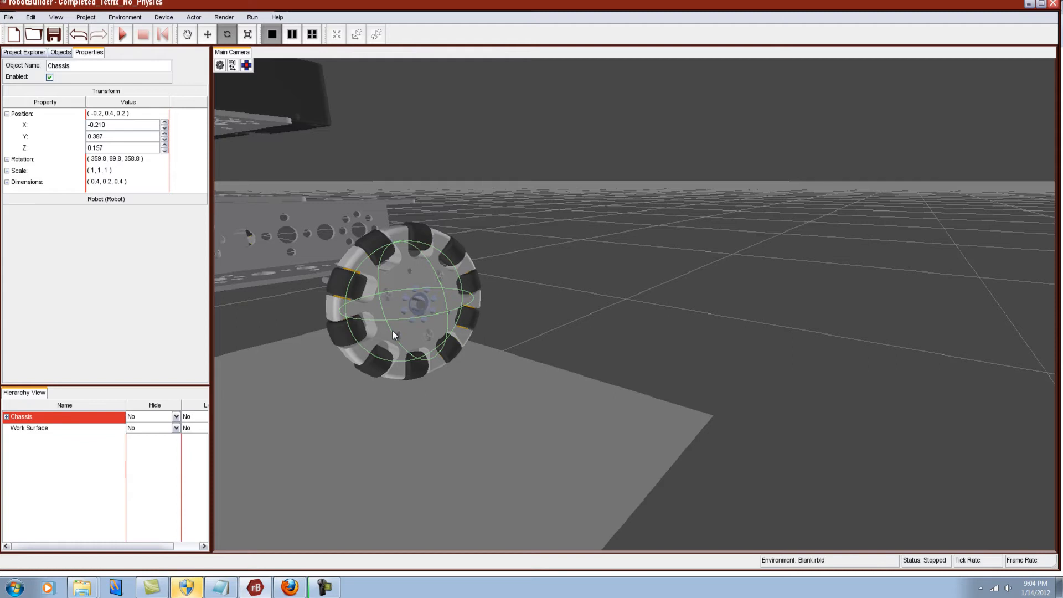
pyautogui.scroll(-6, 393, 331)
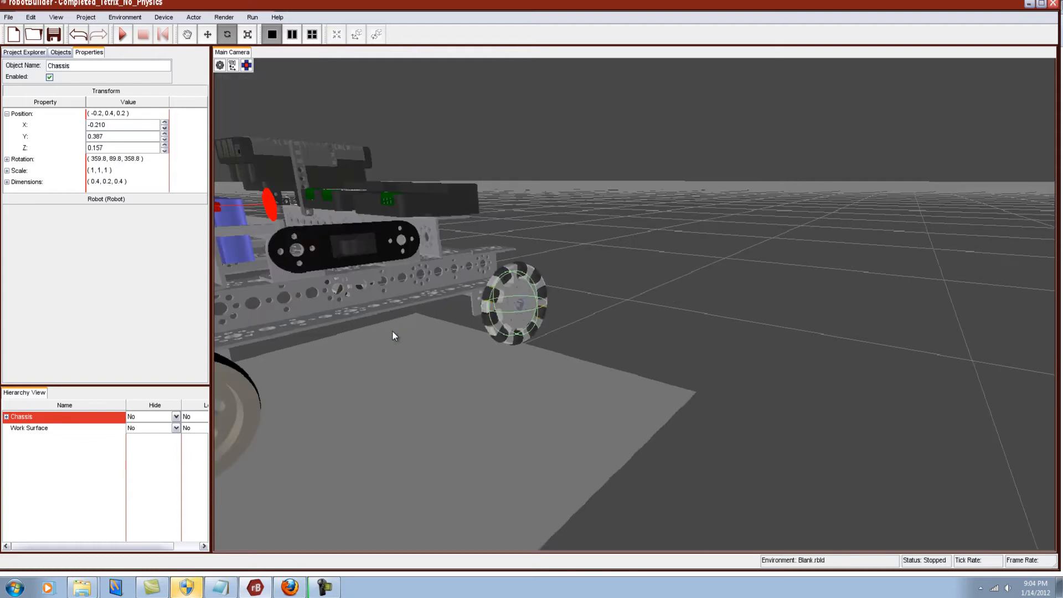
pyautogui.moveTo(393, 331); pyautogui.dragTo(365, 264, button='right')
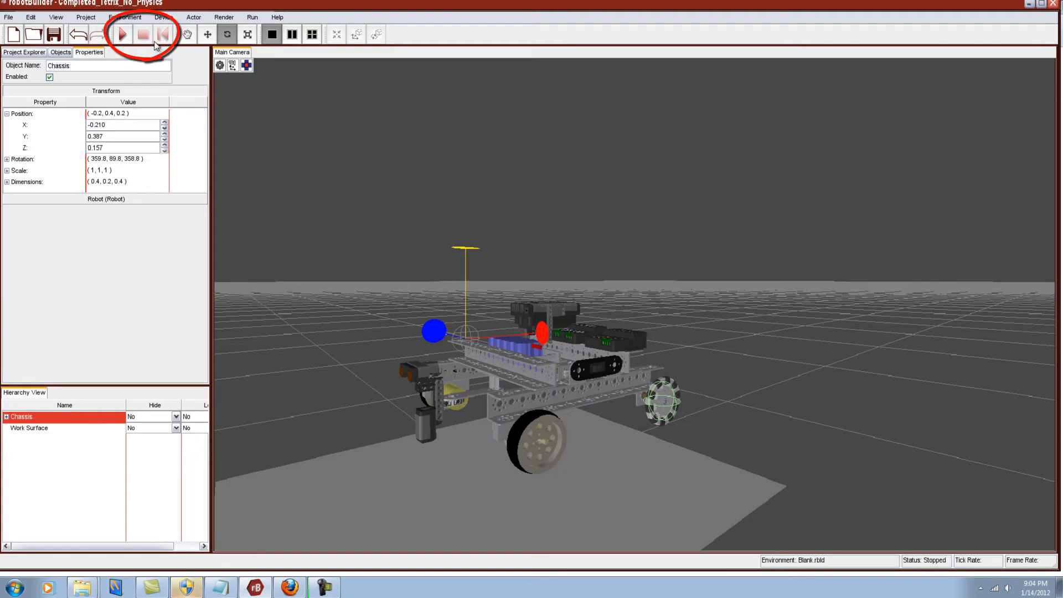
# - Run the robot simulation to observe it, stop it, and reset the scene to its start
pyautogui.click(125, 35)
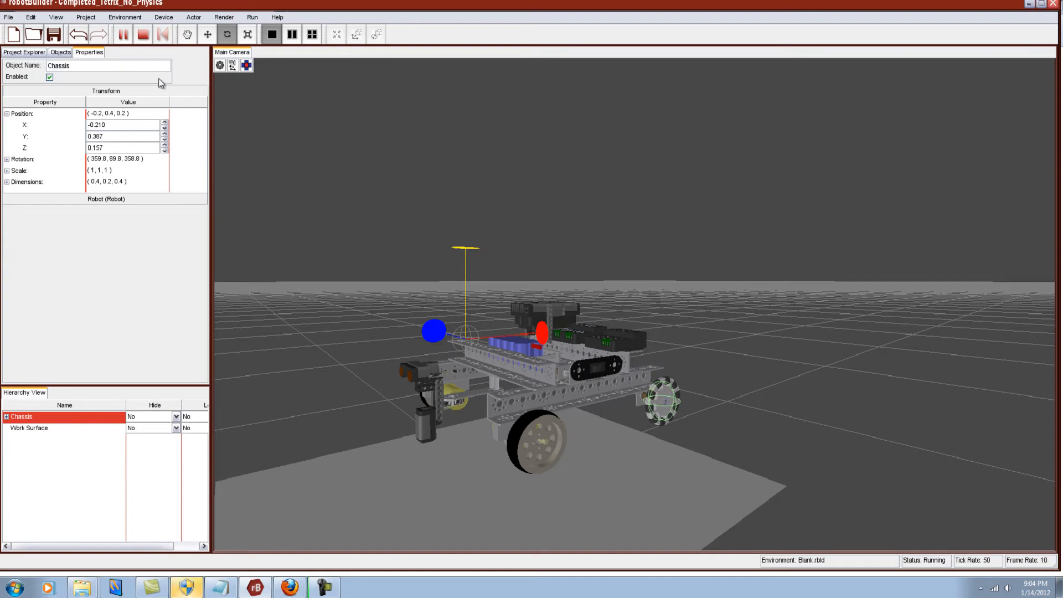
pyautogui.moveTo(321, 178); pyautogui.dragTo(353, 225)
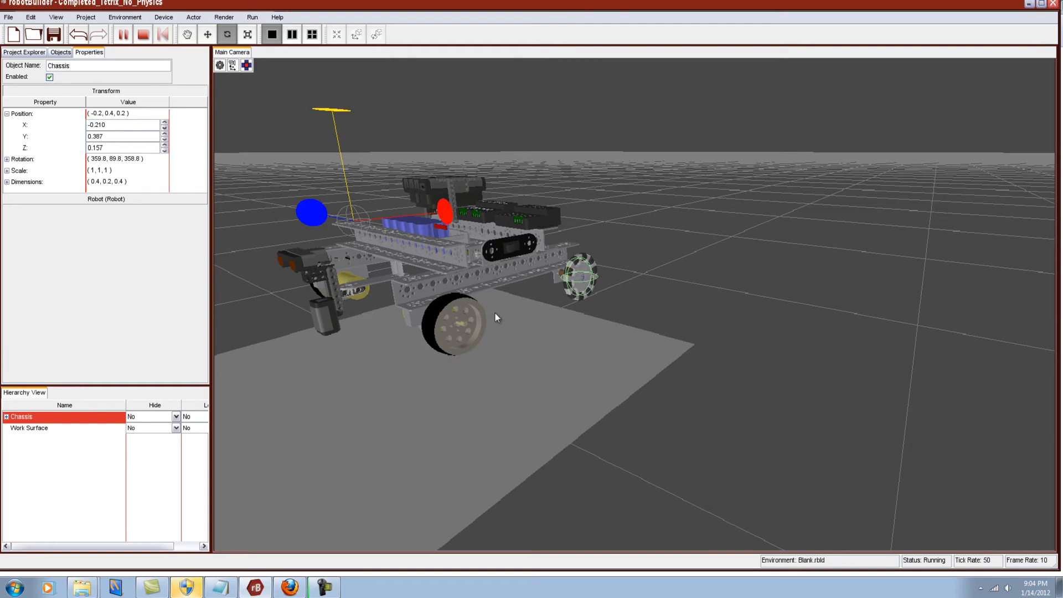
pyautogui.click(142, 34)
pyautogui.click(163, 39)
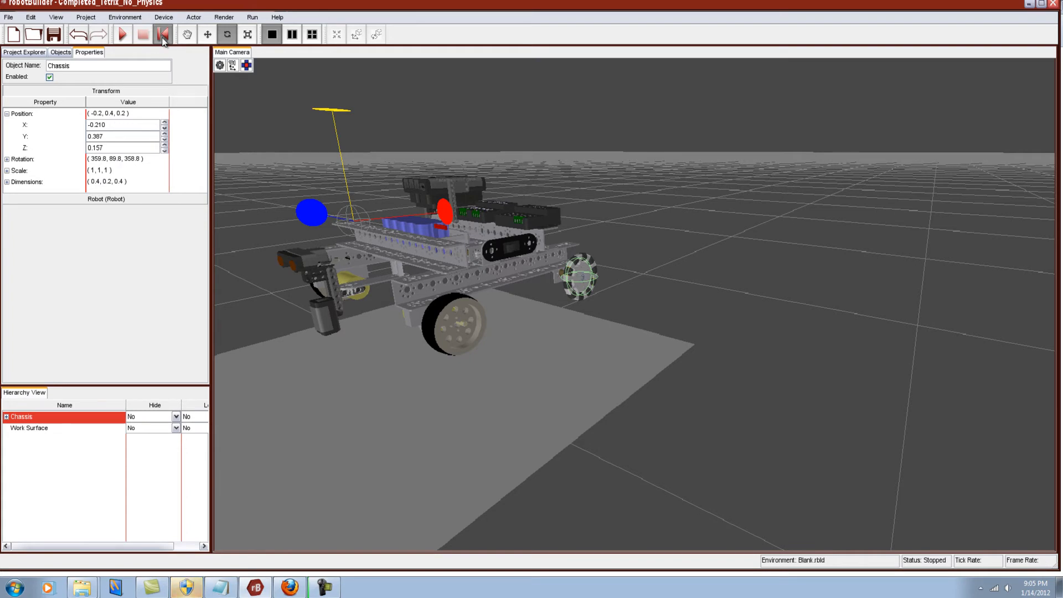
# - Expand the Chassis hierarchy and select the motor wheel assembly under the left channel with the move tool active
pyautogui.moveTo(278, 231); pyautogui.dragTo(319, 243, button='right')
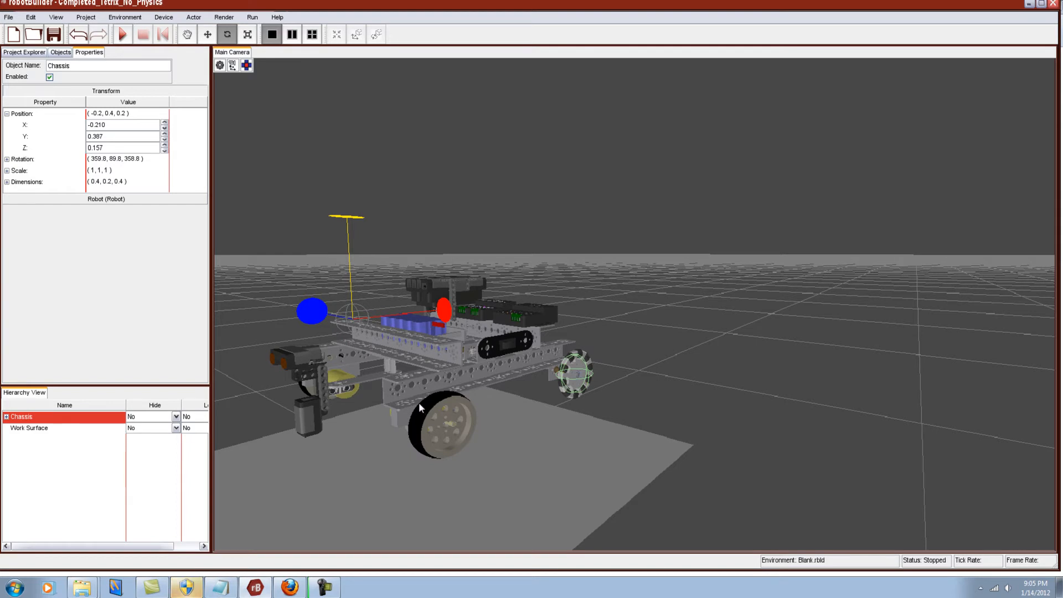
pyautogui.moveTo(420, 404); pyautogui.dragTo(410, 384)
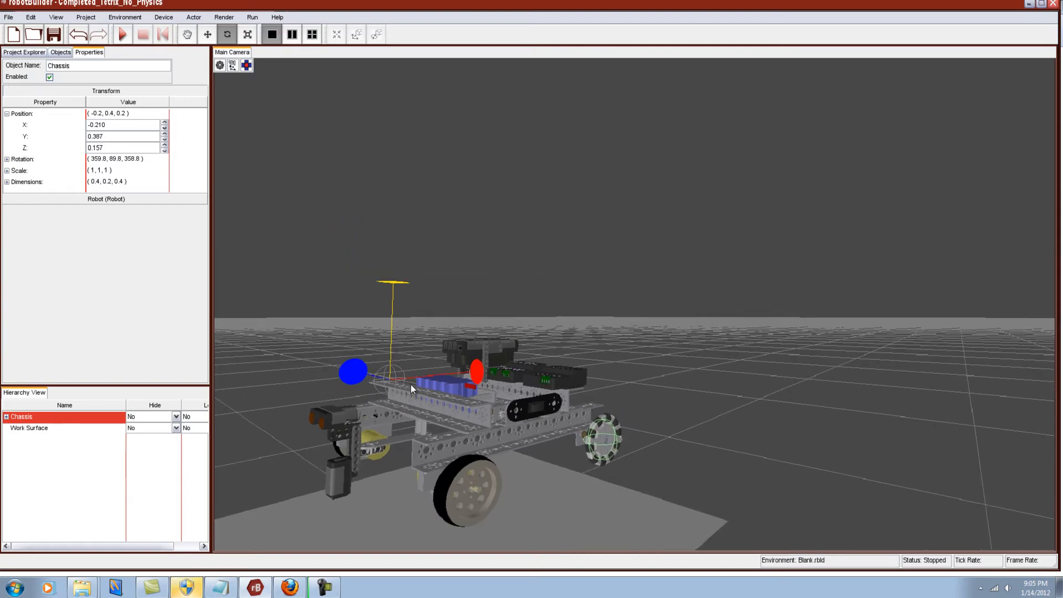
pyautogui.click(6, 417)
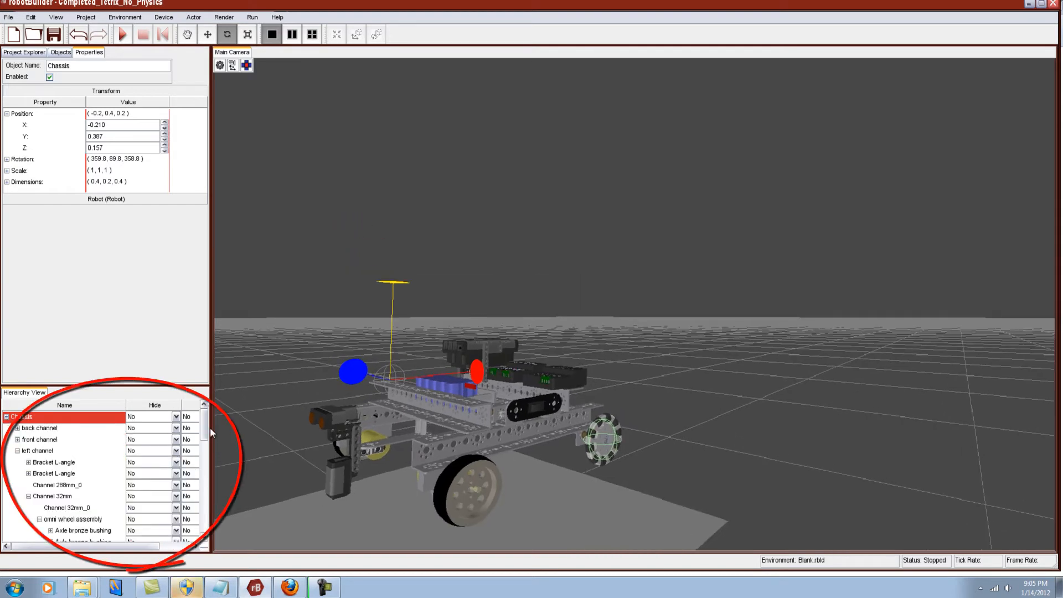
pyautogui.moveTo(205, 439)
pyautogui.mouseDown()
pyautogui.moveTo(205, 522)
pyautogui.moveTo(216, 425)
pyautogui.moveTo(218, 449)
pyautogui.moveTo(218, 438)
pyautogui.mouseUp()
pyautogui.click(50, 416)
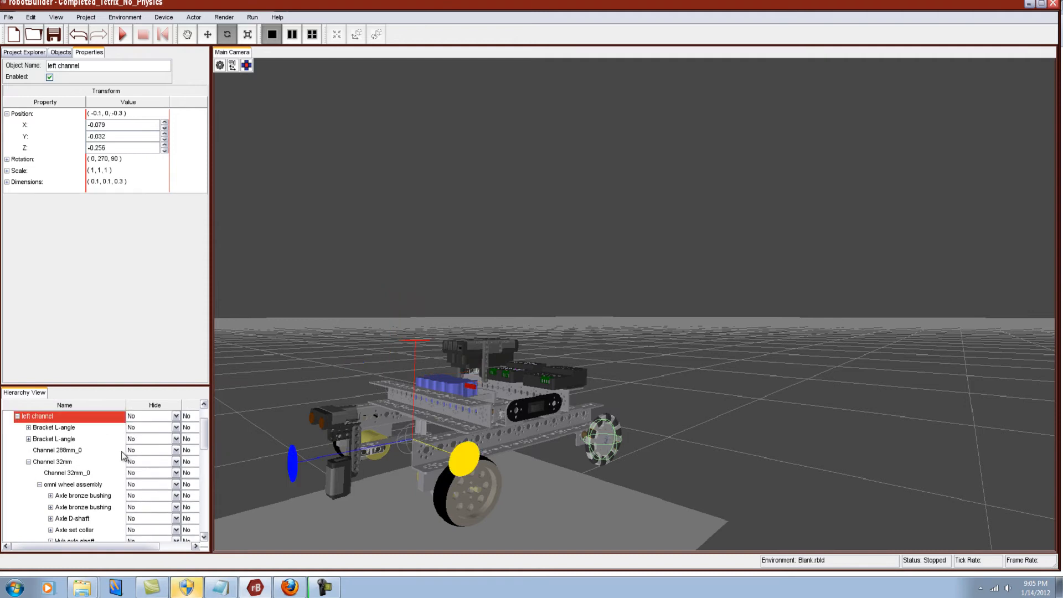
pyautogui.moveTo(204, 435); pyautogui.dragTo(204, 524)
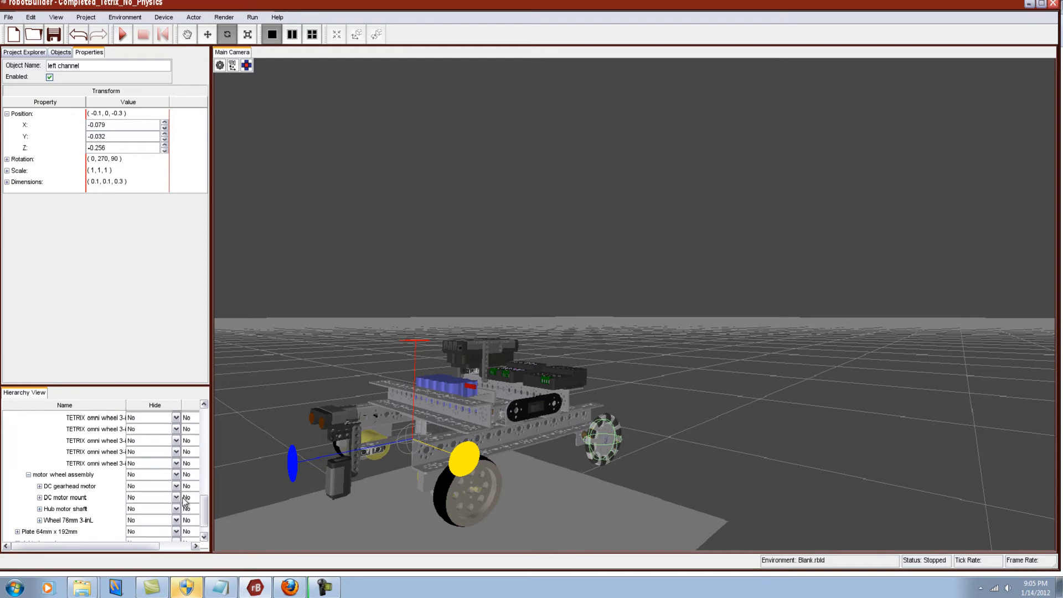
pyautogui.click(81, 477)
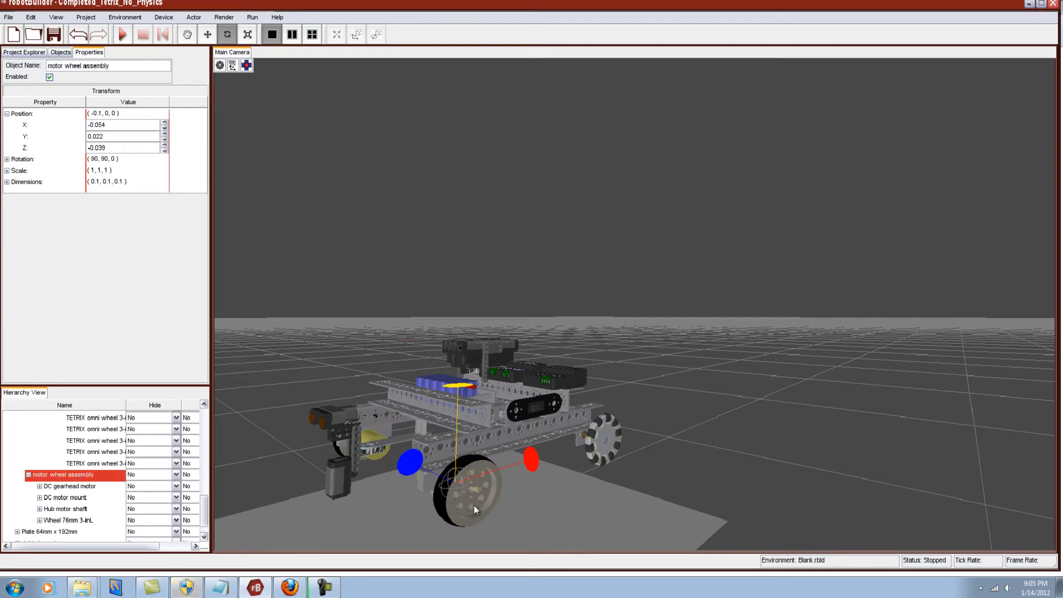
pyautogui.click(208, 35)
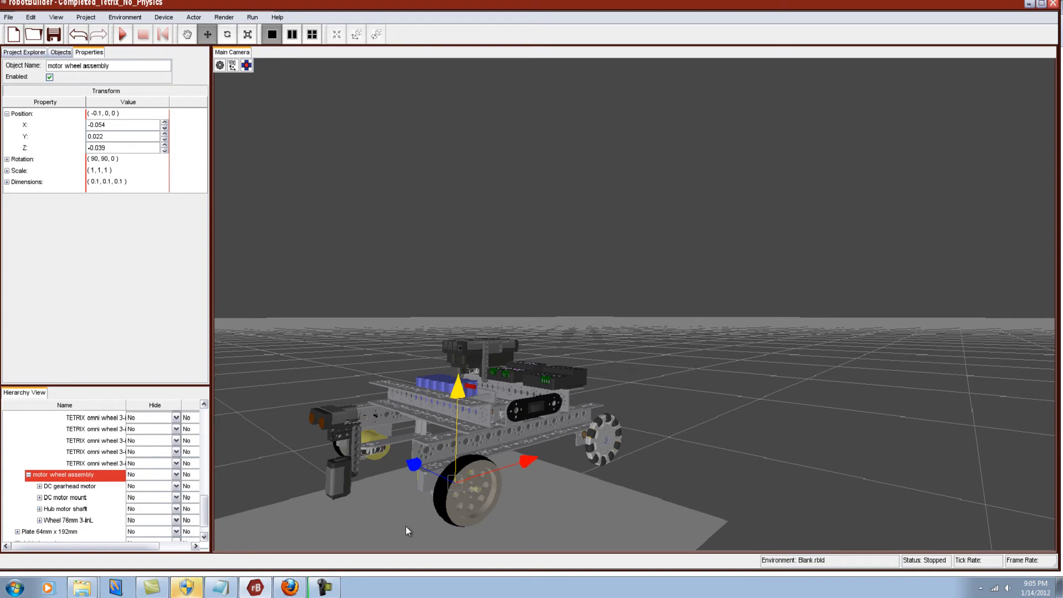
# - Add a Rigidbody to the Wheel 76mm 3-inL object in the motor wheel assembly
pyautogui.click(66, 521)
pyautogui.moveTo(589, 529); pyautogui.dragTo(490, 574, button='right')
pyautogui.scroll(3, 598, 525)
pyautogui.scroll(1, 533, 555)
pyautogui.scroll(2, 533, 558)
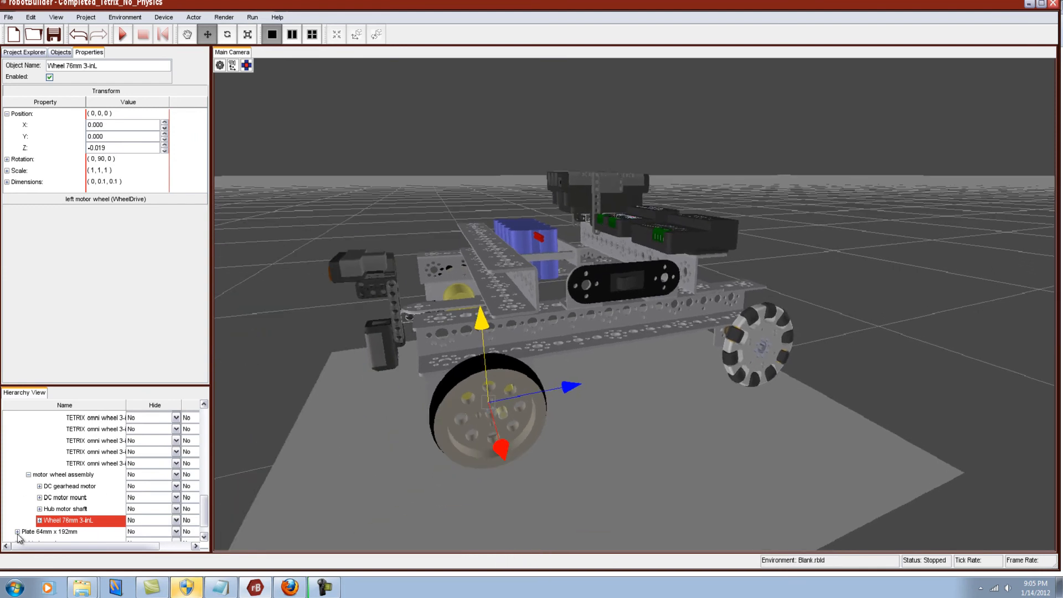
pyautogui.rightClick(55, 522)
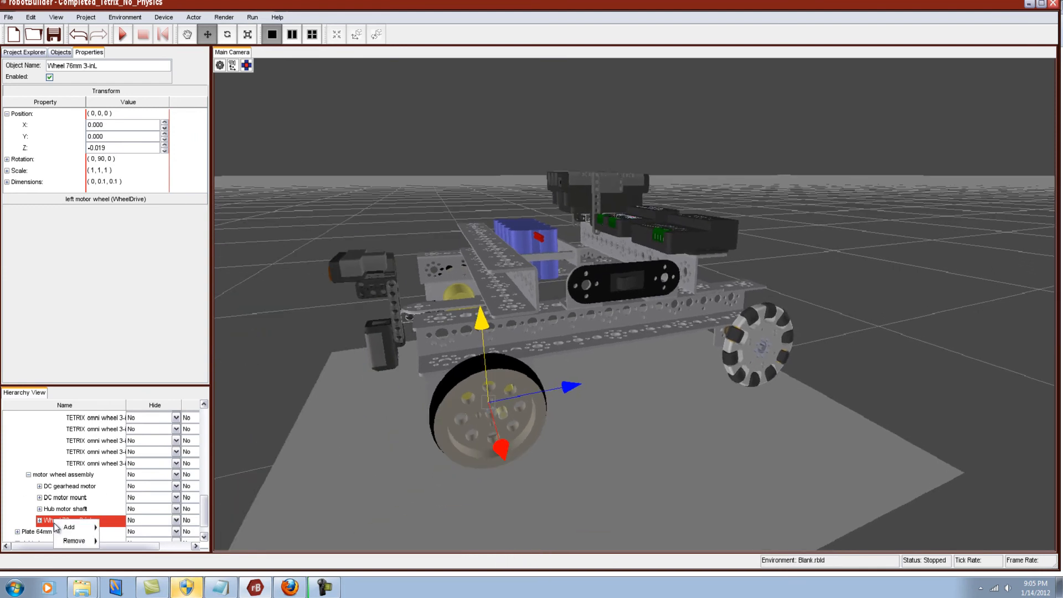
pyautogui.moveTo(60, 527)
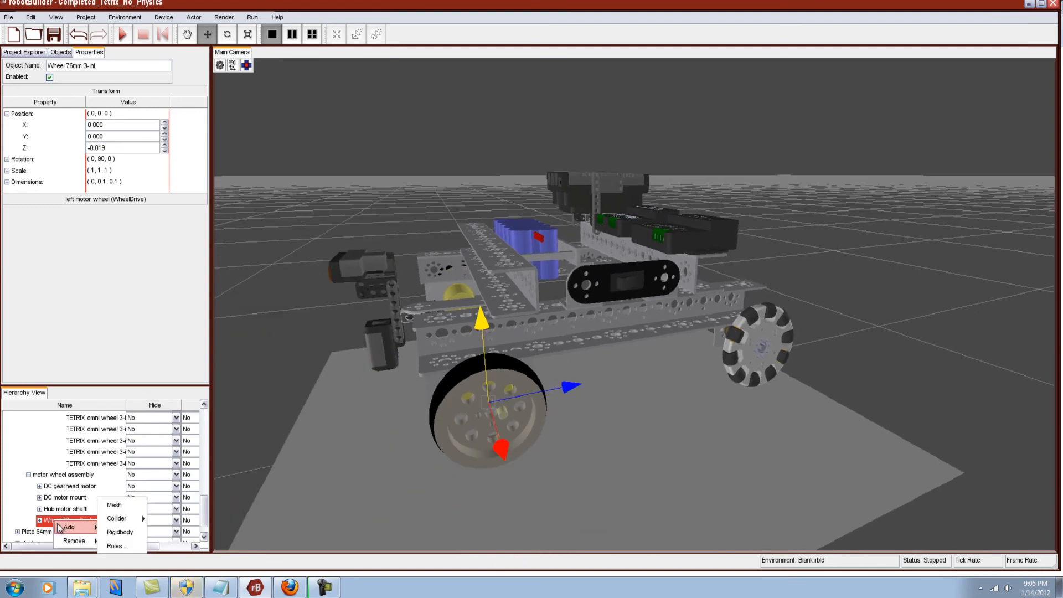
pyautogui.click(124, 534)
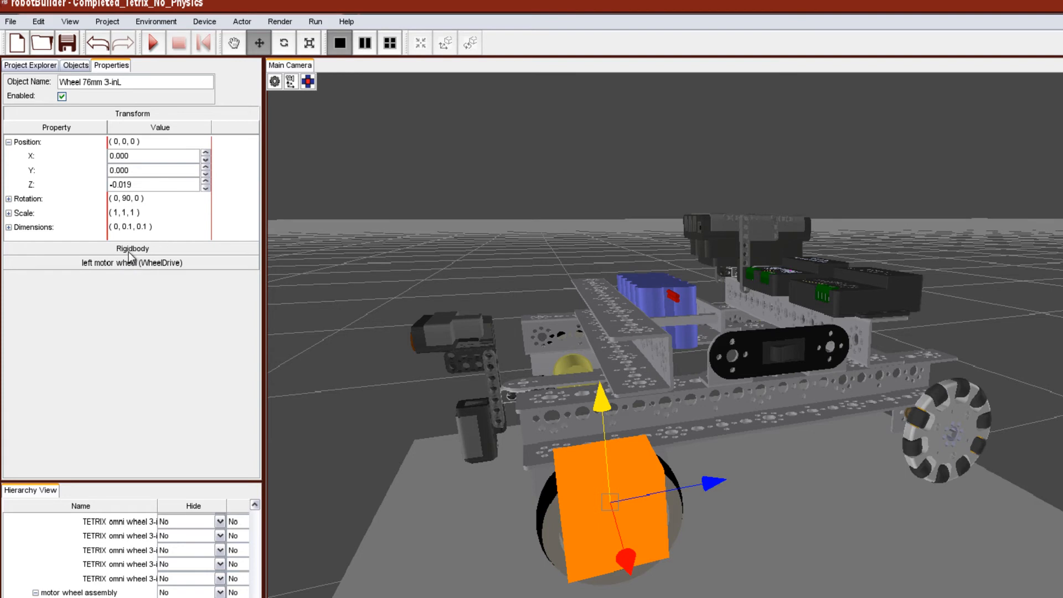
# - Open the wheel's Rigidbody properties and expand its Center Of Mass coordinates
pyautogui.click(128, 252)
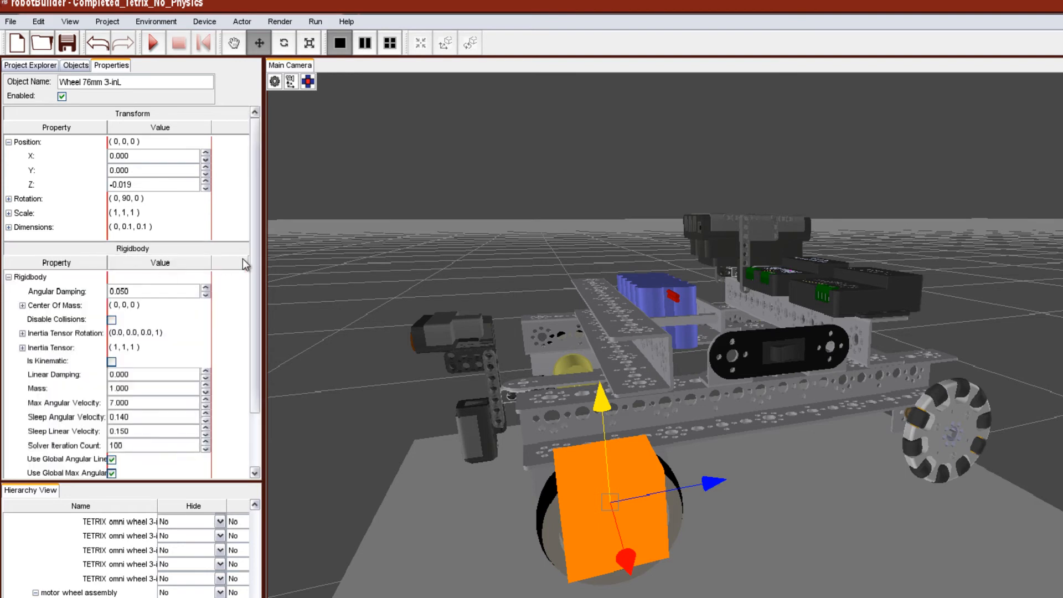
pyautogui.moveTo(258, 265); pyautogui.dragTo(257, 365)
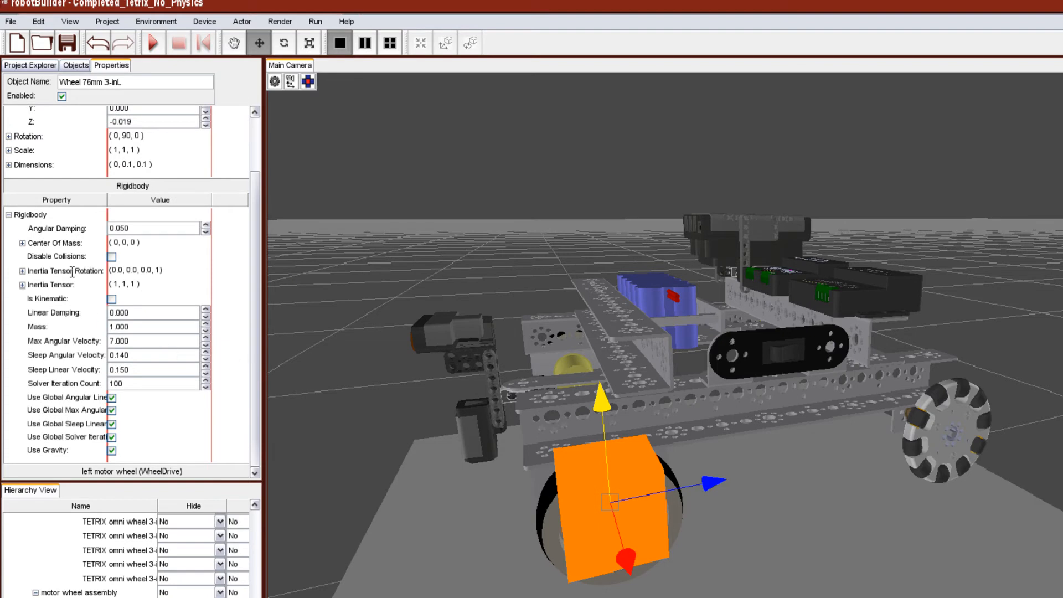
pyautogui.click(22, 243)
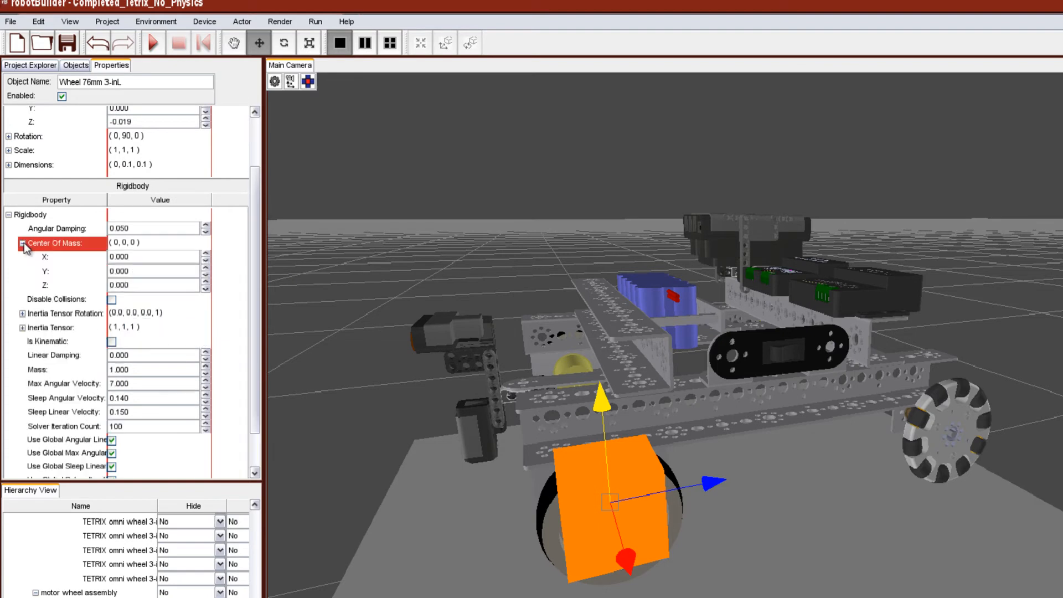
# - Try shifting the wheel's center of mass by setting its Y to 0.010 and raising it to 1.010
pyautogui.click(142, 275)
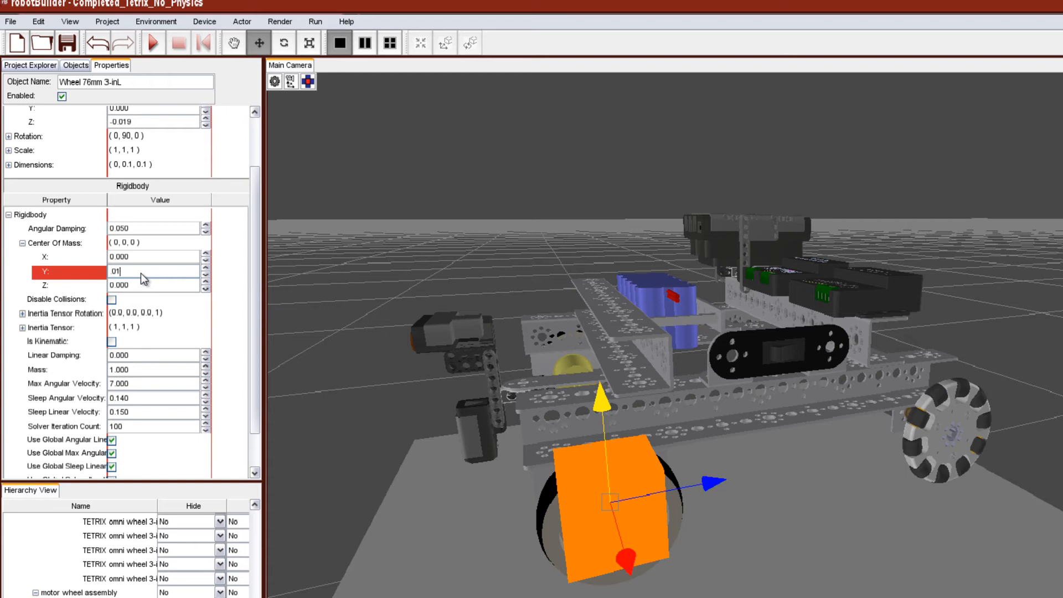
pyautogui.press('Return')
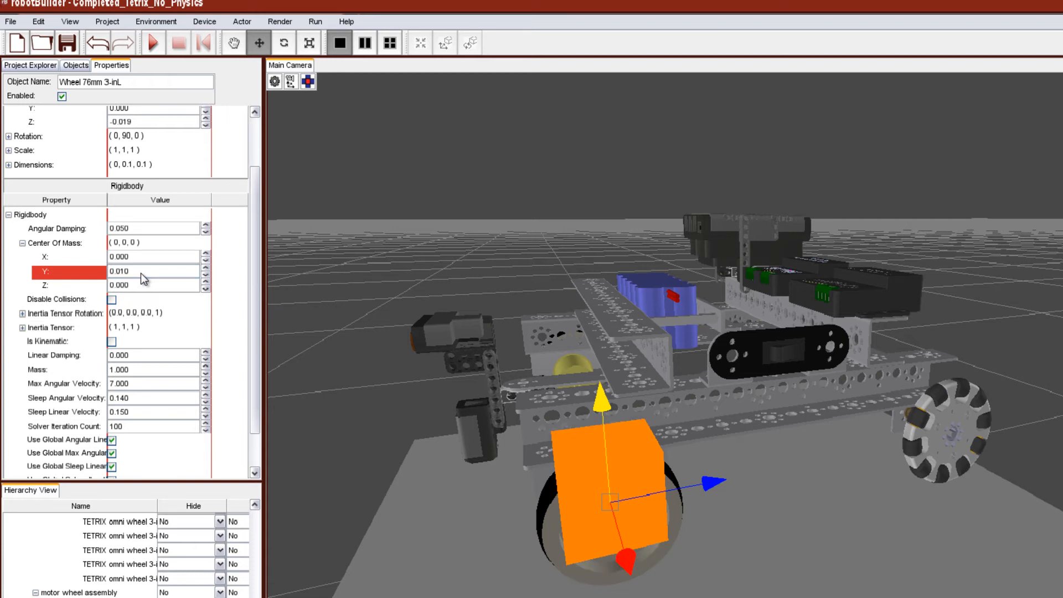
pyautogui.click(206, 270)
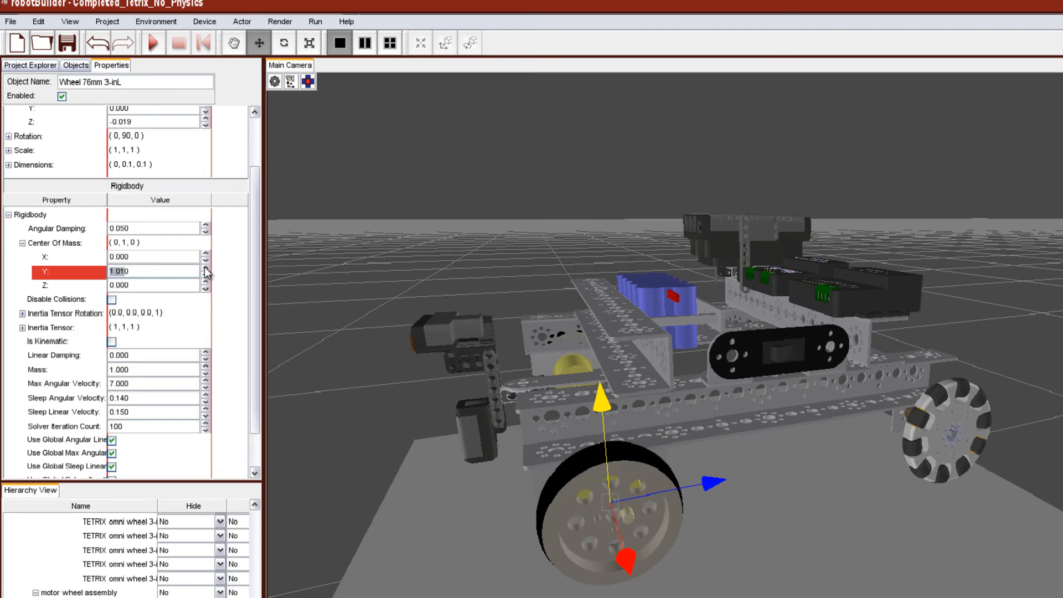
pyautogui.moveTo(463, 385); pyautogui.dragTo(490, 147, button='right')
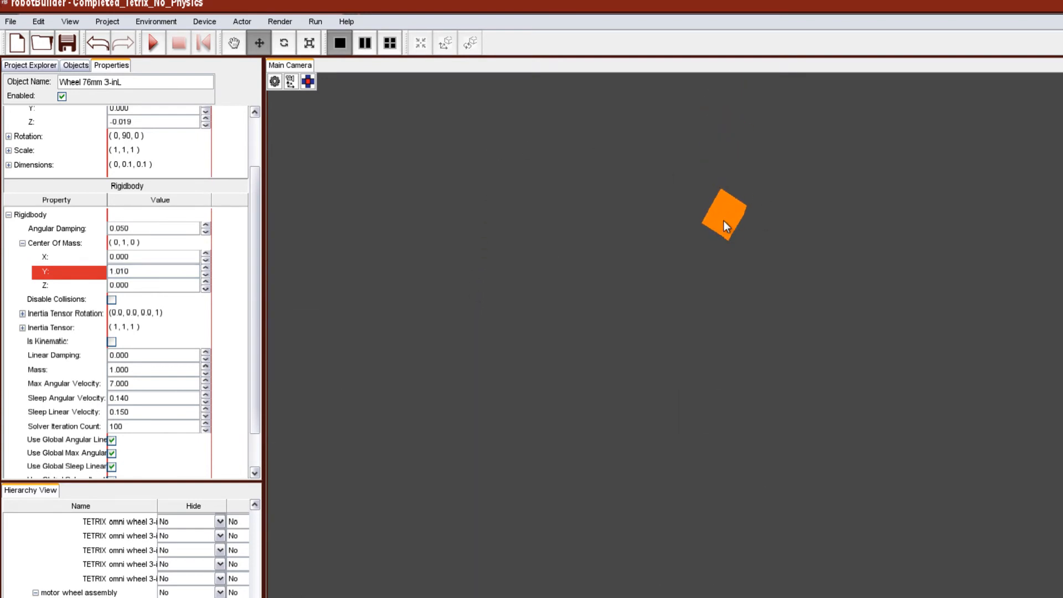
# - Reset the Y coordinate of the wheel's center of mass to 0
pyautogui.click(159, 272)
pyautogui.write('0')
pyautogui.press('Return')
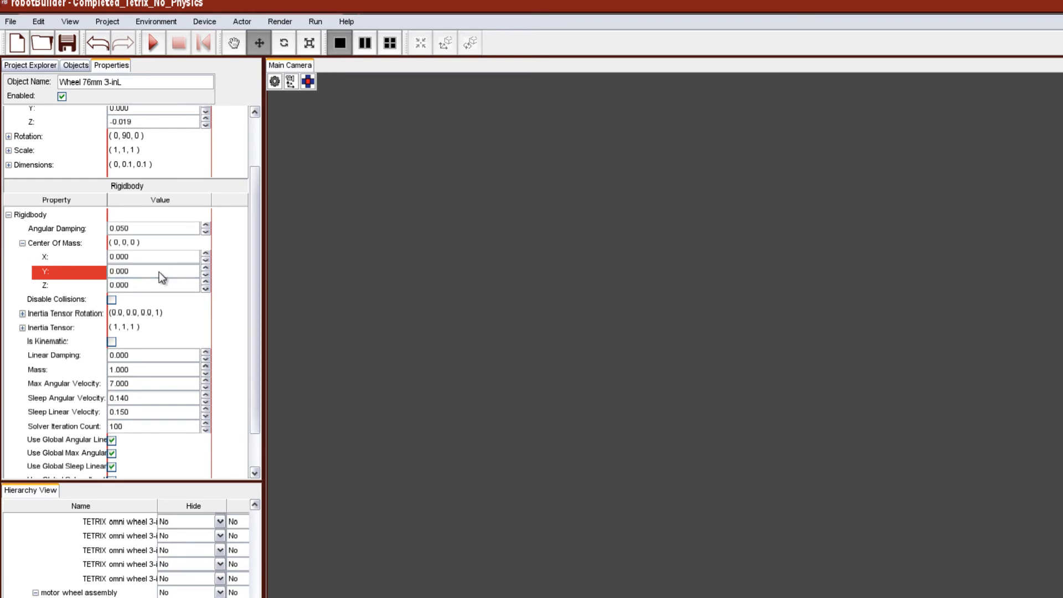
pyautogui.moveTo(476, 360); pyautogui.dragTo(446, 579, button='right')
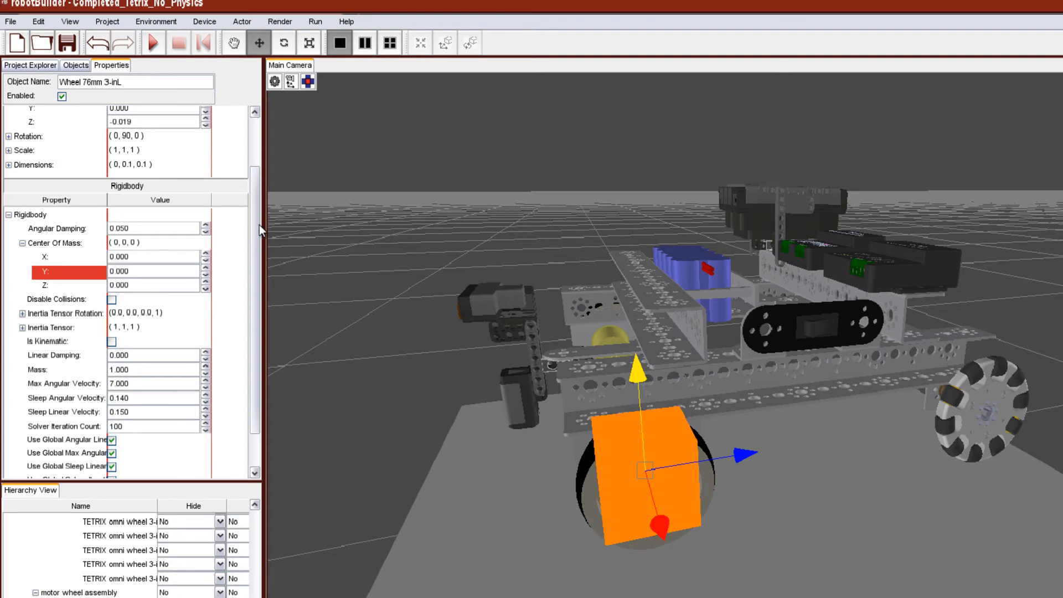
# - Set the wheel's Rigidbody mass to 1 and switch Use Gravity off and back on
pyautogui.moveTo(257, 320); pyautogui.dragTo(260, 373)
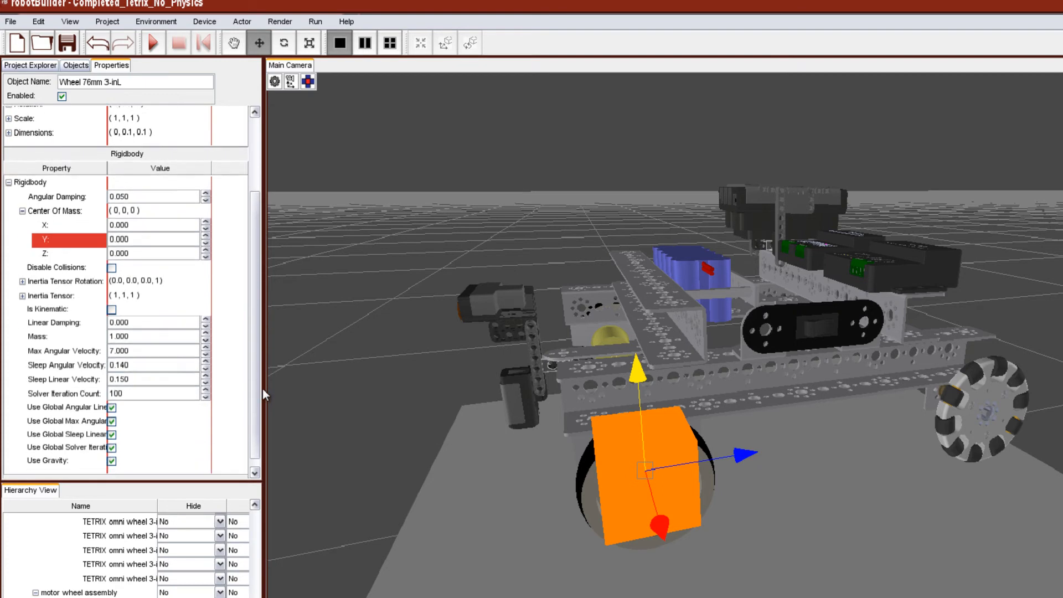
pyautogui.click(148, 328)
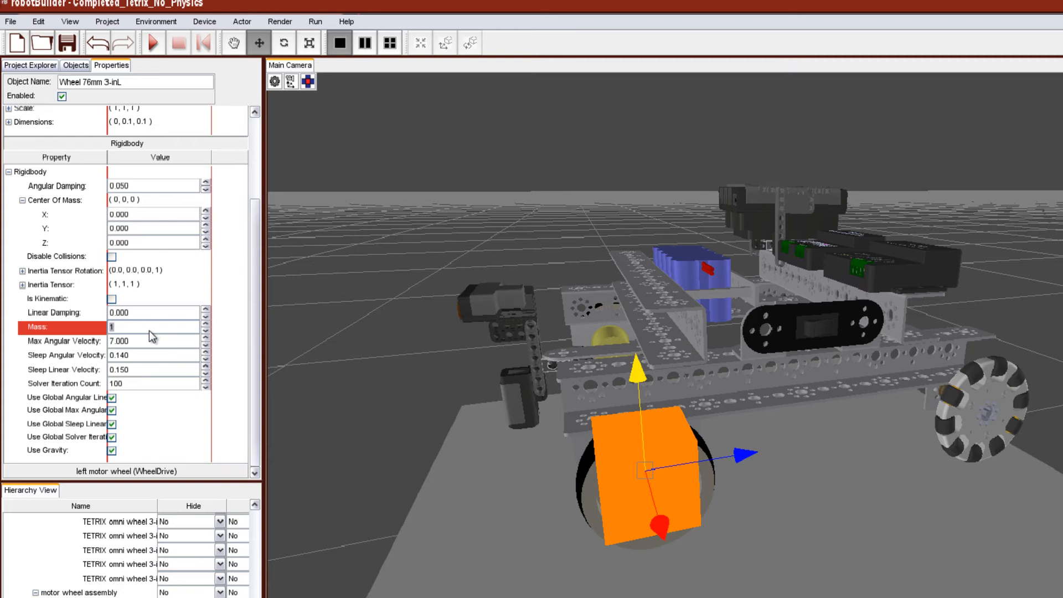
pyautogui.write('1')
pyautogui.click(112, 452)
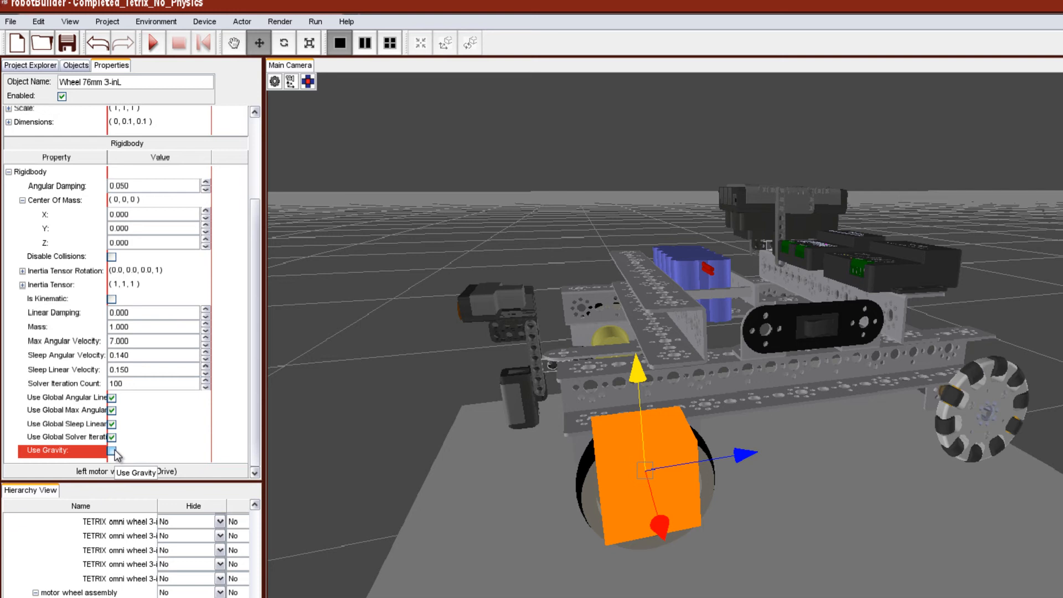
pyautogui.click(112, 451)
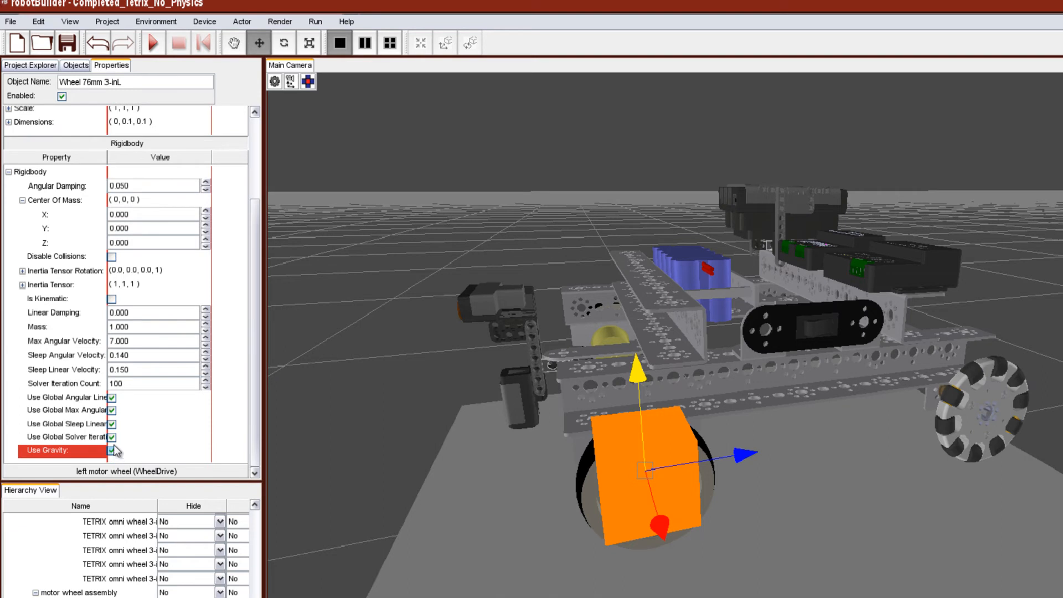
# - Collapse the wheel's Rigidbody properties and return to the Chassis entry at the start of the object hierarchy
pyautogui.click(201, 142)
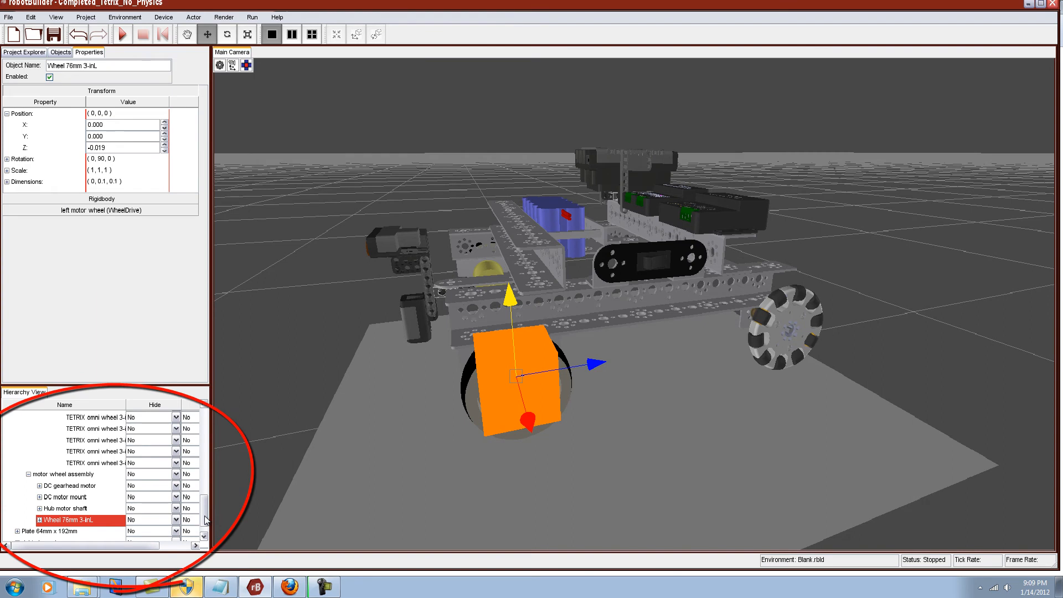
pyautogui.moveTo(205, 515); pyautogui.dragTo(218, 430)
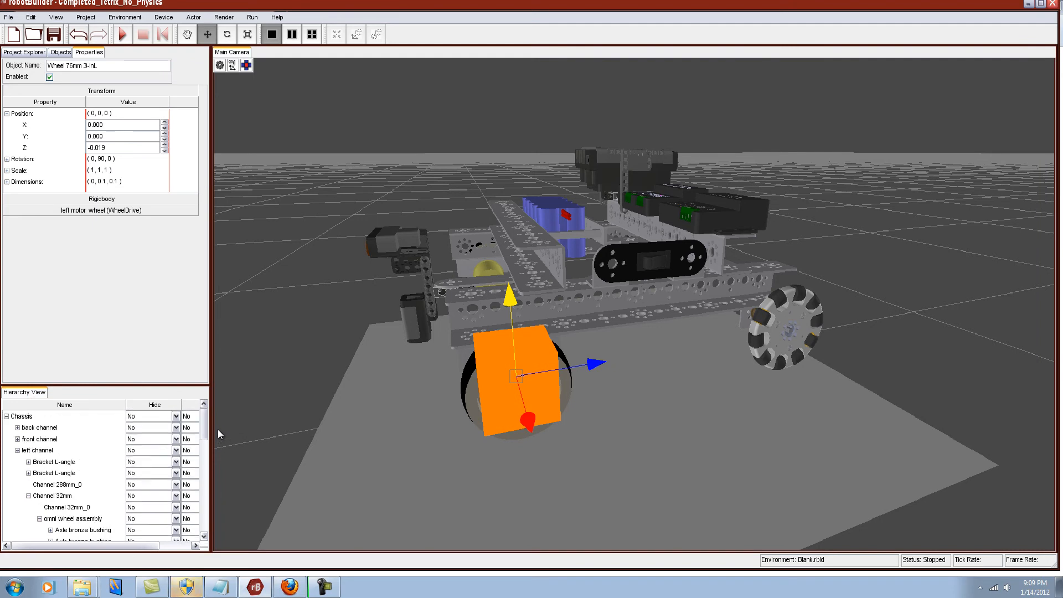
# - Add a Rigidbody to the right channel's motor wheel, Wheel 76mm 3-in r, in the motor wheel assembly
pyautogui.click(18, 451)
pyautogui.click(17, 473)
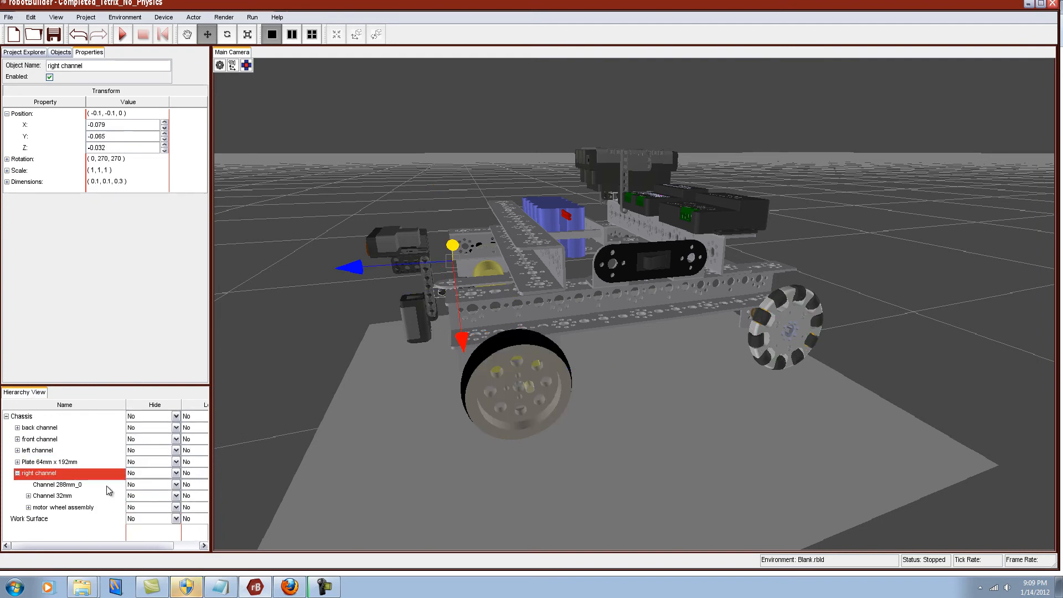
pyautogui.click(28, 507)
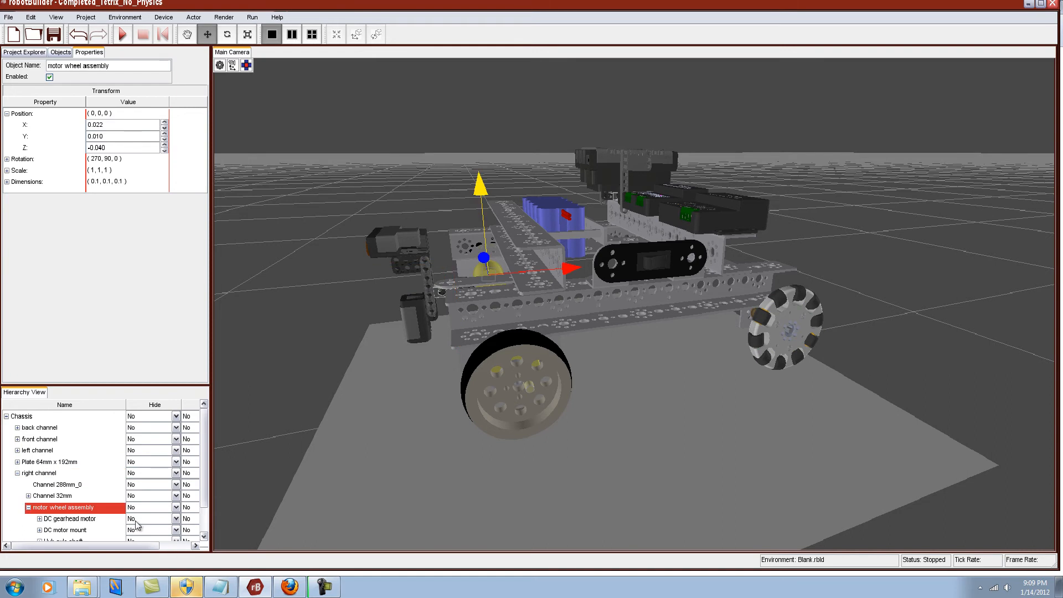
pyautogui.scroll(-1, 203, 499)
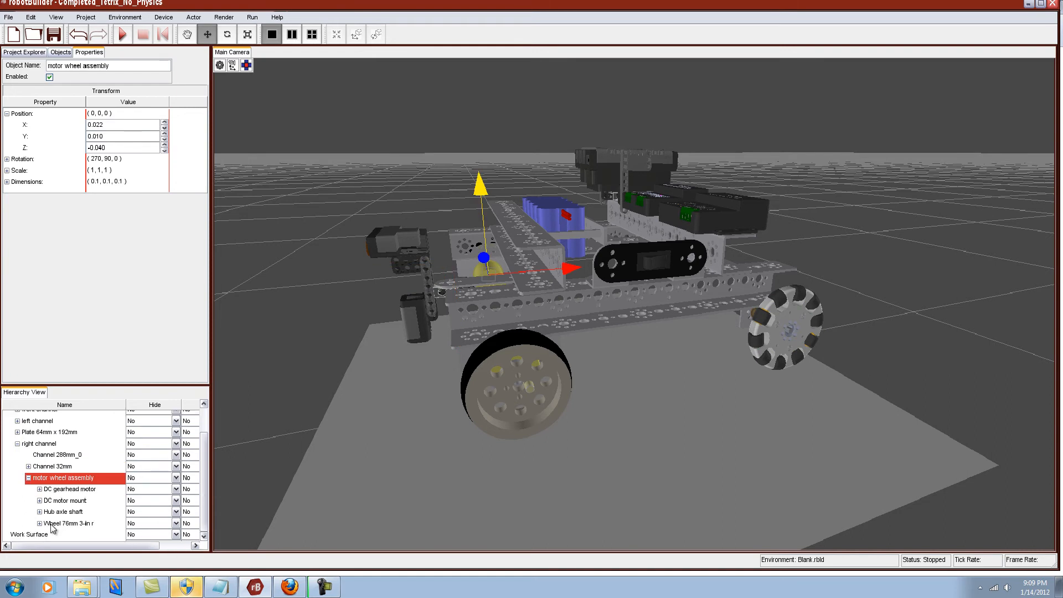
pyautogui.rightClick(52, 523)
pyautogui.moveTo(82, 533)
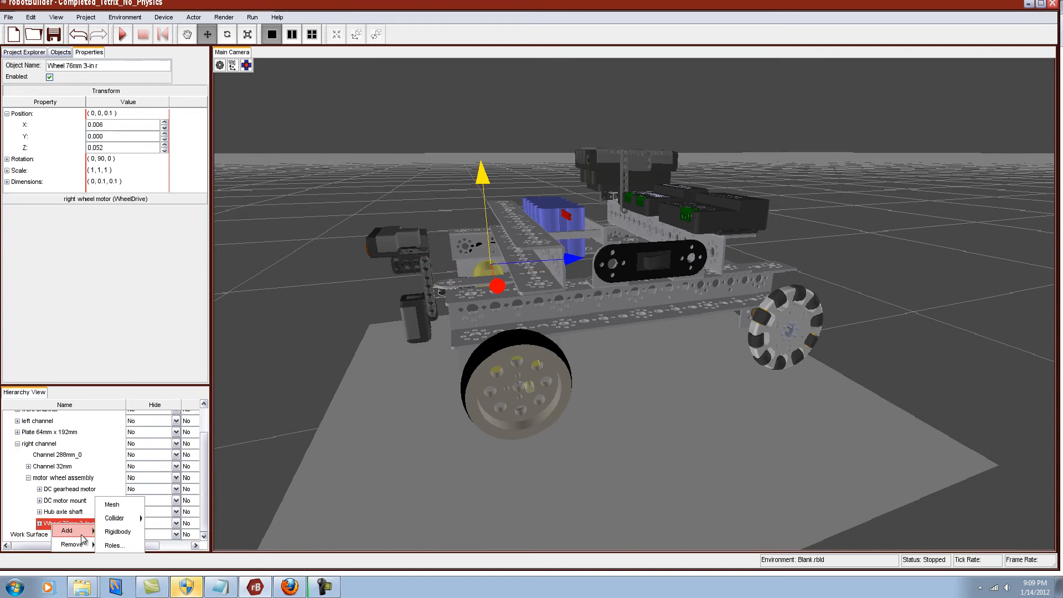
pyautogui.click(118, 533)
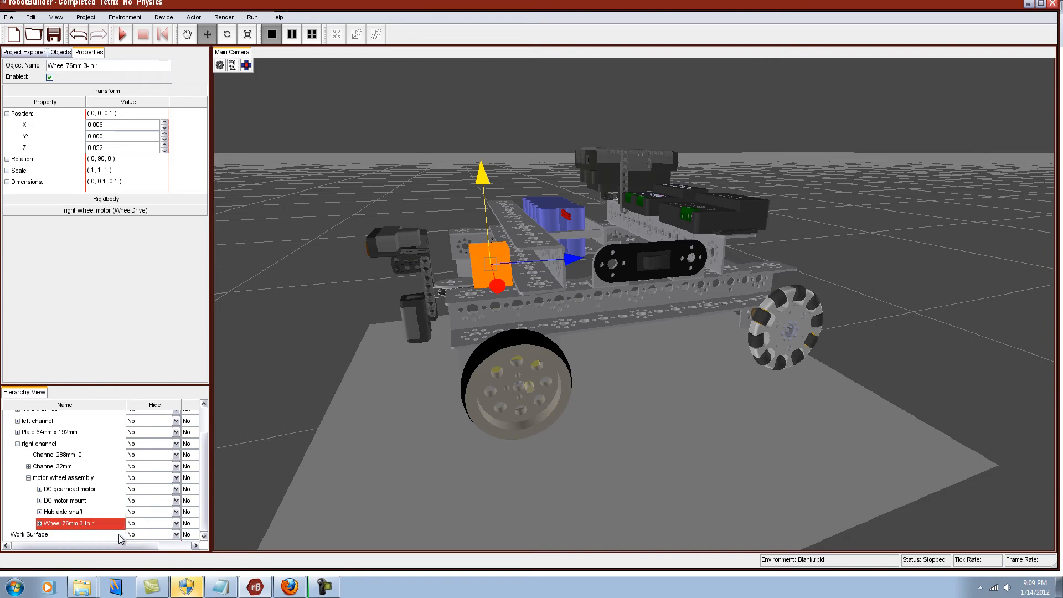
# - Add a Rigidbody to the omni wheel assembly under the right channel's Channel 32mm and collapse the right channel
pyautogui.click(29, 467)
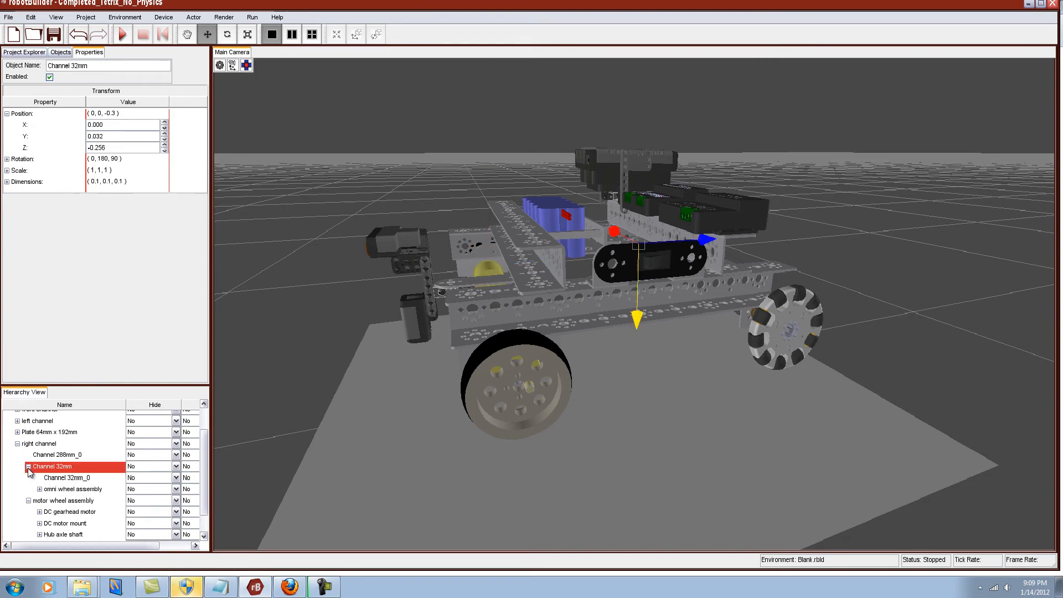
pyautogui.click(70, 491)
pyautogui.rightClick(69, 494)
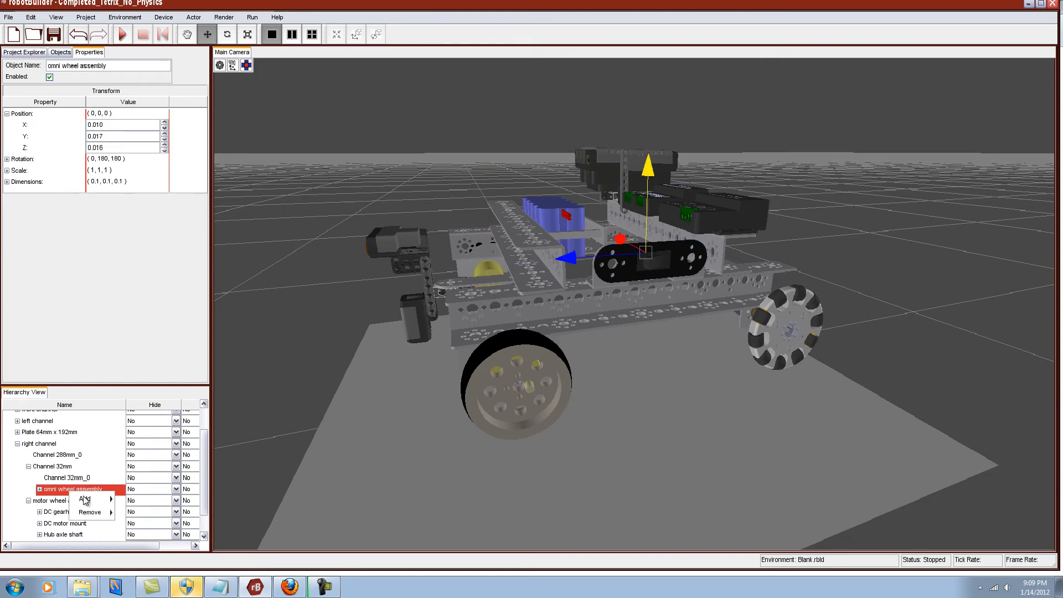
pyautogui.moveTo(97, 504)
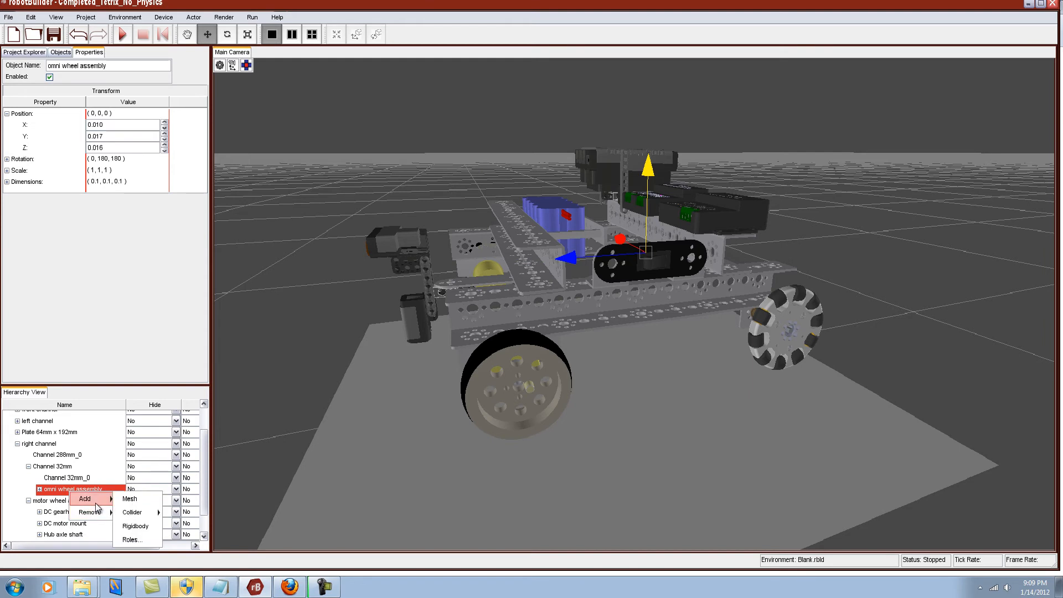
pyautogui.click(135, 526)
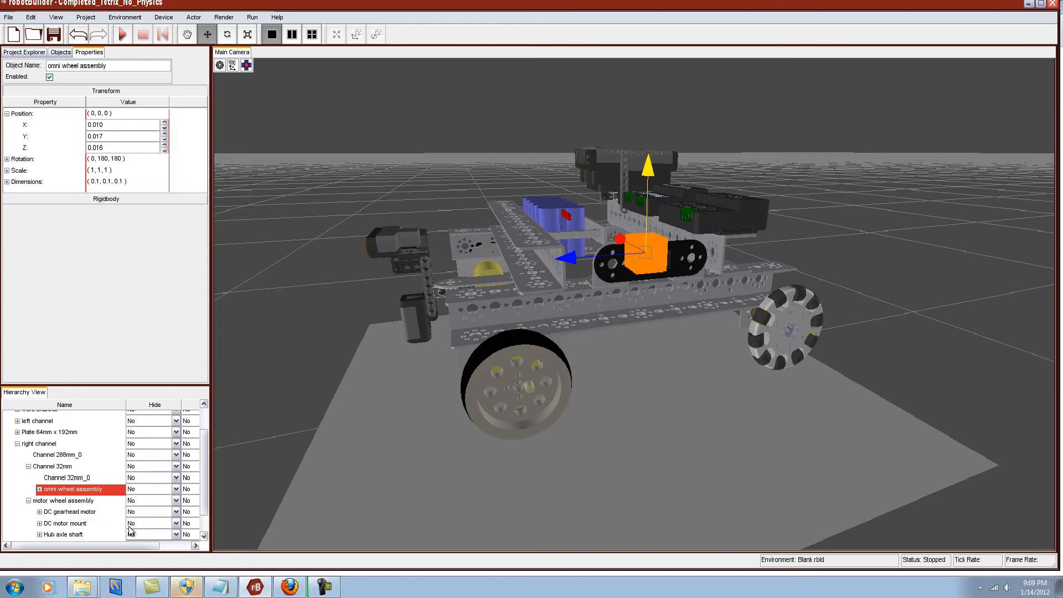
pyautogui.click(17, 444)
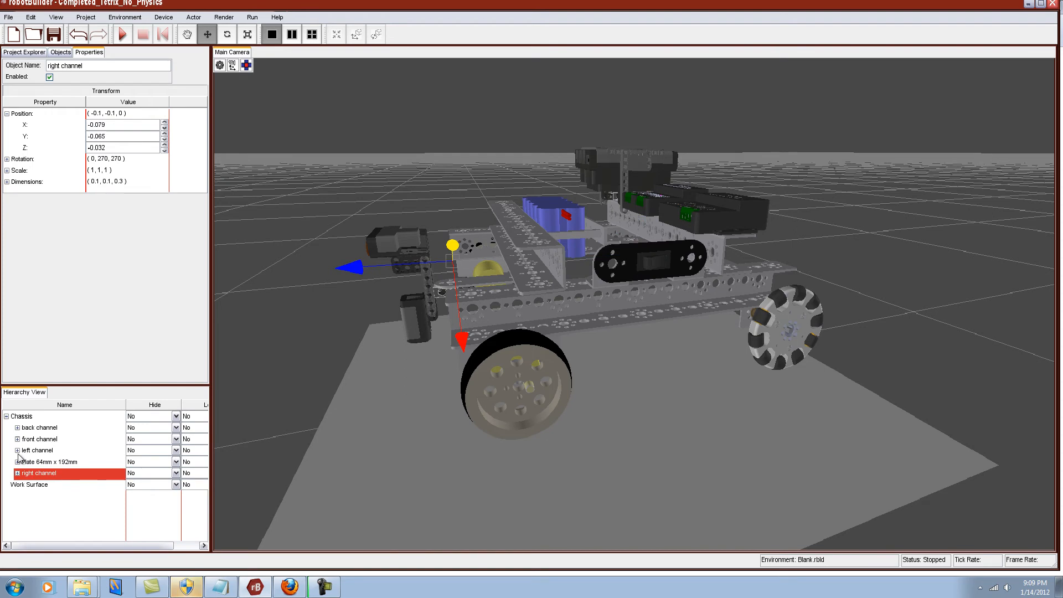
# - Add a Rigidbody to the omni wheel assembly under the left channel's Channel 32mm and collapse the left channel
pyautogui.click(18, 451)
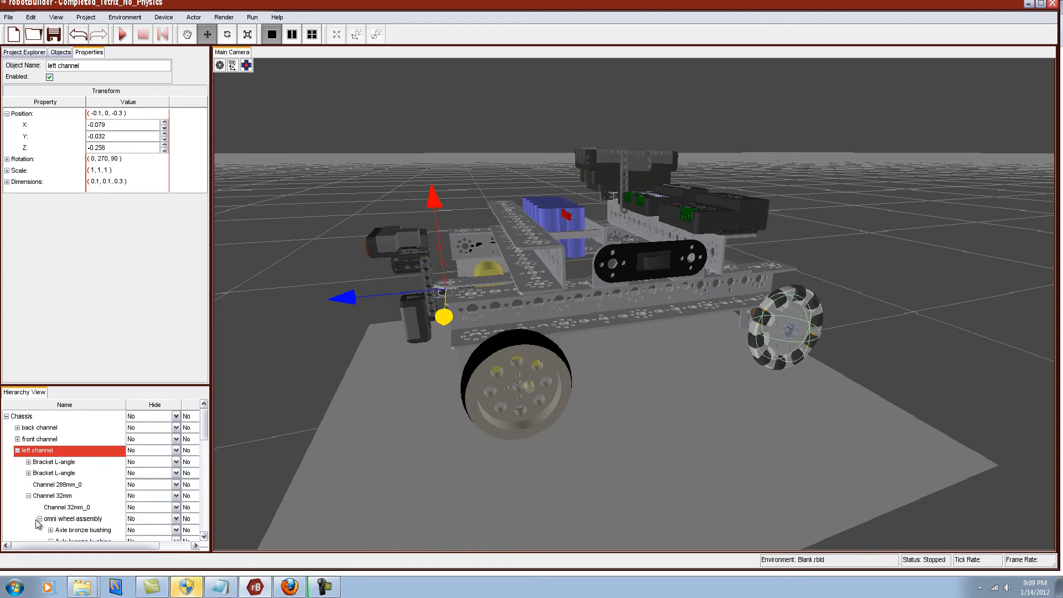
pyautogui.doubleClick(55, 519)
pyautogui.rightClick(78, 525)
pyautogui.moveTo(95, 530)
pyautogui.click(143, 532)
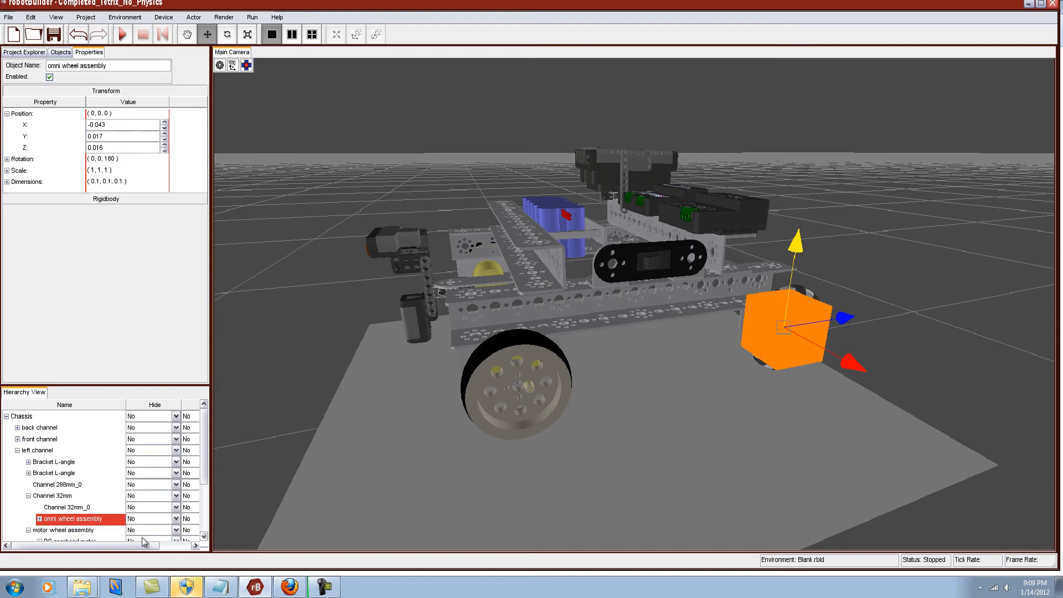
pyautogui.doubleClick(20, 452)
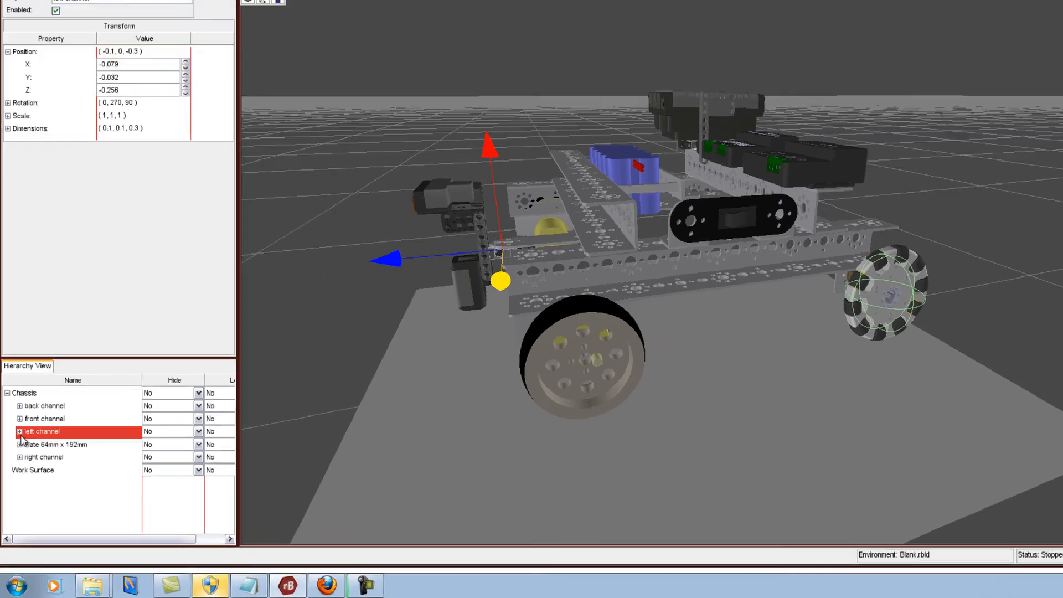
# - Try a Box Collider on the left channel's Wheel 76mm 3-inL and view its full extent around the robot
pyautogui.click(20, 432)
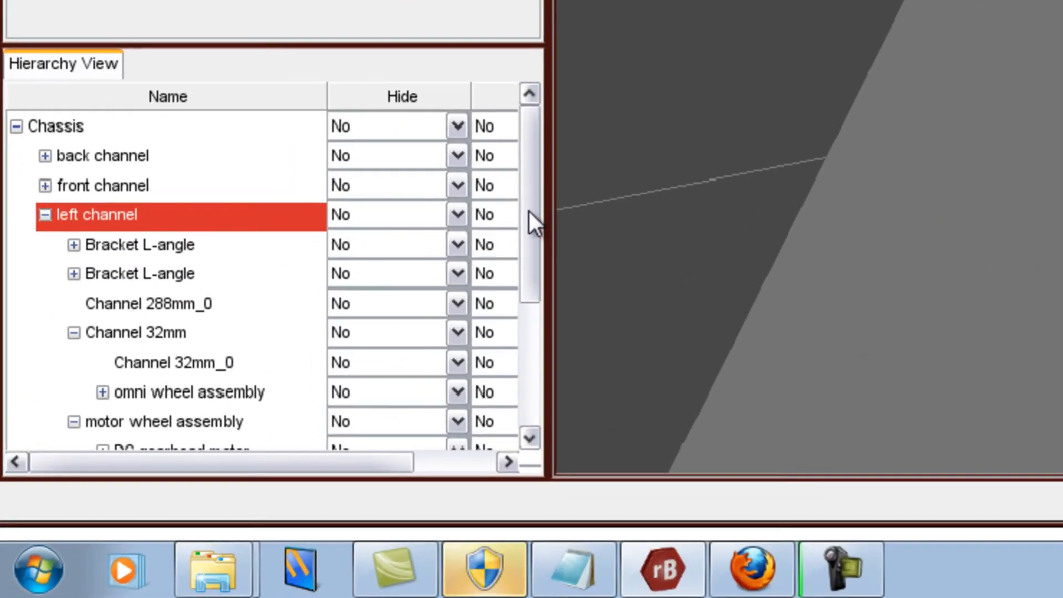
pyautogui.moveTo(530, 212); pyautogui.dragTo(521, 333)
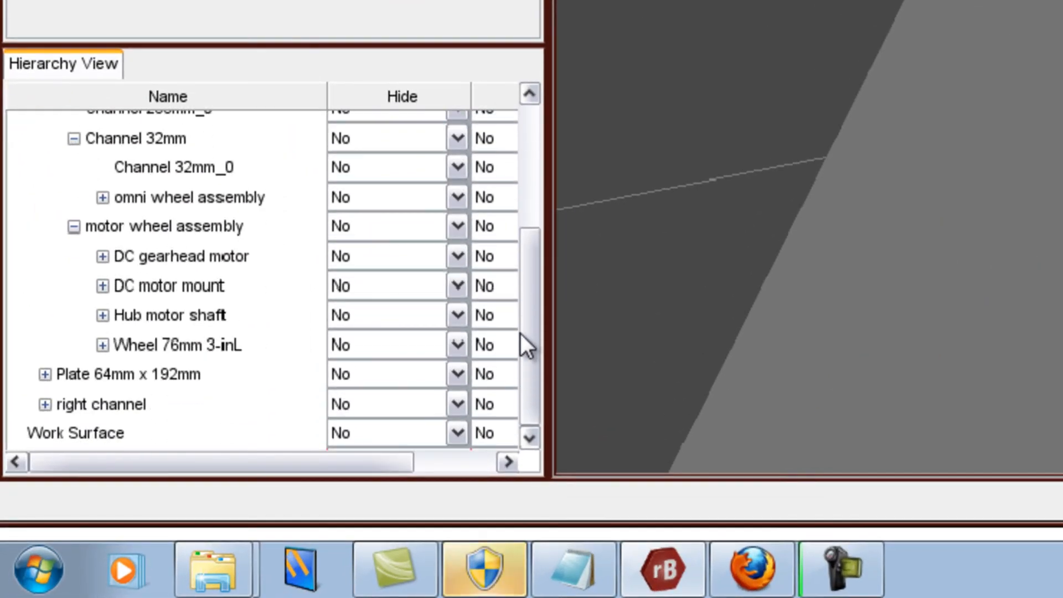
pyautogui.click(219, 345)
pyautogui.rightClick(218, 344)
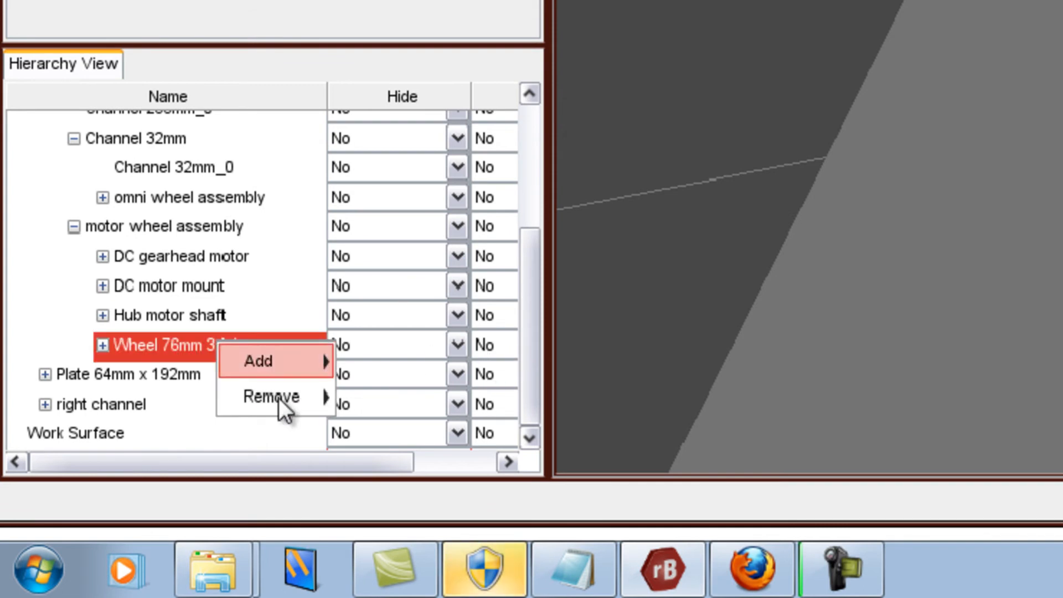
pyautogui.moveTo(281, 364)
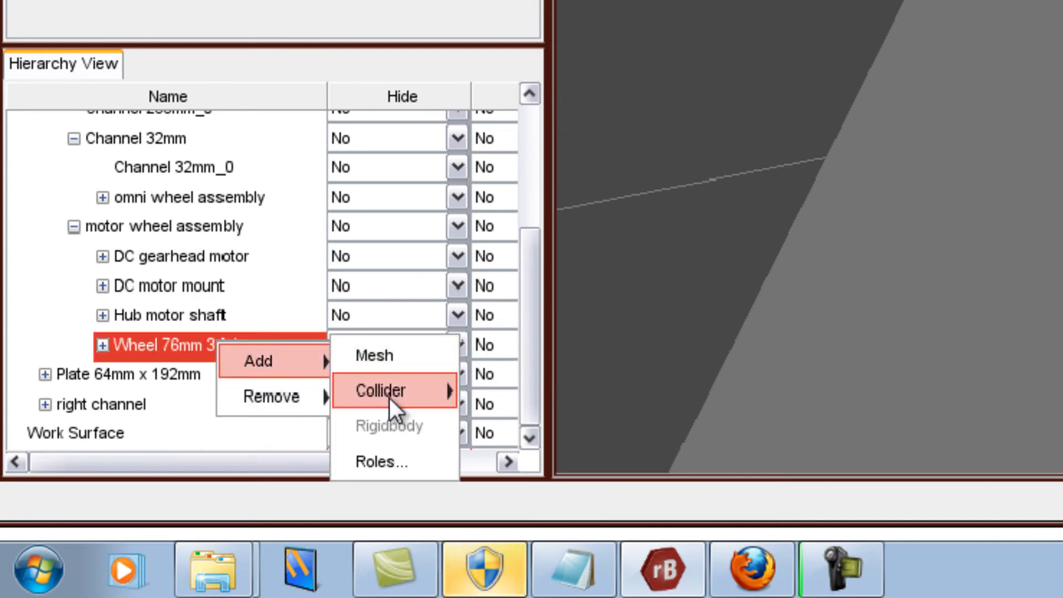
pyautogui.moveTo(389, 398)
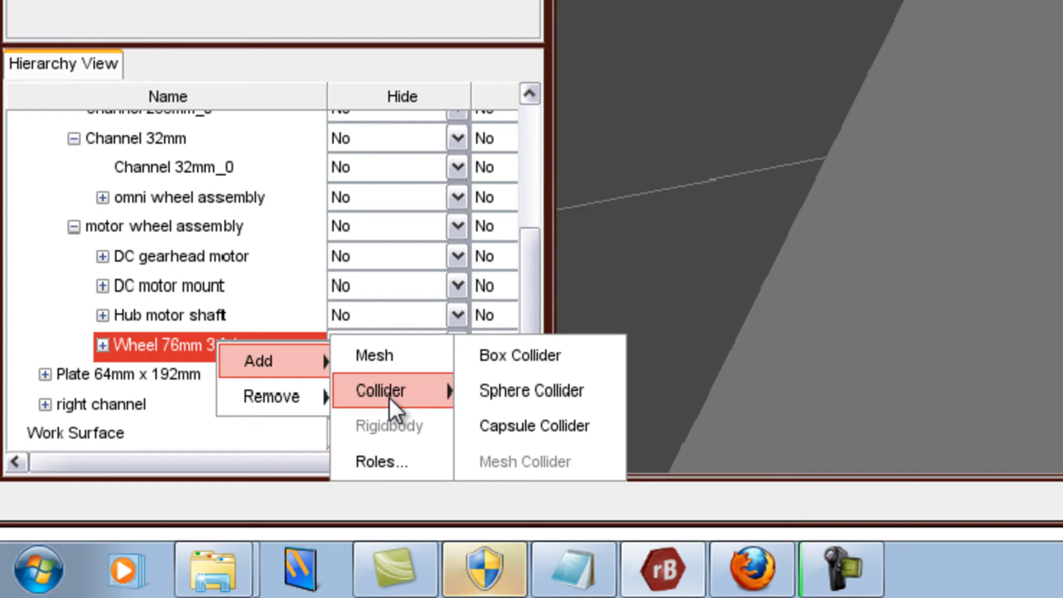
pyautogui.click(511, 361)
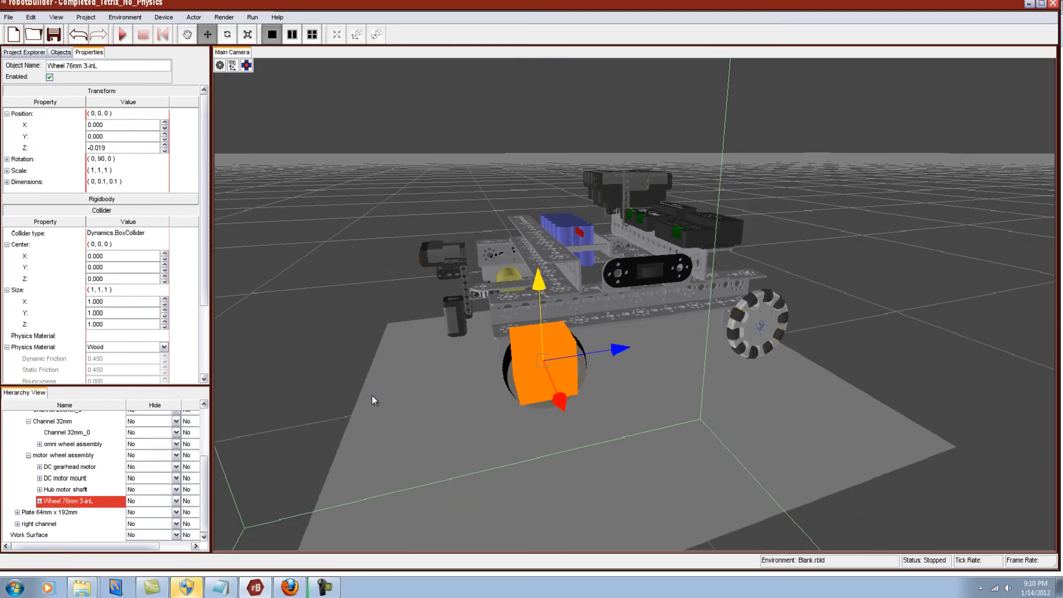
pyautogui.scroll(-10, 372, 419)
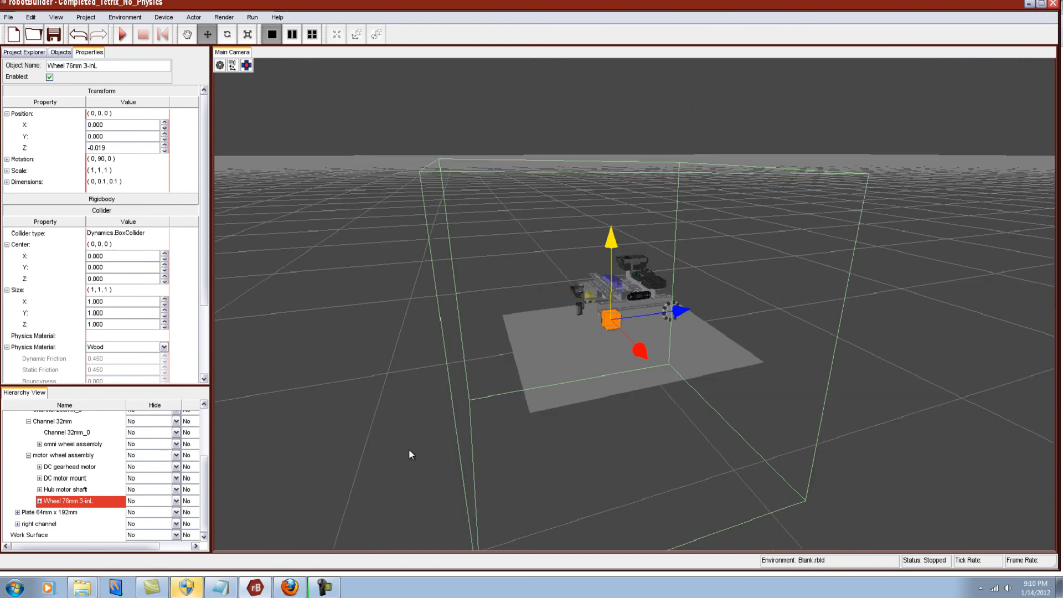
pyautogui.moveTo(478, 451); pyautogui.dragTo(528, 375, button='right')
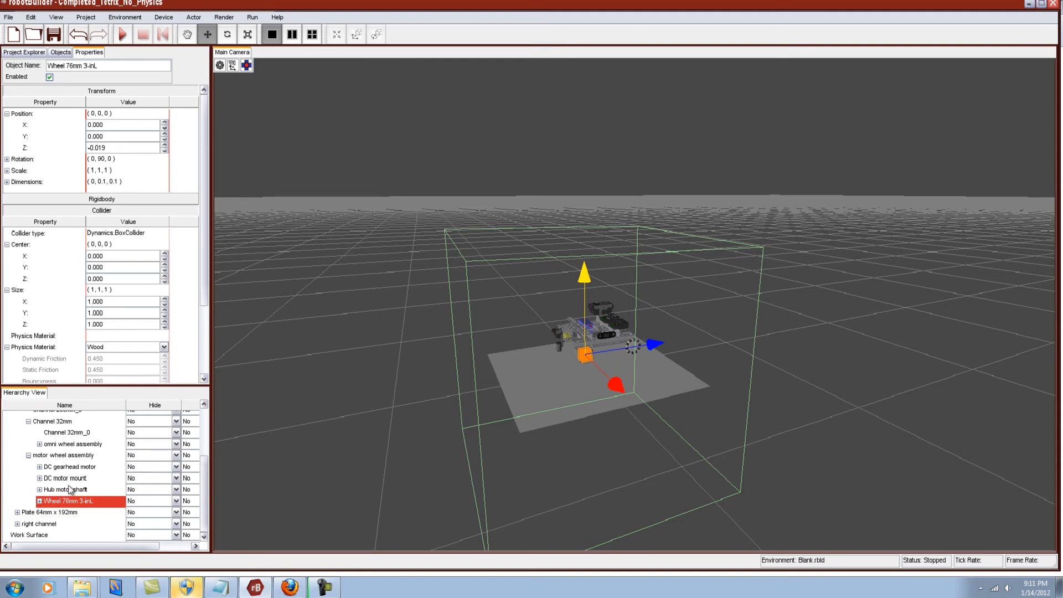
# - Remove the Box Collider from the left motor wheel, Wheel 76mm 3-inL
pyautogui.rightClick(73, 504)
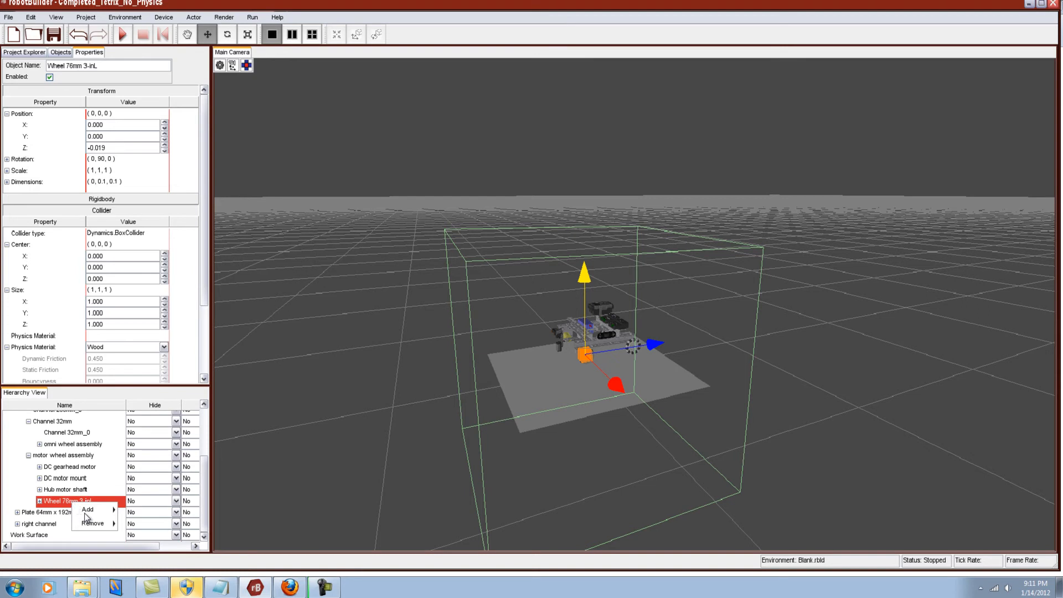
pyautogui.moveTo(94, 527)
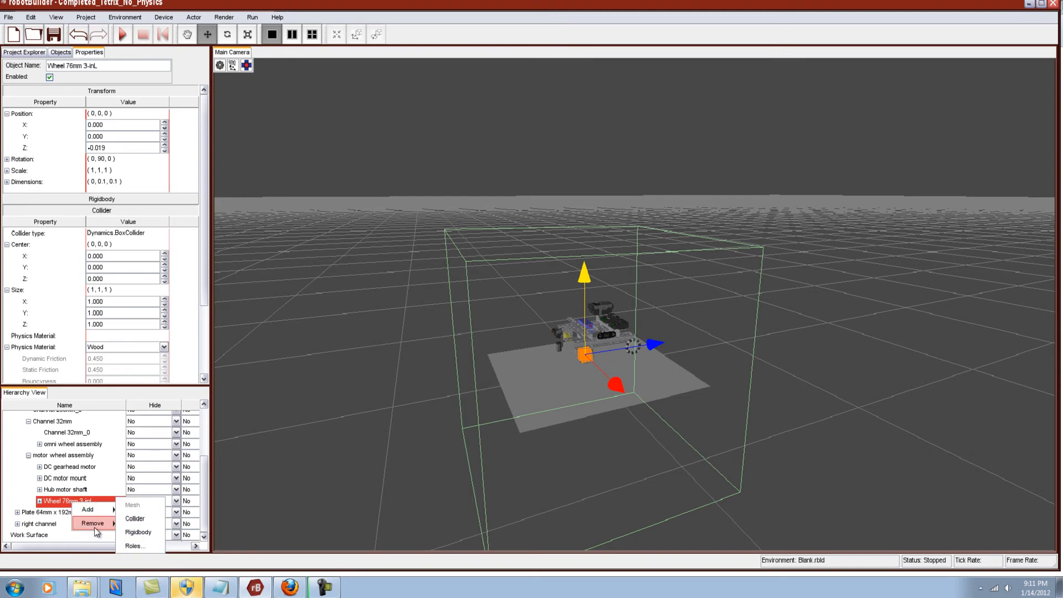
pyautogui.click(136, 518)
# - Add a Sphere Collider to the left motor wheel, Wheel 76mm 3-inL
pyautogui.rightClick(72, 506)
pyautogui.moveTo(91, 509)
pyautogui.moveTo(134, 520)
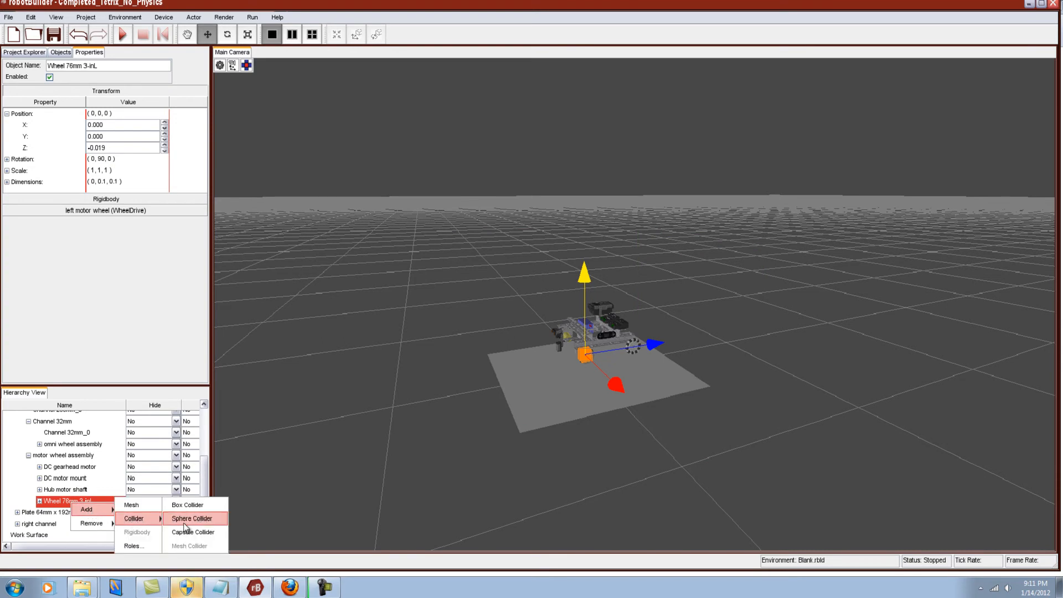
pyautogui.click(185, 523)
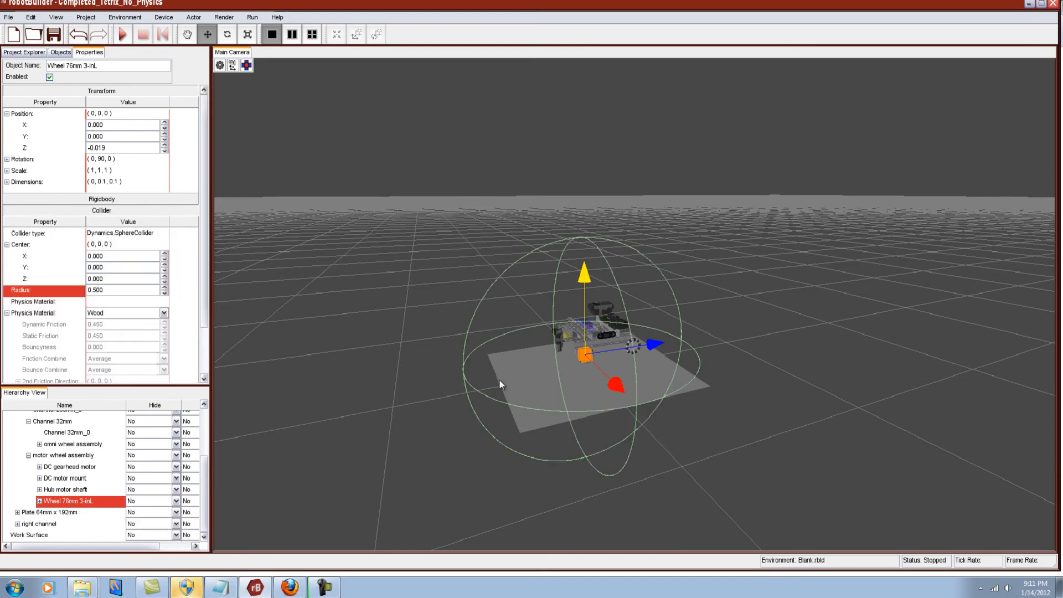
# - Try a radius of 0.05 for the left motor wheel's Sphere Collider
pyautogui.scroll(8, 500, 380)
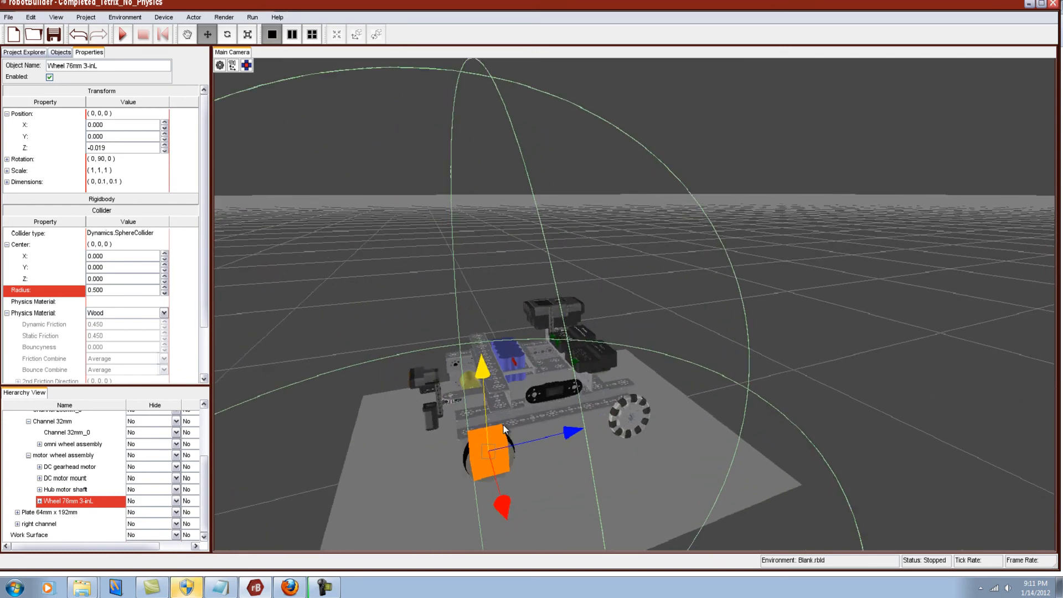
pyautogui.scroll(5, 504, 427)
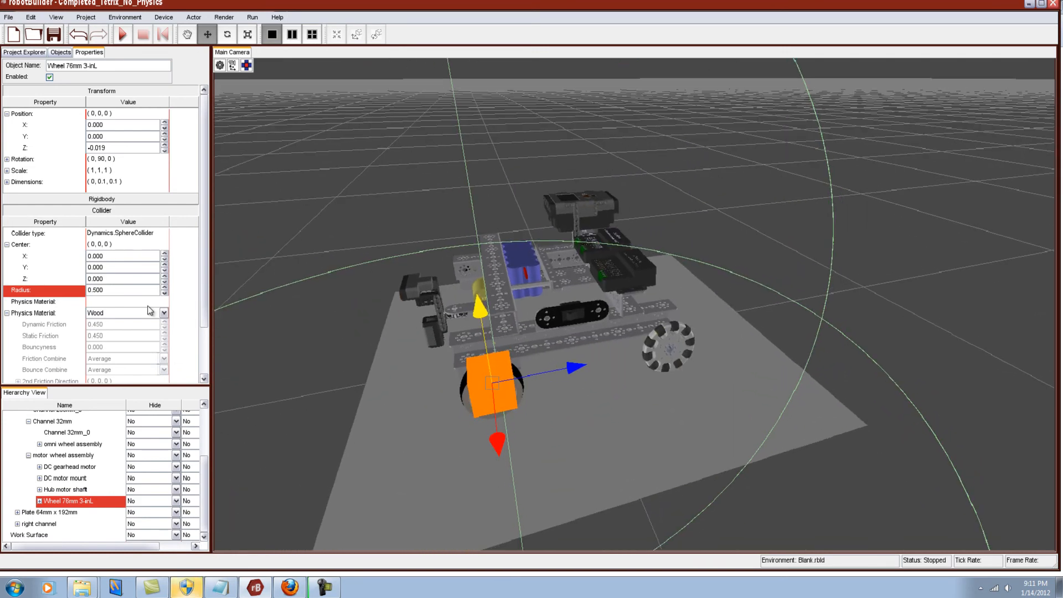
pyautogui.click(113, 292)
pyautogui.press('BackSpace')
pyautogui.write('.05')
pyautogui.press('Return')
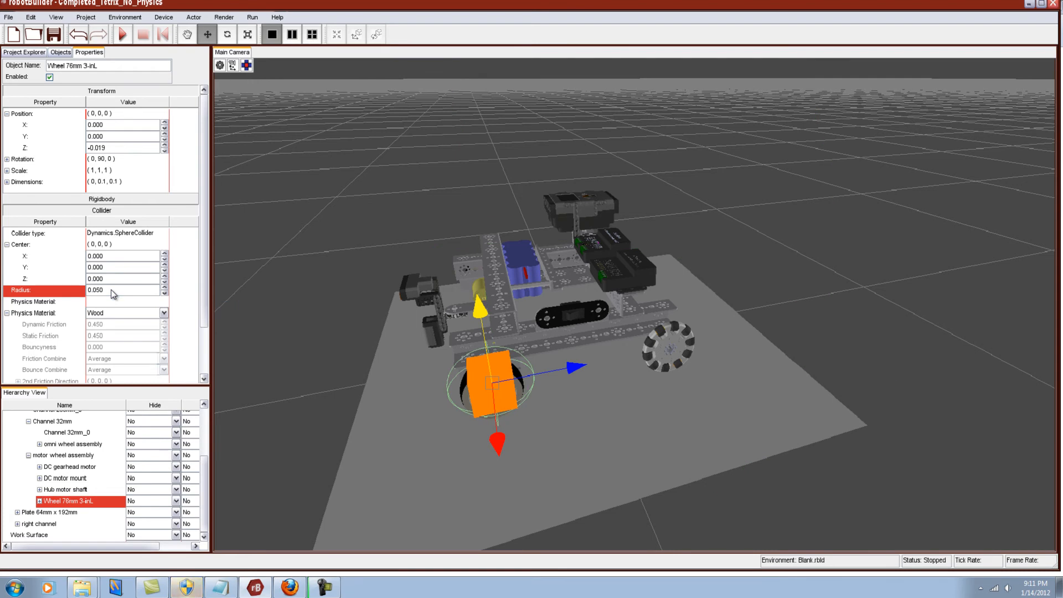
# - Set the radius of the left motor wheel's Sphere Collider to 0.03 and check its fit around the wheel
pyautogui.click(113, 293)
pyautogui.write('.03')
pyautogui.press('Return')
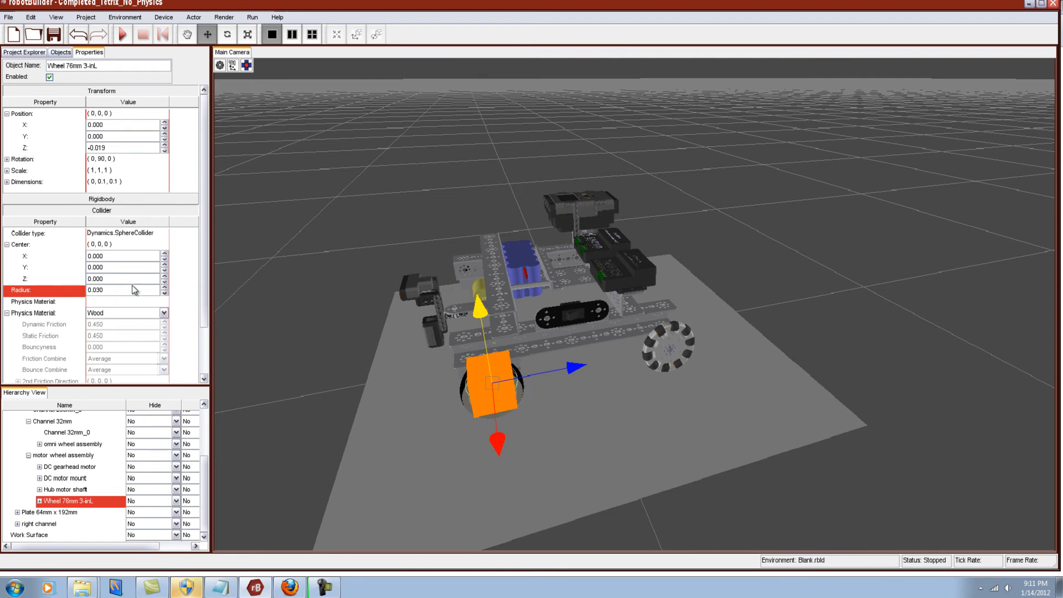
pyautogui.scroll(6, 515, 394)
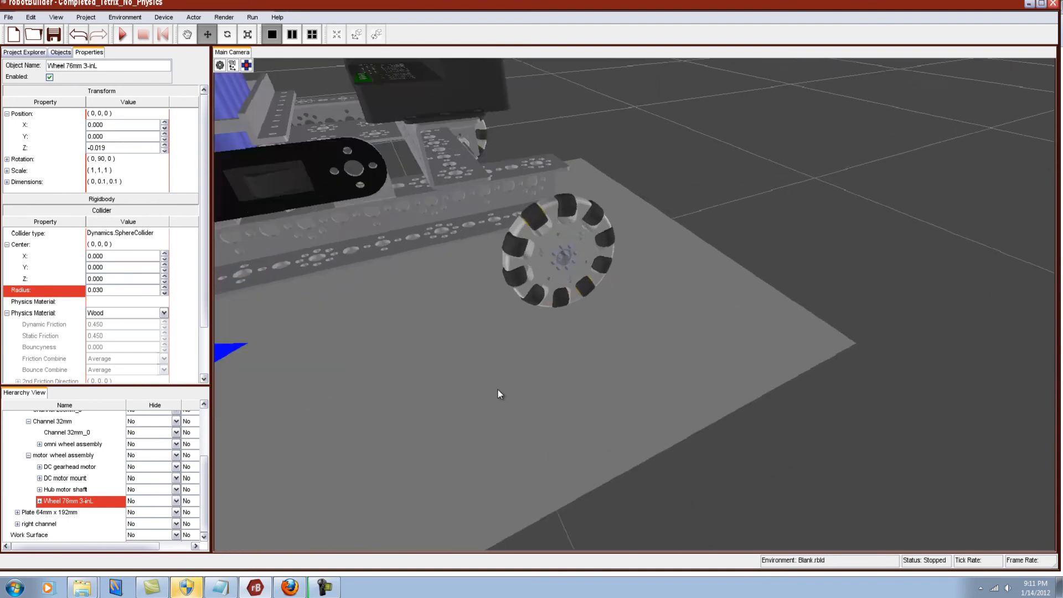
pyautogui.scroll(-6, 513, 391)
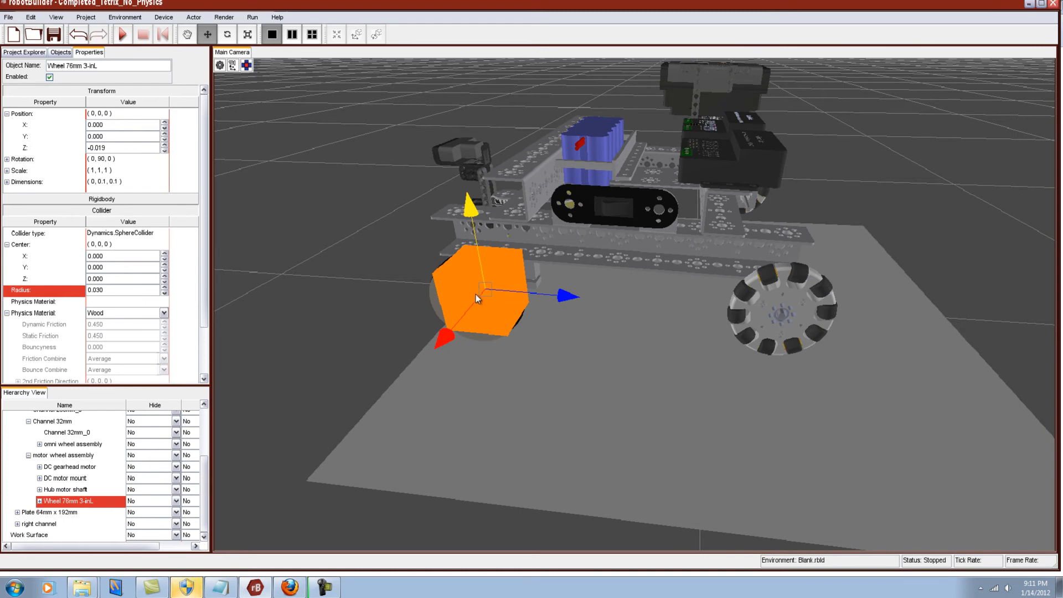
pyautogui.moveTo(474, 294); pyautogui.dragTo(489, 295, button='right')
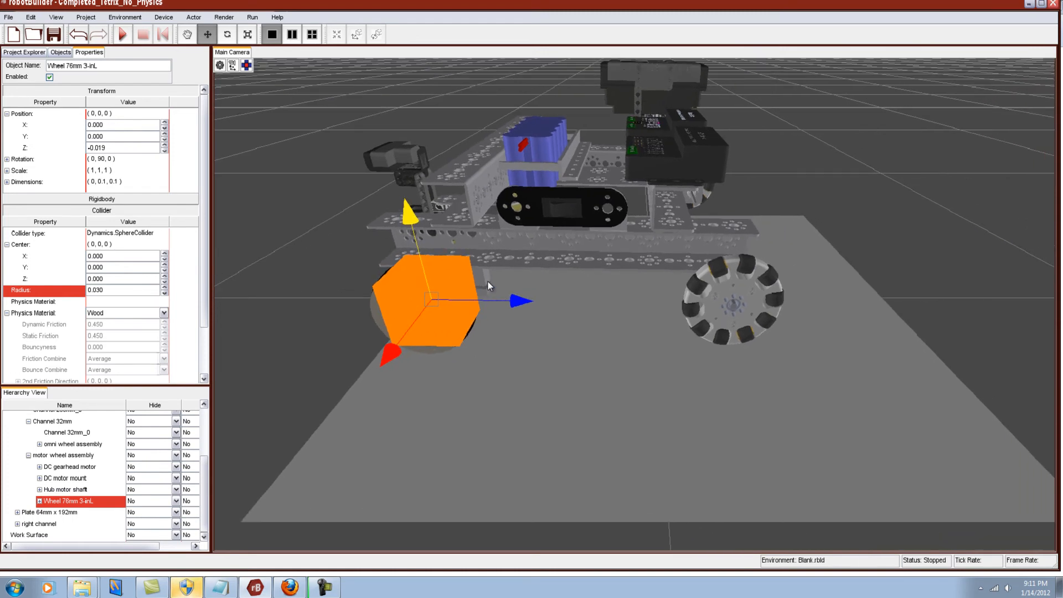
# - Add a Sphere Collider to the left channel's omni wheel assembly
pyautogui.click(89, 449)
pyautogui.rightClick(91, 451)
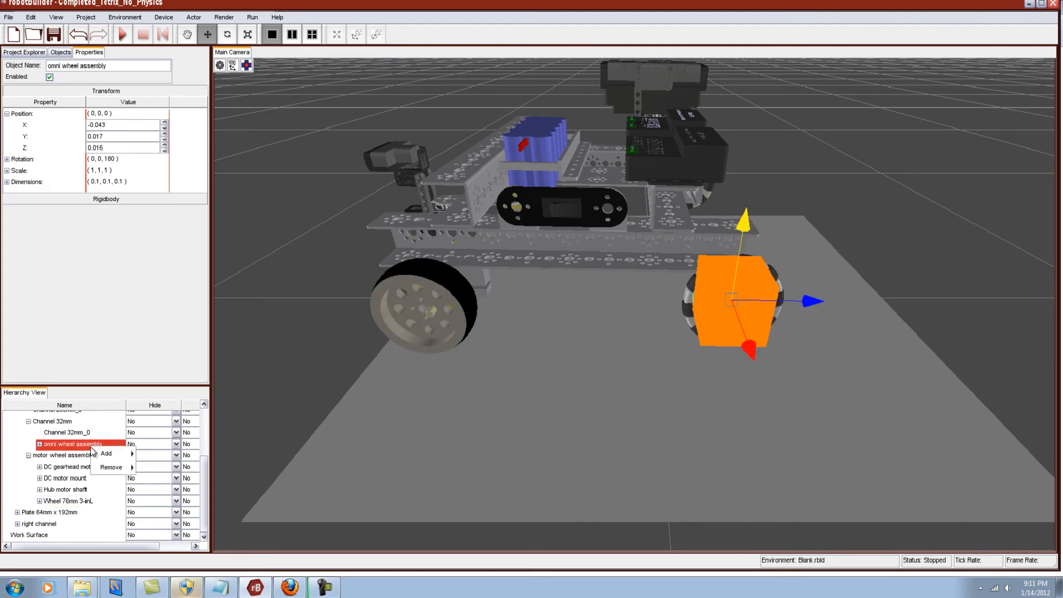
pyautogui.moveTo(123, 453)
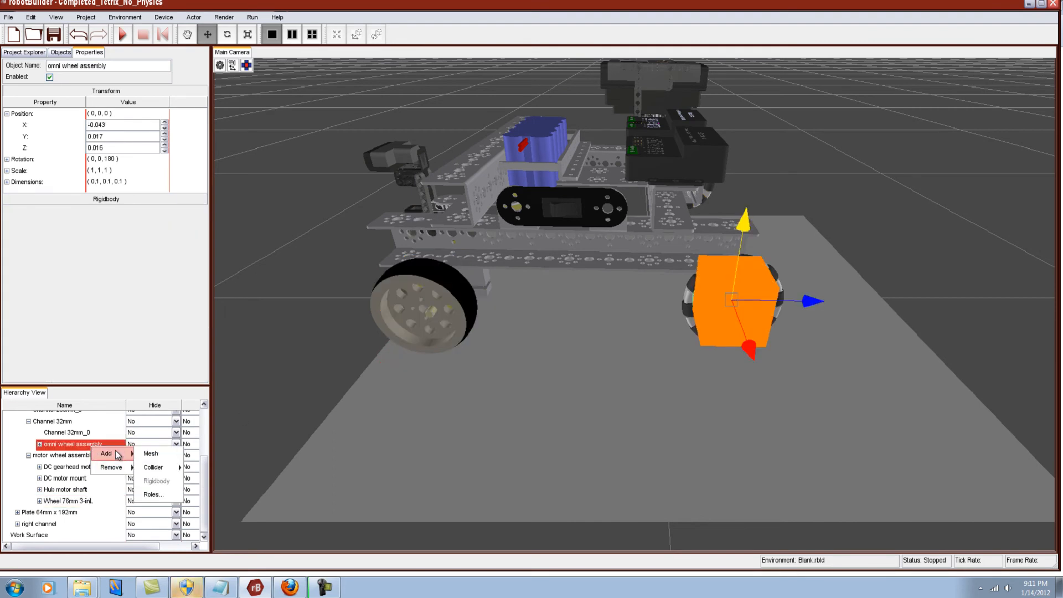
pyautogui.moveTo(156, 471)
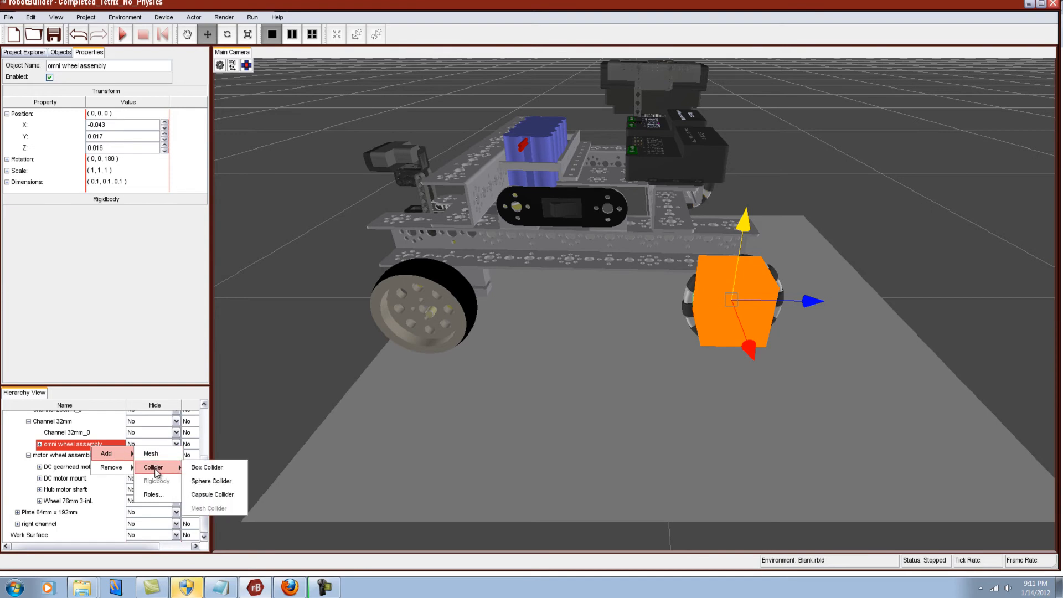
pyautogui.click(212, 482)
# - Set the radius of the left omni wheel assembly's Sphere Collider to 0.04
pyautogui.click(118, 292)
pyautogui.write('.0')
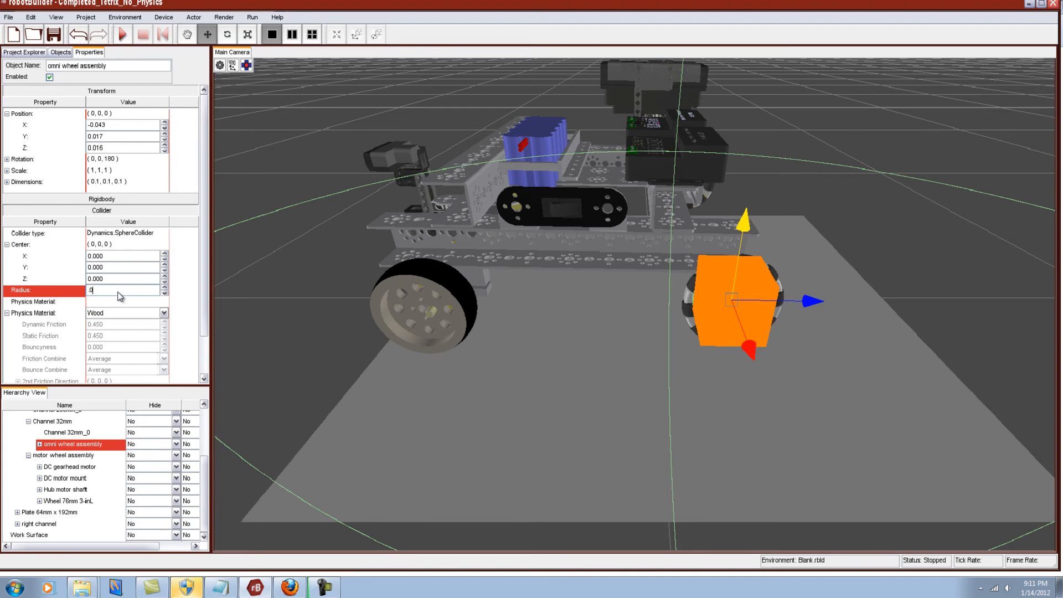
pyautogui.press('Return')
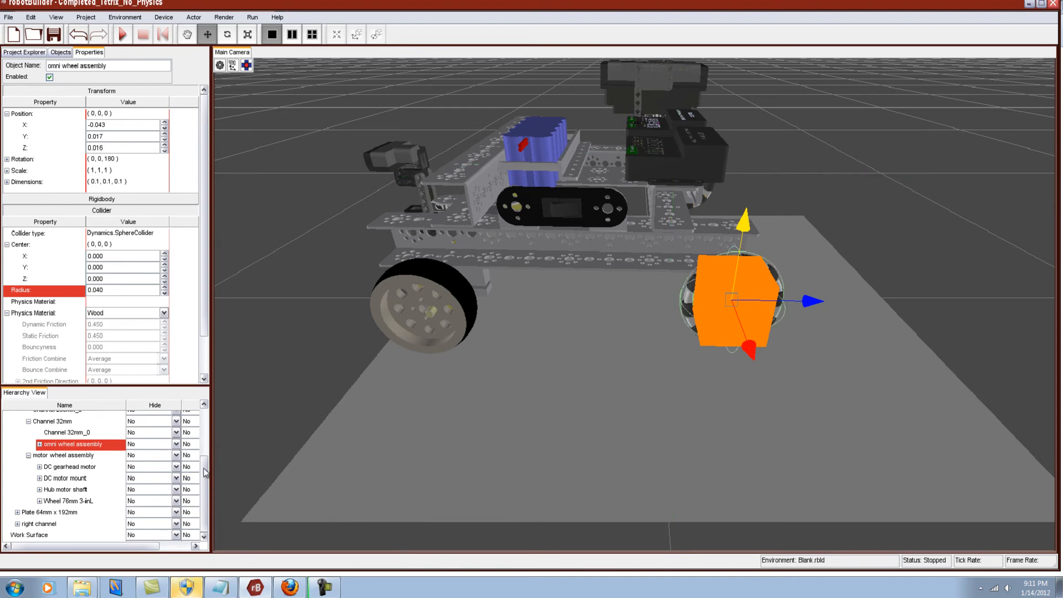
# - Collapse the left channel and select TETRIX omni wheel 3-in R inside the right channel's omni wheel assembly
pyautogui.scroll(2, 130, 443)
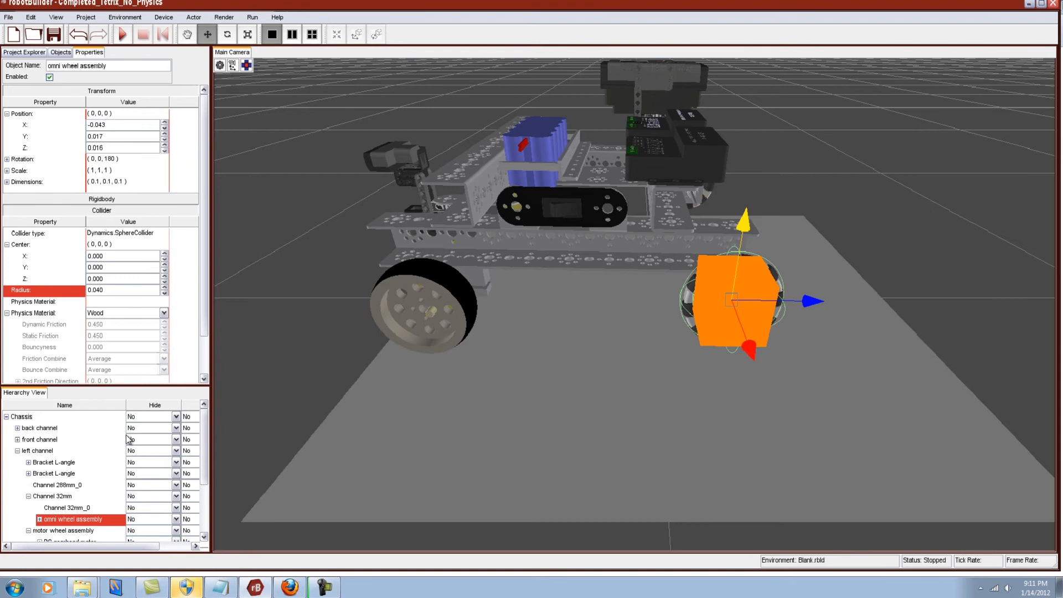
pyautogui.click(18, 451)
pyautogui.click(18, 474)
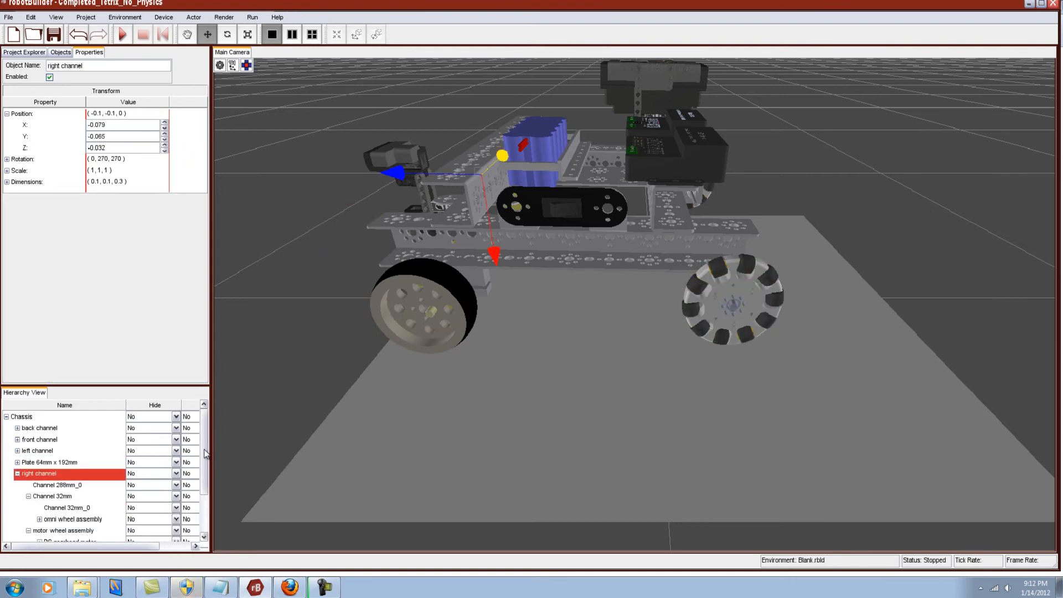
pyautogui.scroll(-1, 201, 470)
pyautogui.scroll(-3, 202, 471)
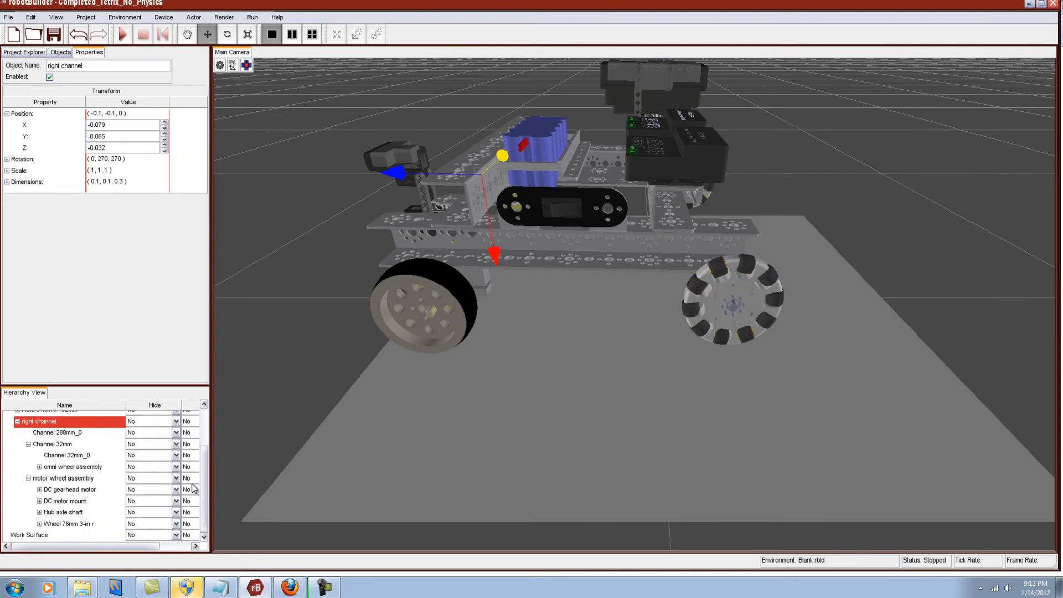
pyautogui.click(71, 469)
pyautogui.click(39, 467)
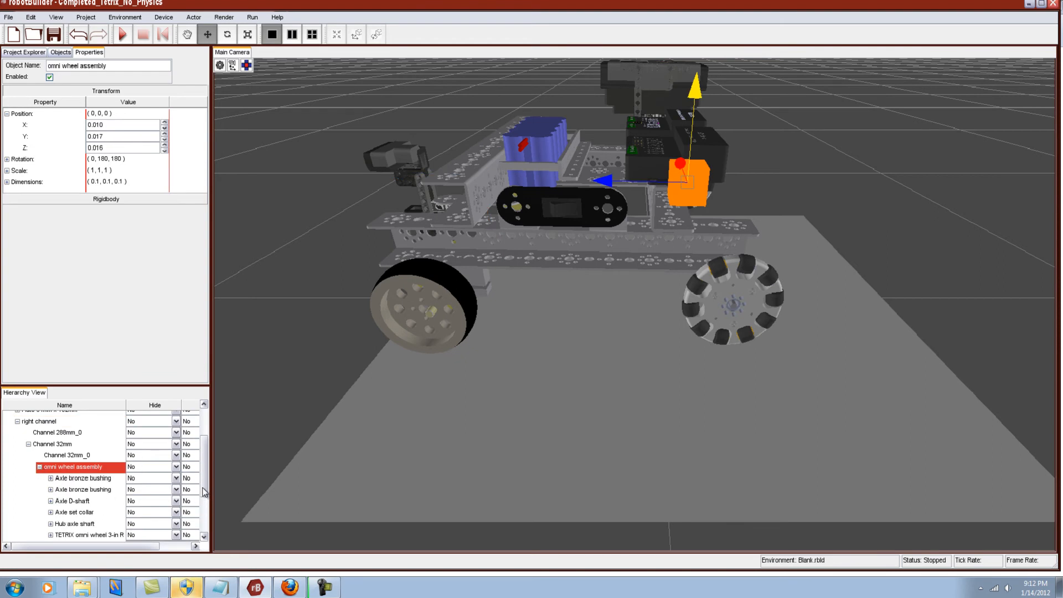
pyautogui.scroll(-3, 166, 507)
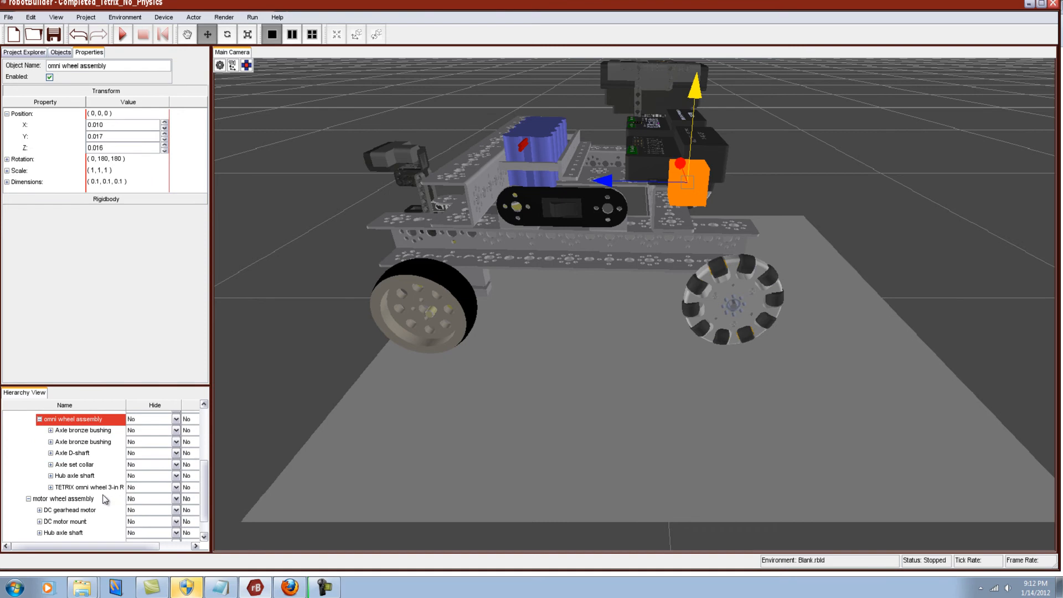
pyautogui.click(86, 487)
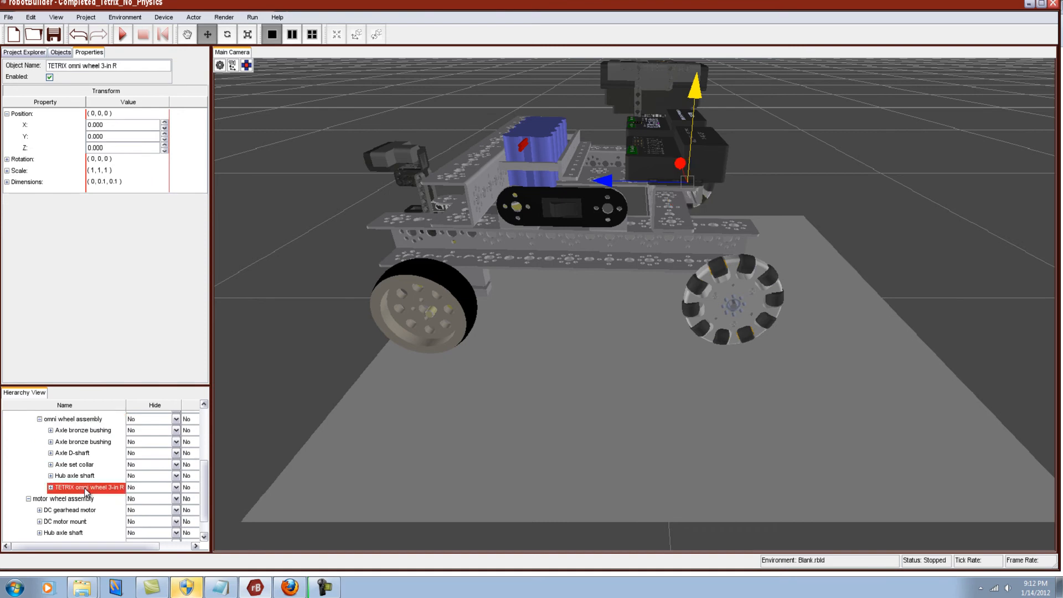
# - Show the robot from the Right camera view and add a Sphere Collider to TETRIX omni wheel 3-in R
pyautogui.moveTo(371, 390); pyautogui.dragTo(353, 323, button='right')
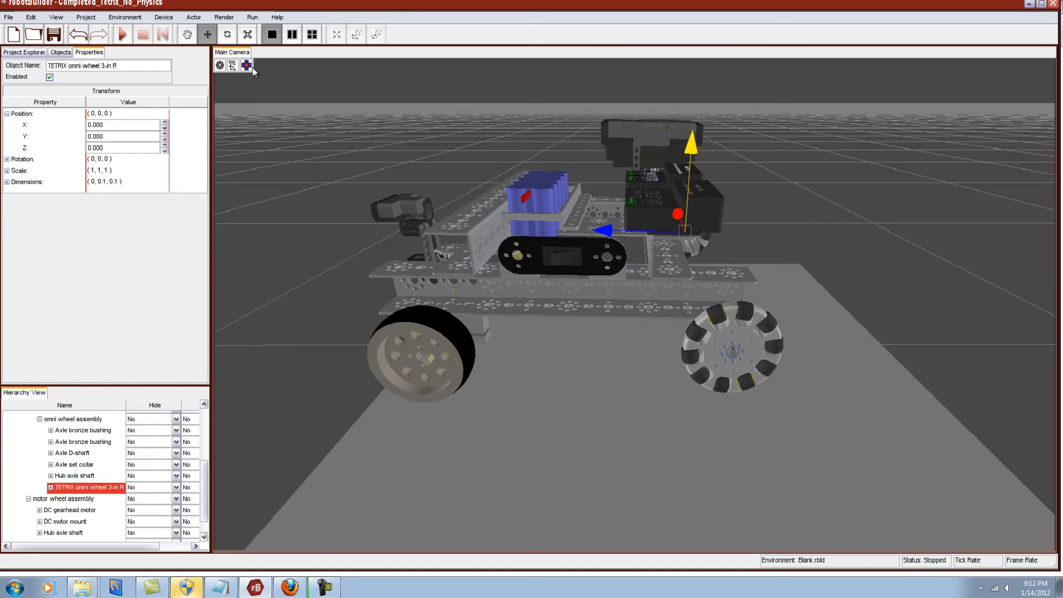
pyautogui.click(233, 65)
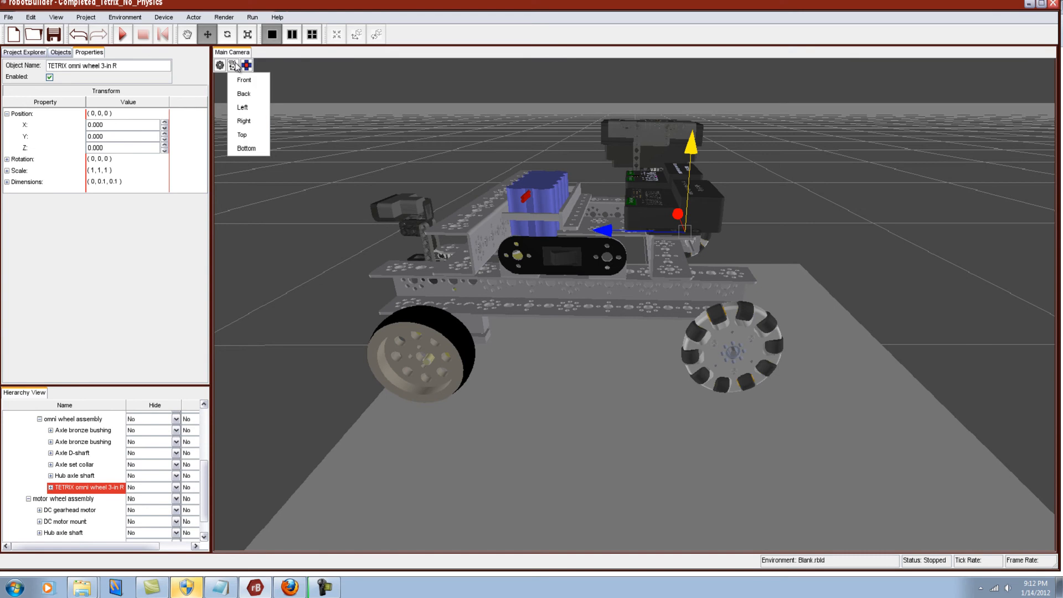
pyautogui.click(247, 123)
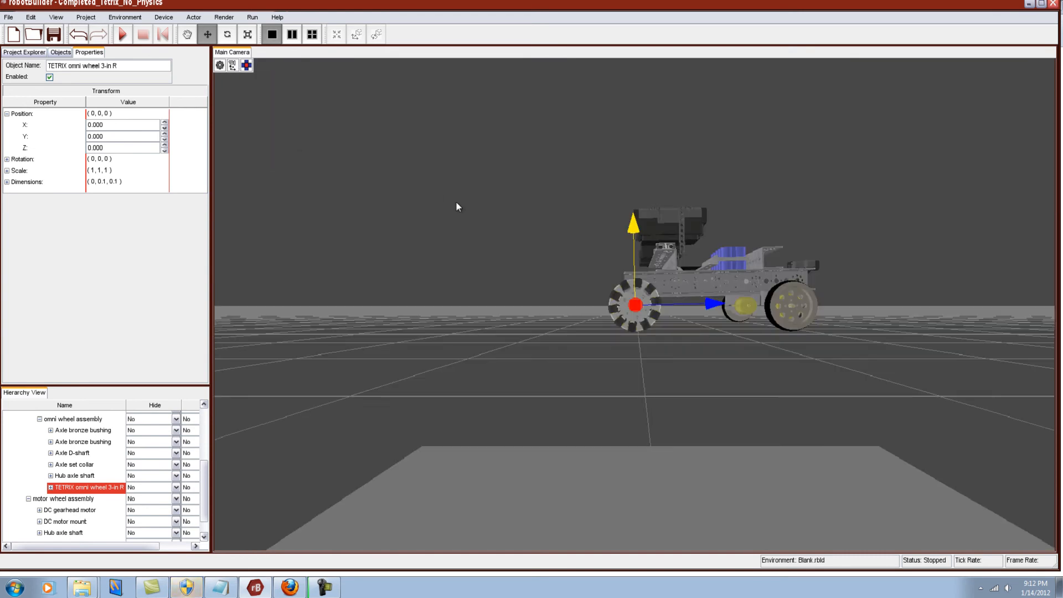
pyautogui.scroll(5, 484, 211)
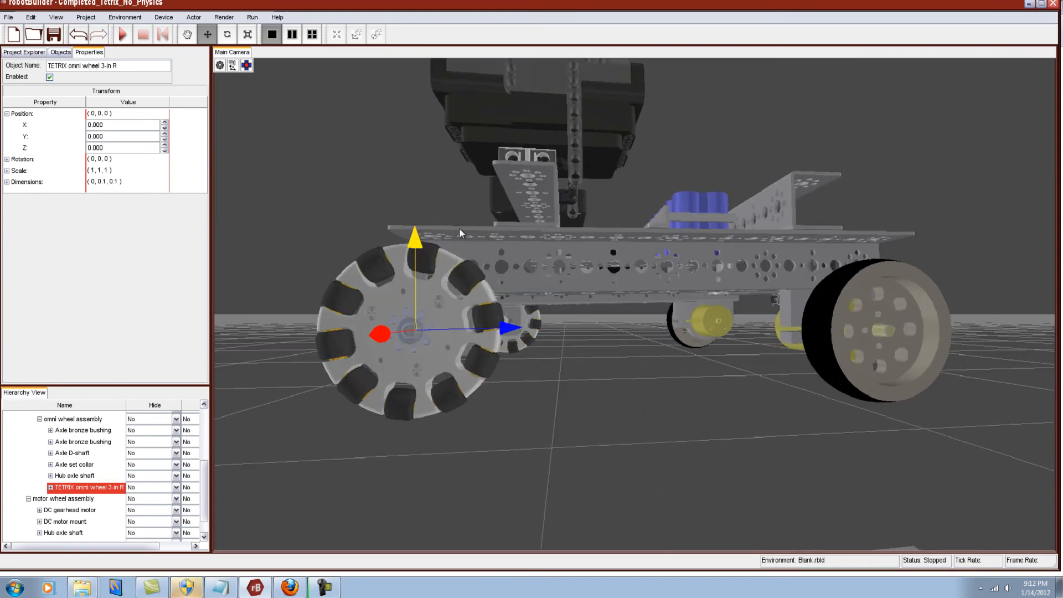
pyautogui.scroll(3, 471, 235)
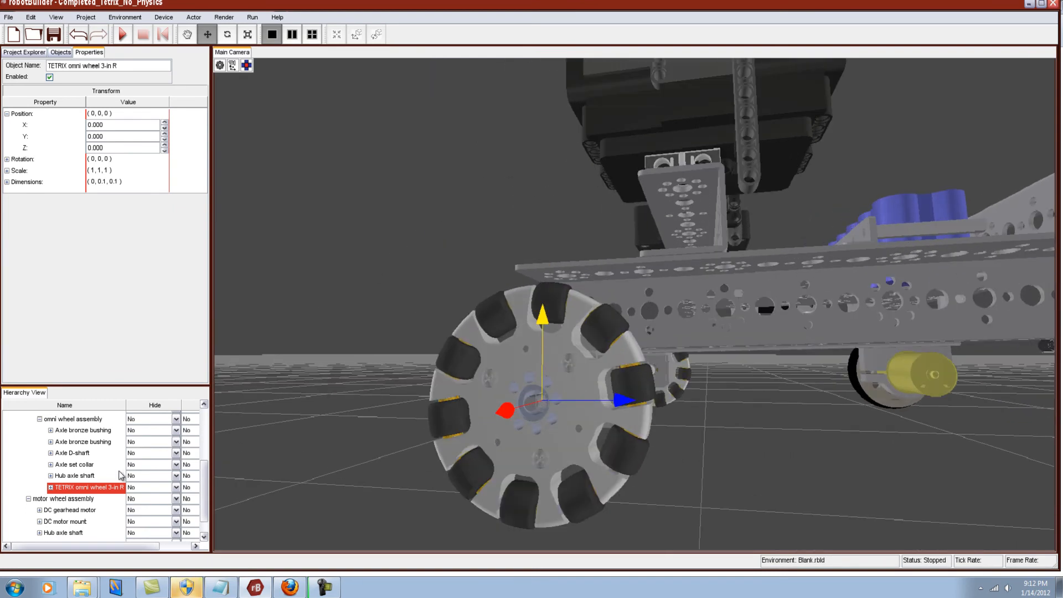
pyautogui.click(50, 488)
pyautogui.rightClick(73, 493)
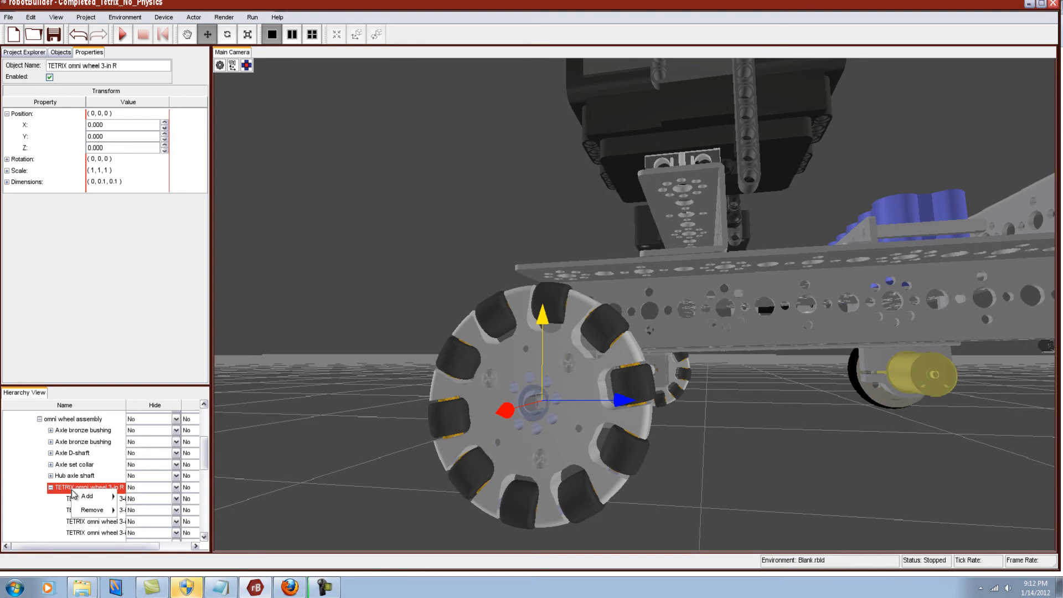
pyautogui.moveTo(89, 496)
pyautogui.moveTo(147, 514)
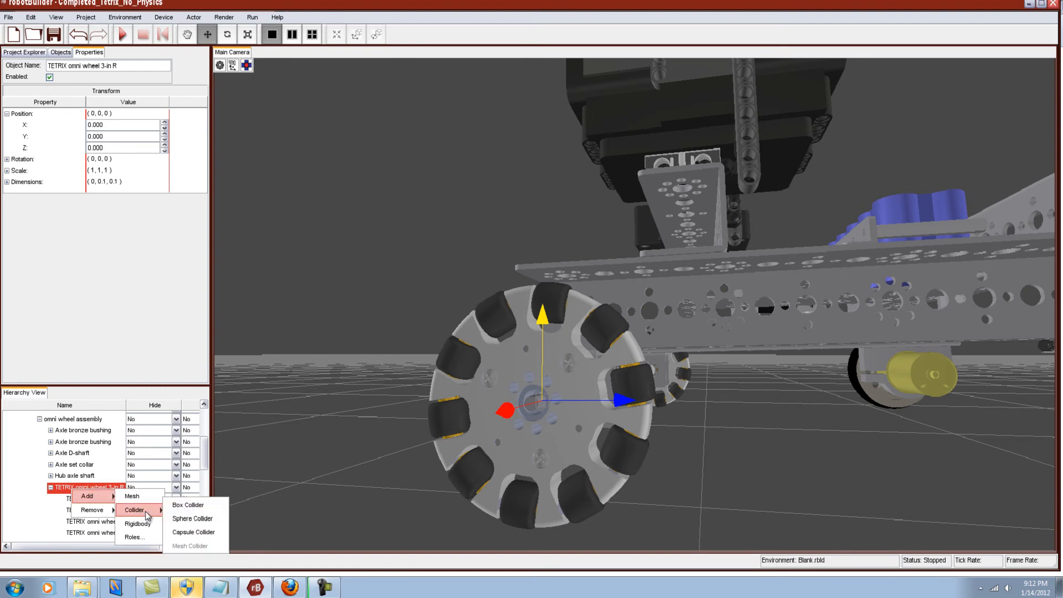
pyautogui.click(192, 519)
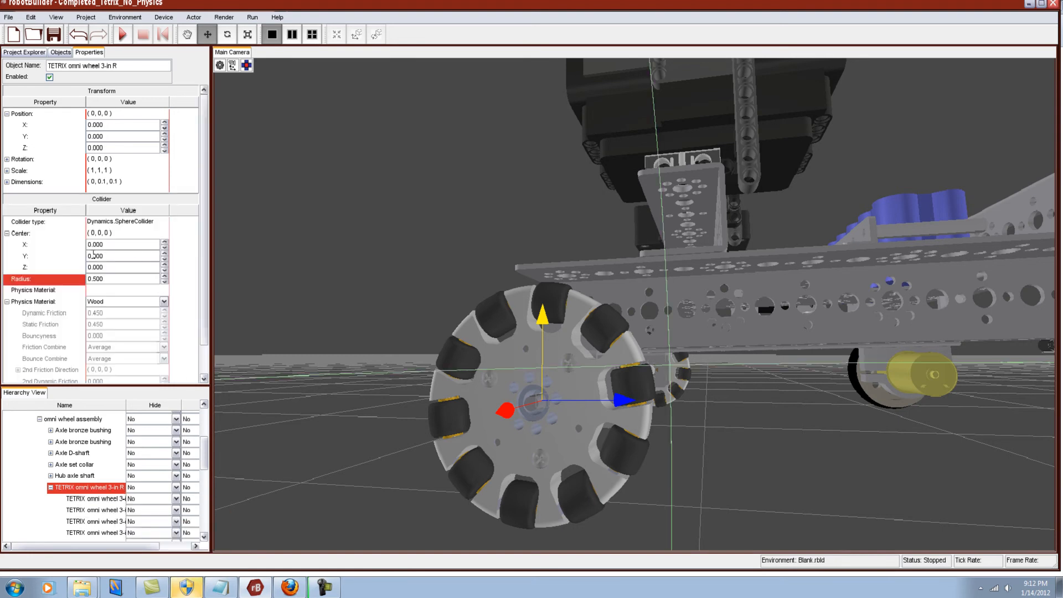
# - Set the radius of the right omni wheel's Sphere Collider to 0.05 and collapse the wheel's child parts
pyautogui.click(107, 279)
pyautogui.press('BackSpace')
pyautogui.write('.05')
pyautogui.press('Return')
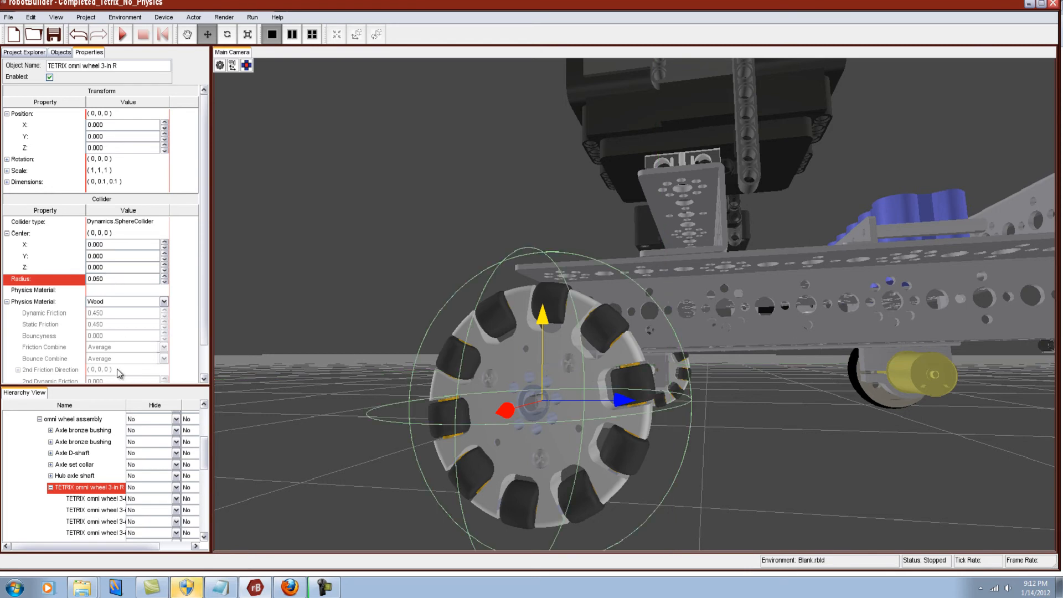
pyautogui.click(51, 488)
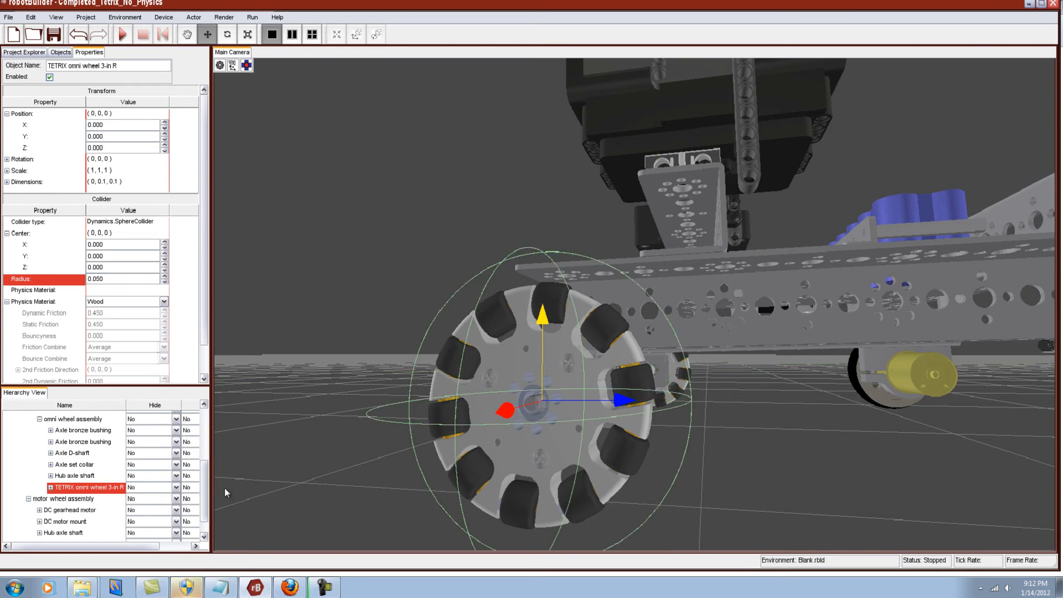
# - Add a Sphere Collider to the right motor wheel, Wheel 76mm 3-in r
pyautogui.scroll(-5, 349, 452)
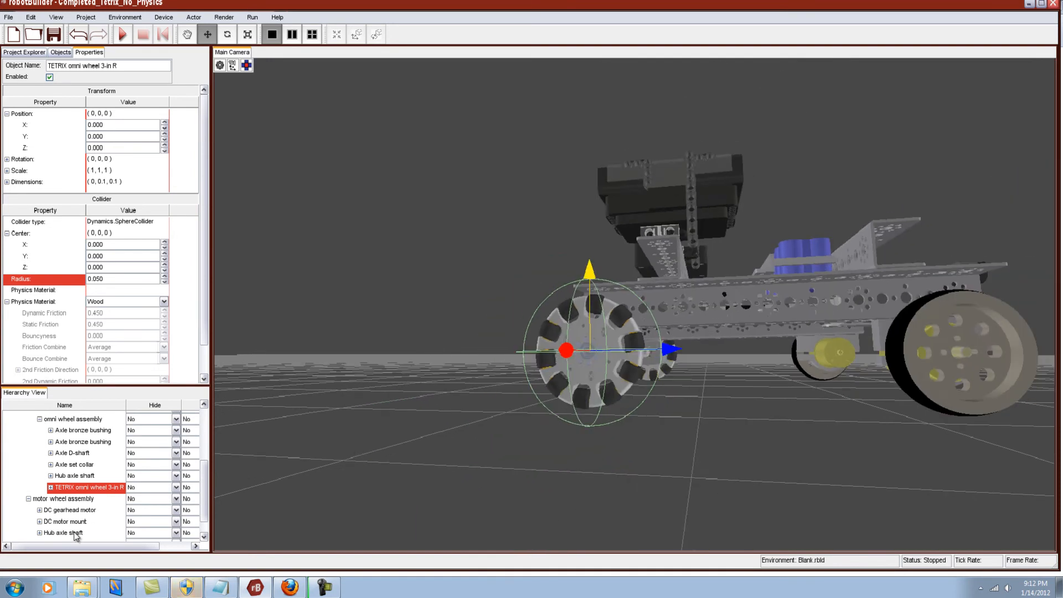
pyautogui.scroll(-1, 205, 518)
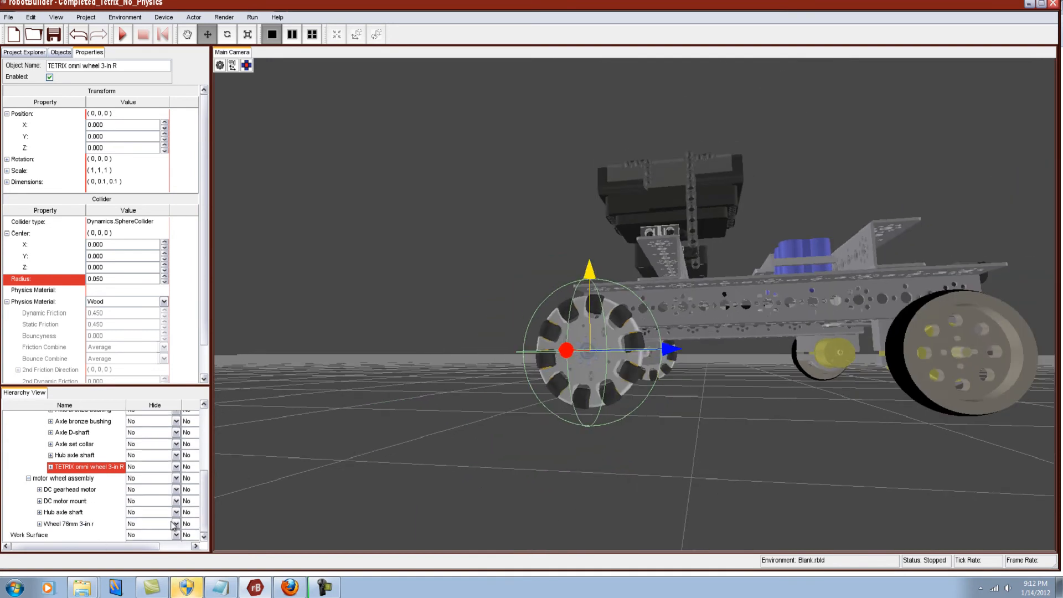
pyautogui.click(61, 524)
pyautogui.rightClick(68, 527)
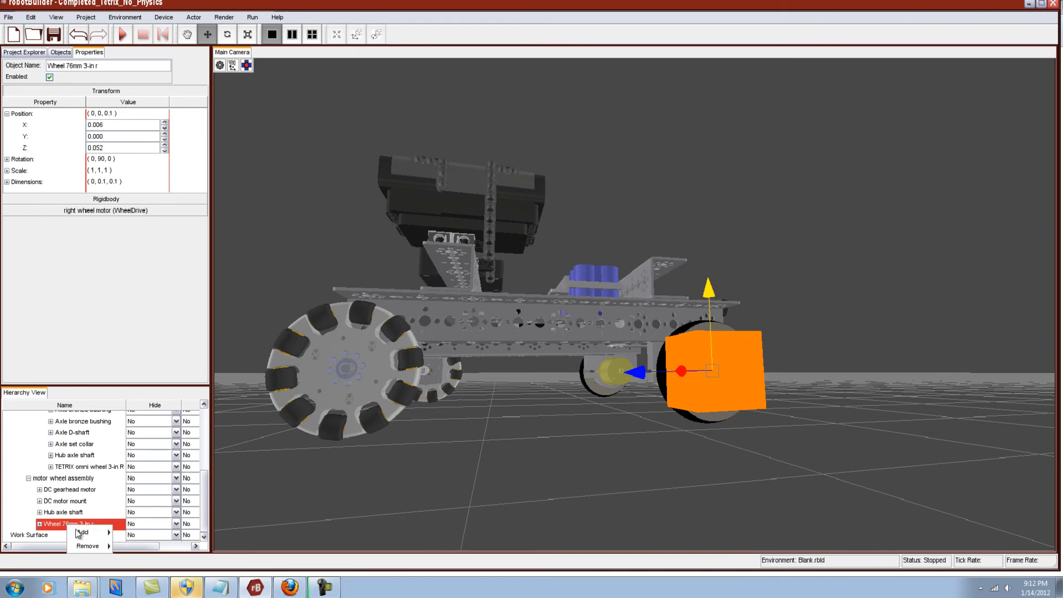
pyautogui.moveTo(93, 533)
pyautogui.moveTo(141, 520)
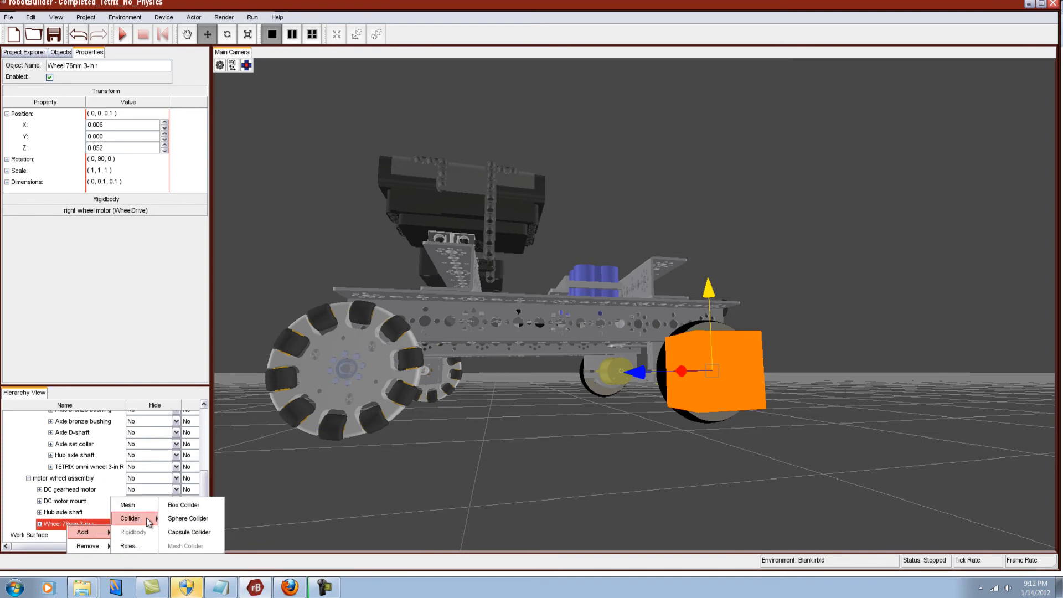
pyautogui.click(201, 519)
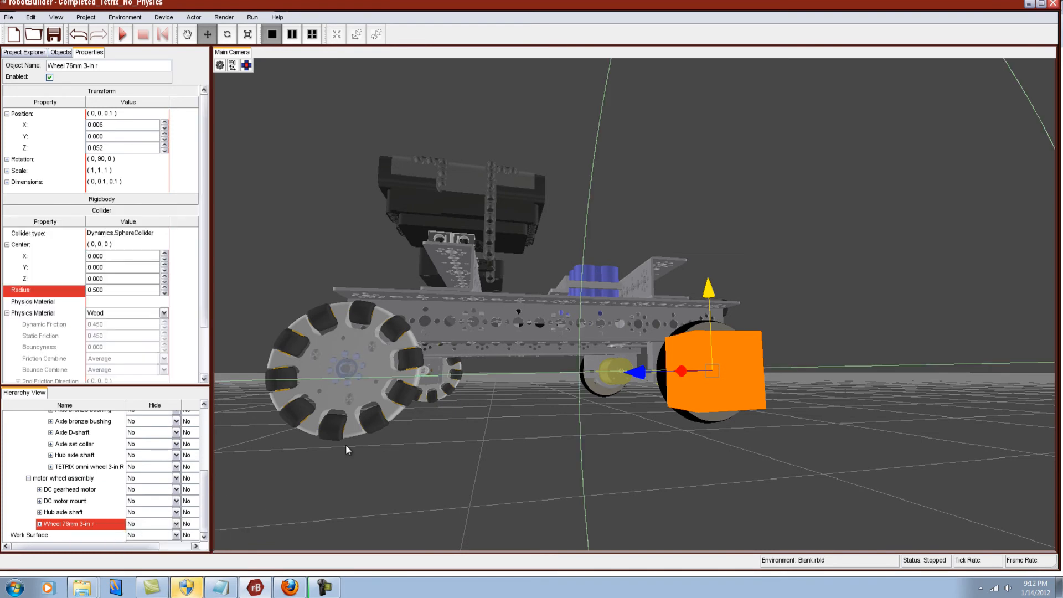
# - Set the radius of the right motor wheel's Sphere Collider to 0.04 and check its fit around the wheel
pyautogui.click(128, 289)
pyautogui.write('0.04')
pyautogui.press('Return')
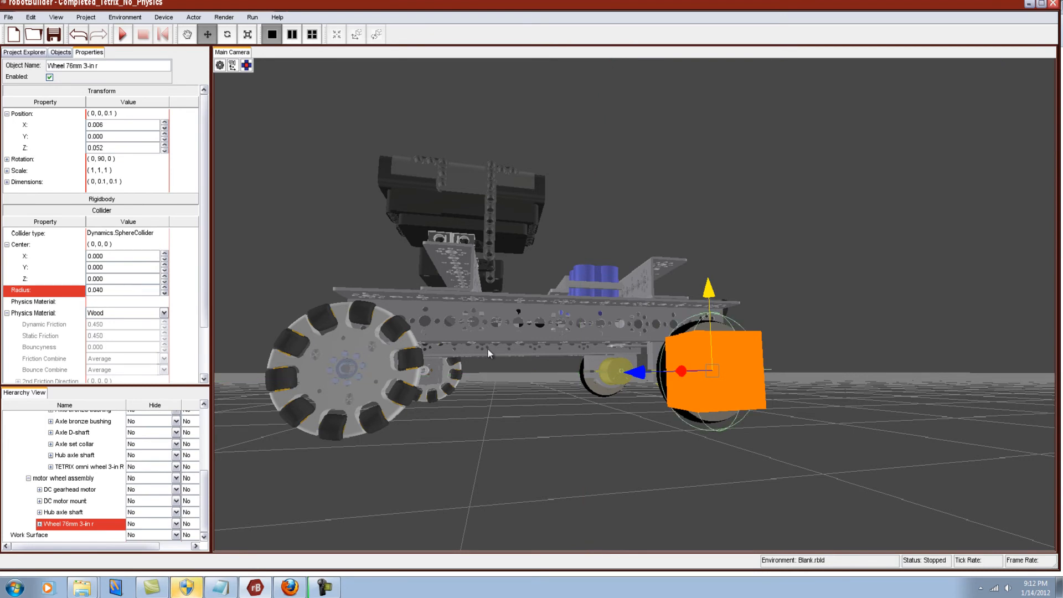
pyautogui.scroll(-3, 501, 346)
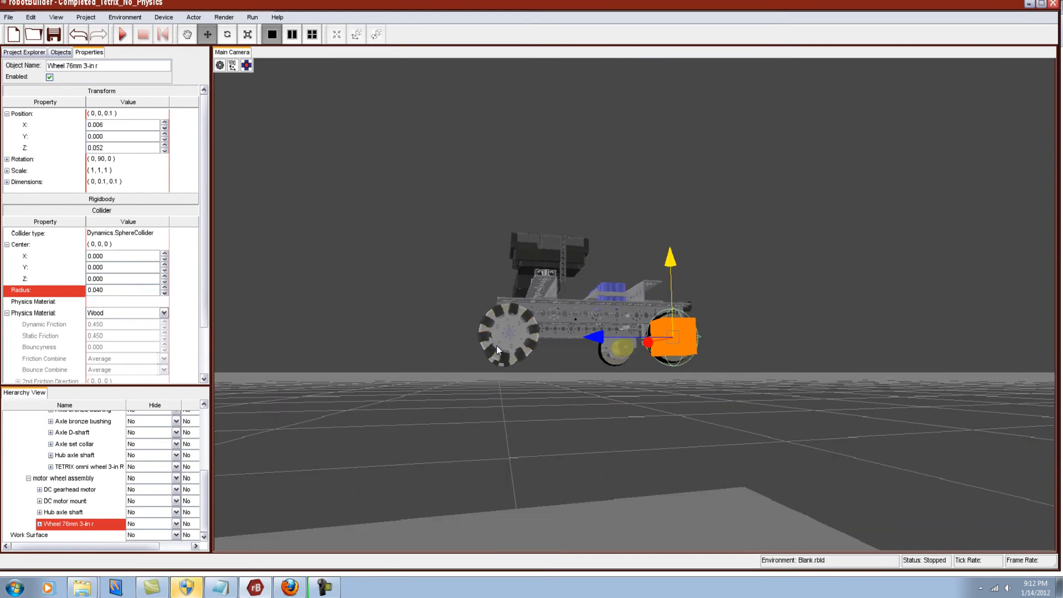
pyautogui.moveTo(506, 344); pyautogui.dragTo(542, 336, button='right')
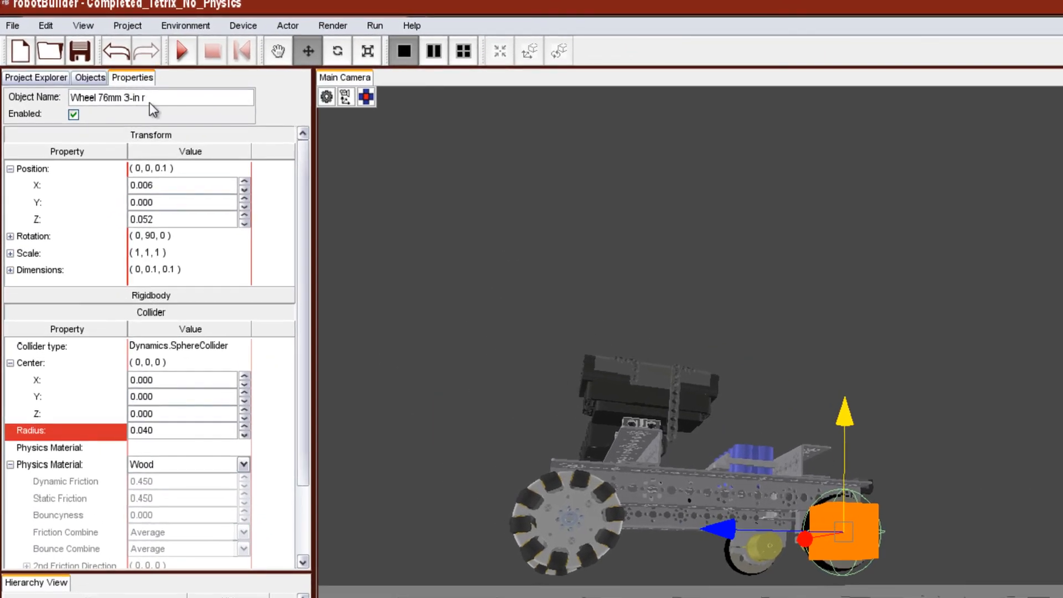
# - Set the physics material of the right motor wheel's Sphere Collider to Rubber
pyautogui.click(175, 317)
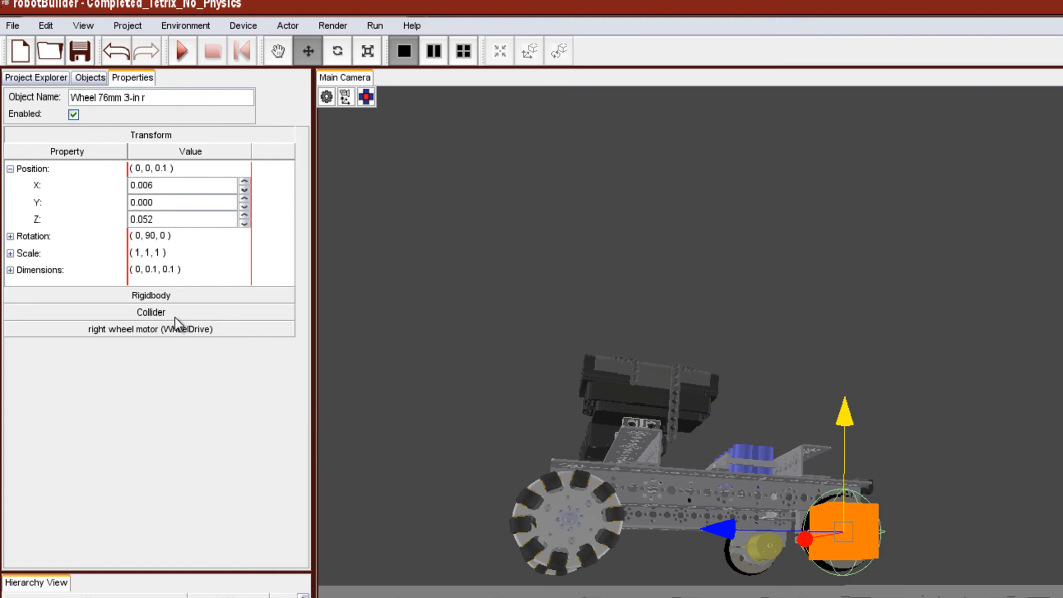
pyautogui.click(175, 317)
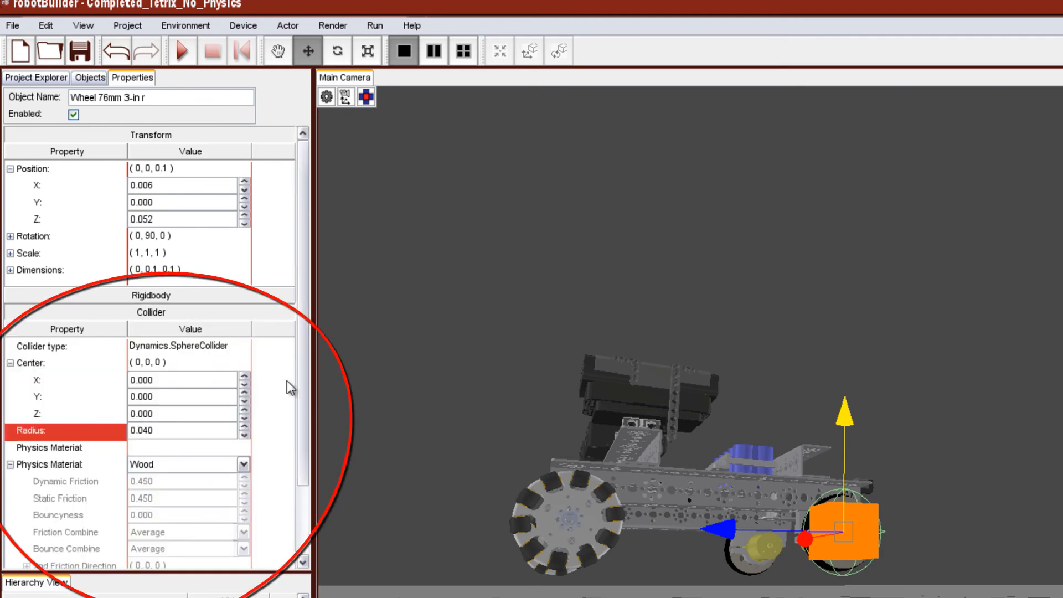
pyautogui.moveTo(301, 364); pyautogui.dragTo(301, 441)
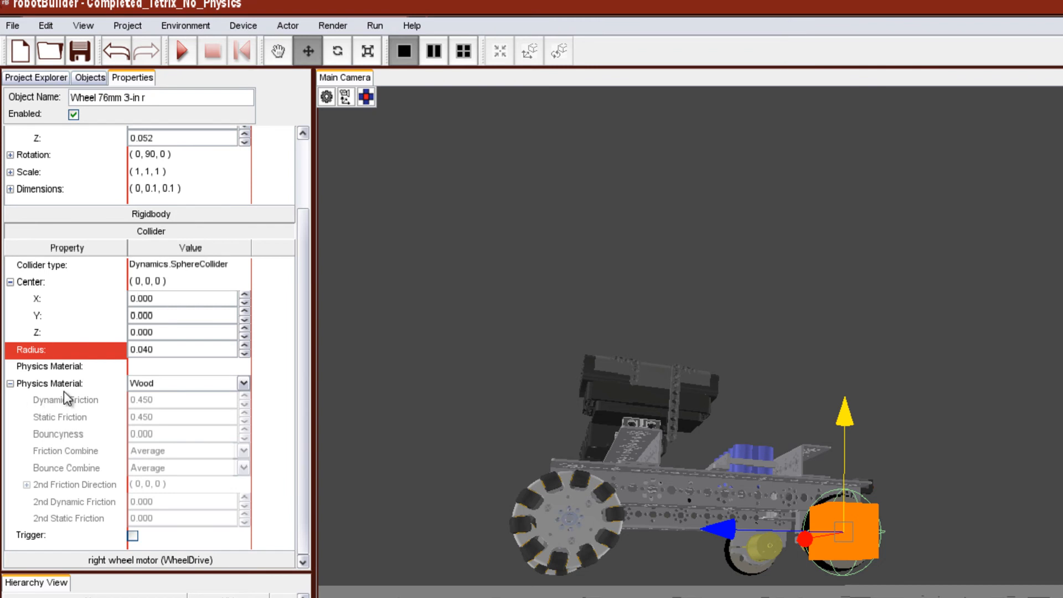
pyautogui.click(150, 383)
pyautogui.click(150, 384)
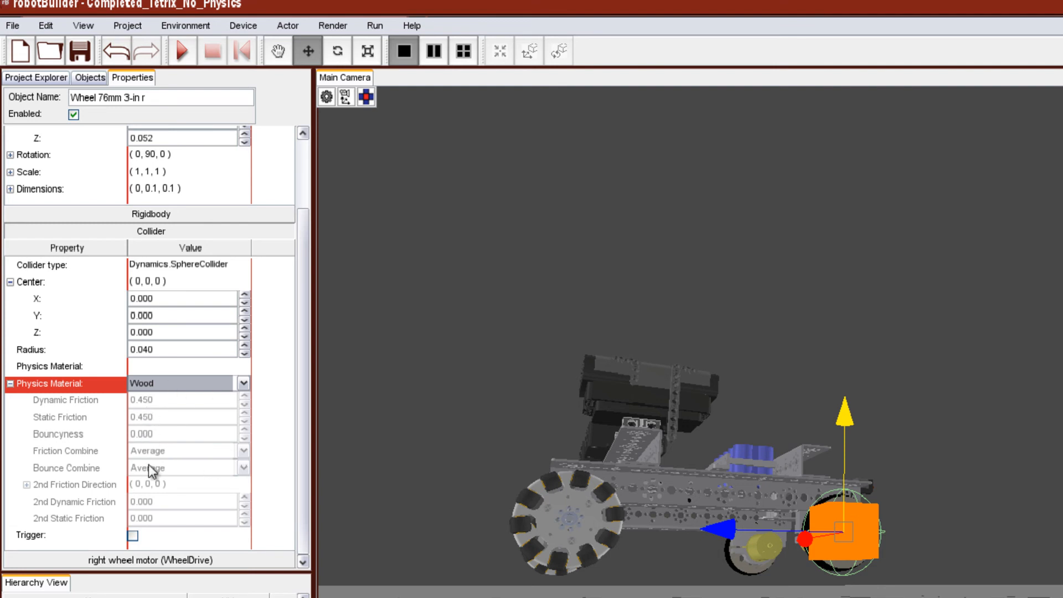
pyautogui.click(157, 387)
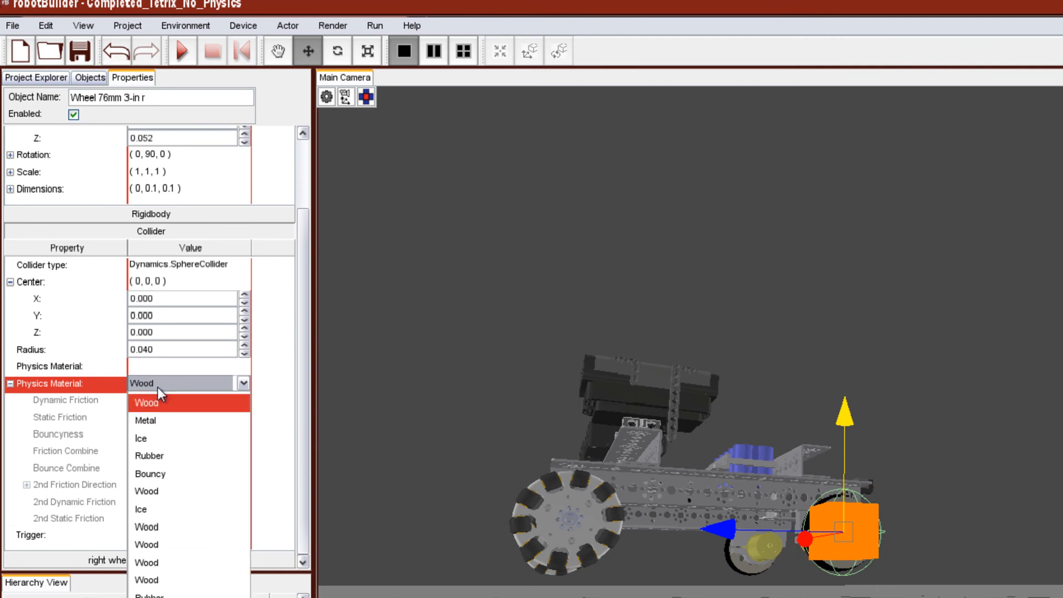
pyautogui.click(158, 456)
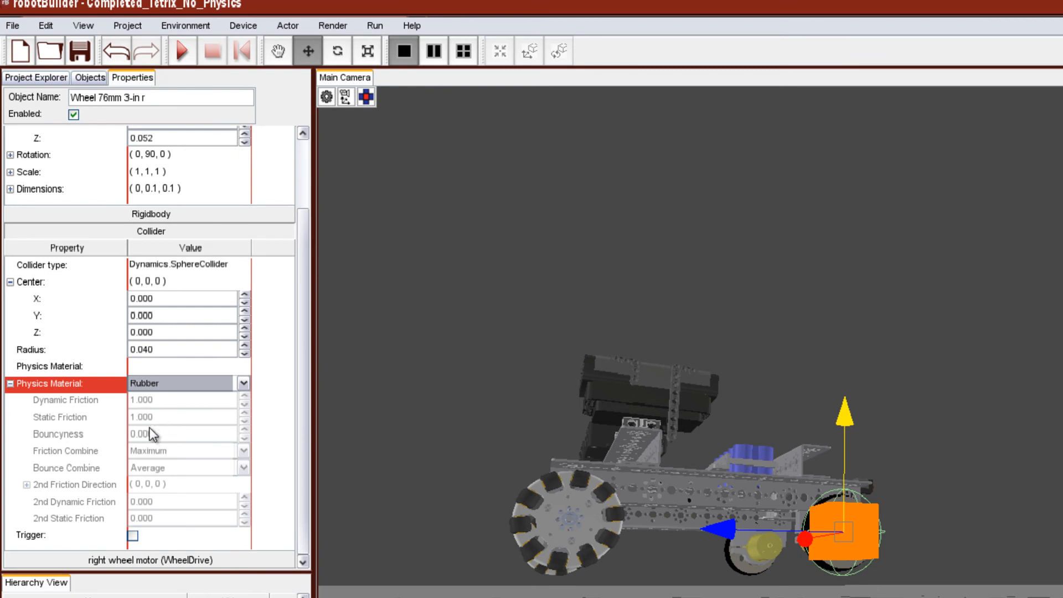
# - Try the Bouncy physics material on the right motor wheel's Sphere Collider, set it to Wood, and collapse the collider properties
pyautogui.click(158, 385)
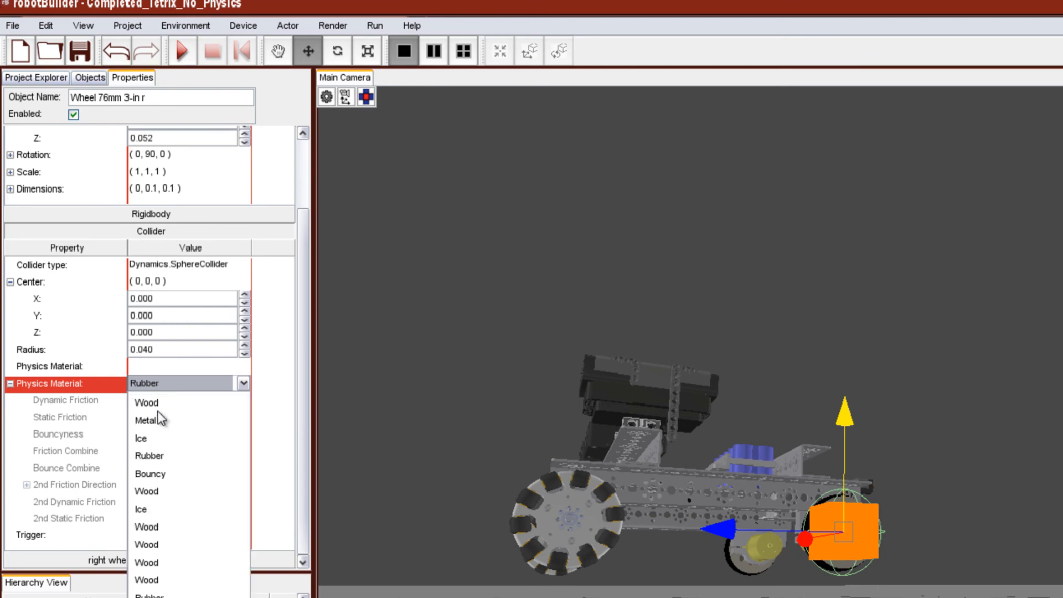
pyautogui.click(152, 476)
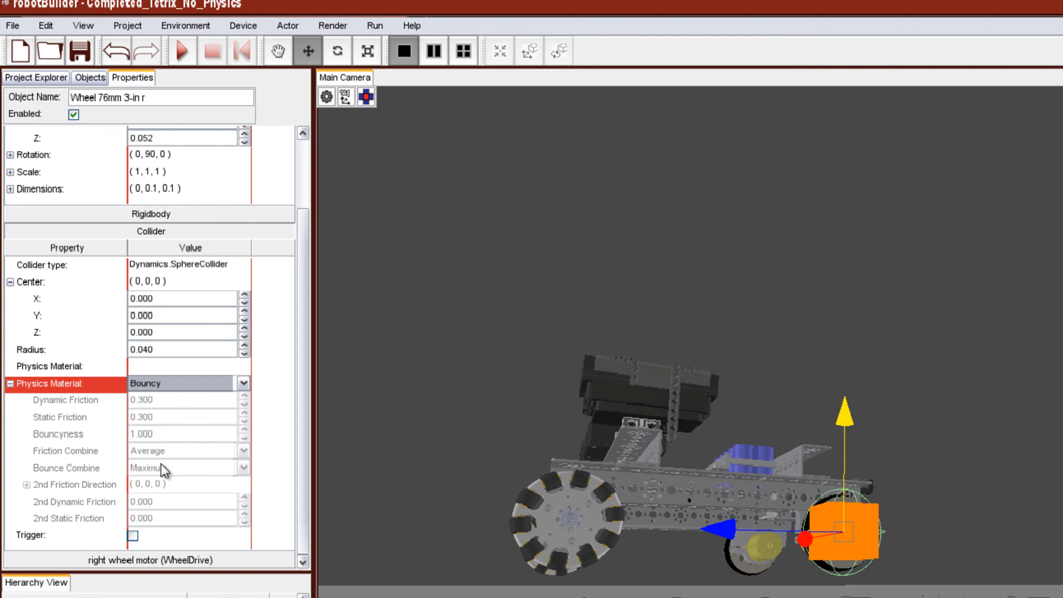
pyautogui.click(190, 383)
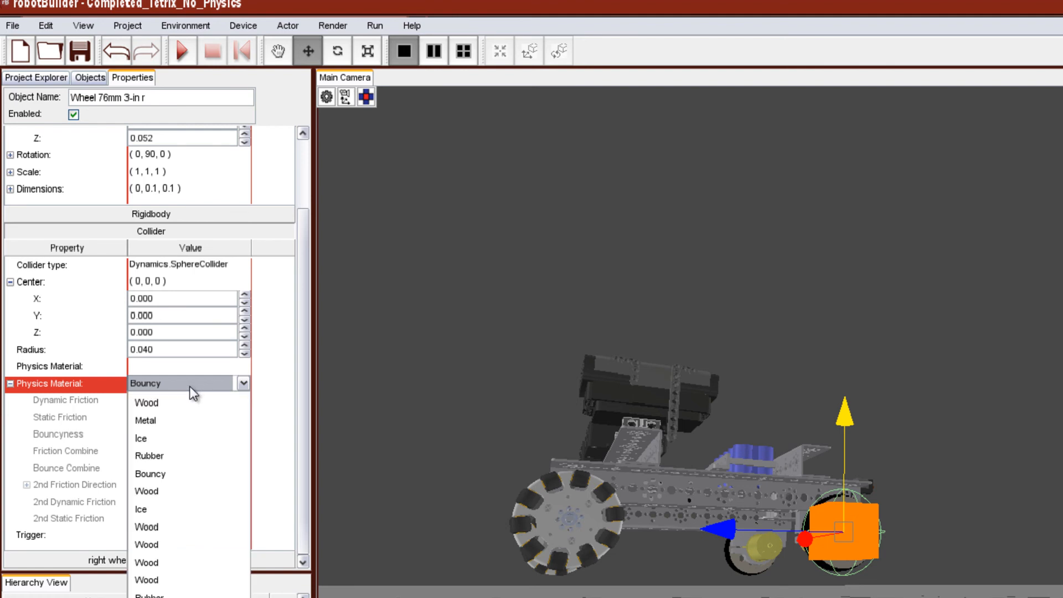
pyautogui.click(165, 408)
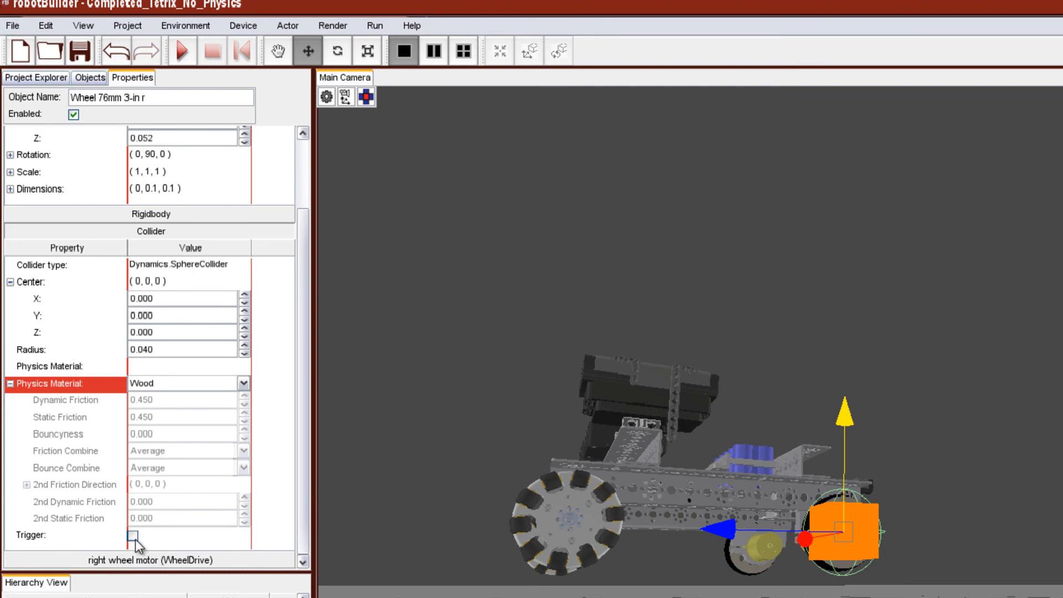
pyautogui.click(134, 537)
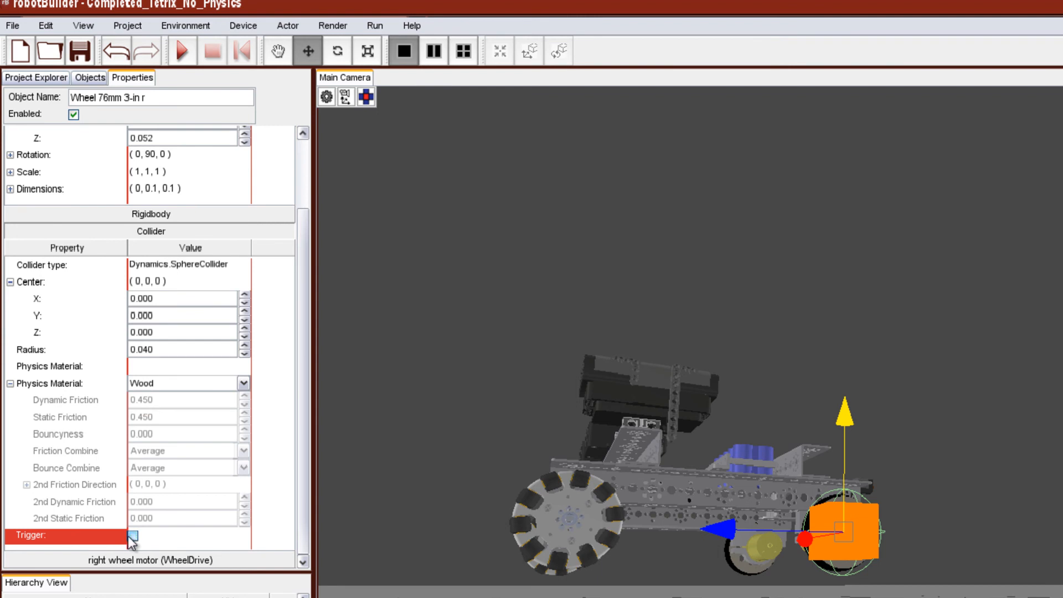
pyautogui.click(151, 235)
# - Run the simulation to observe how the wheels behave under physics, and stop it
pyautogui.moveTo(421, 576); pyautogui.dragTo(459, 596, button='right')
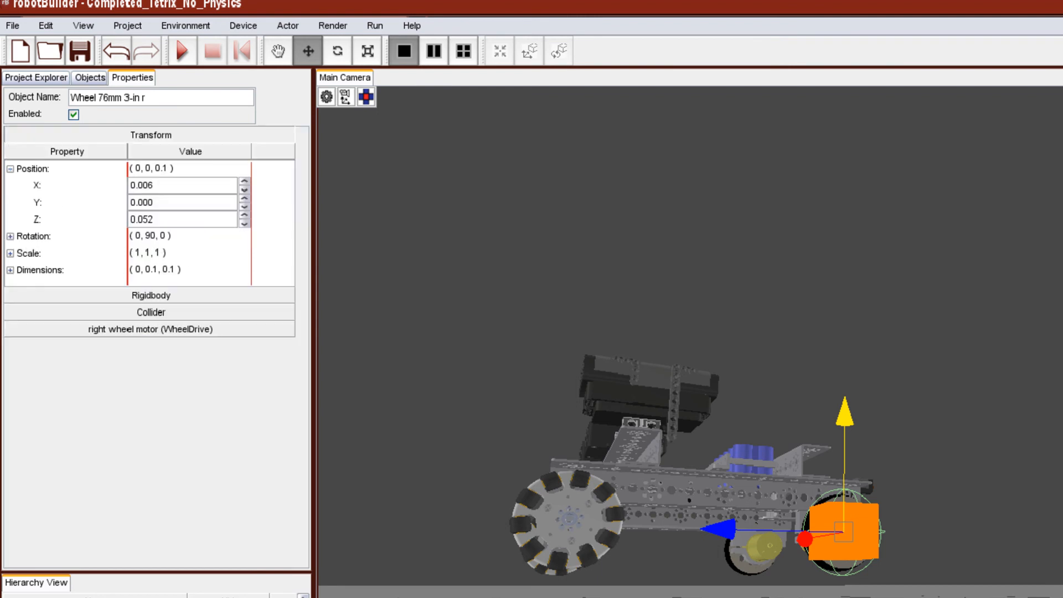
pyautogui.scroll(-3, 459, 596)
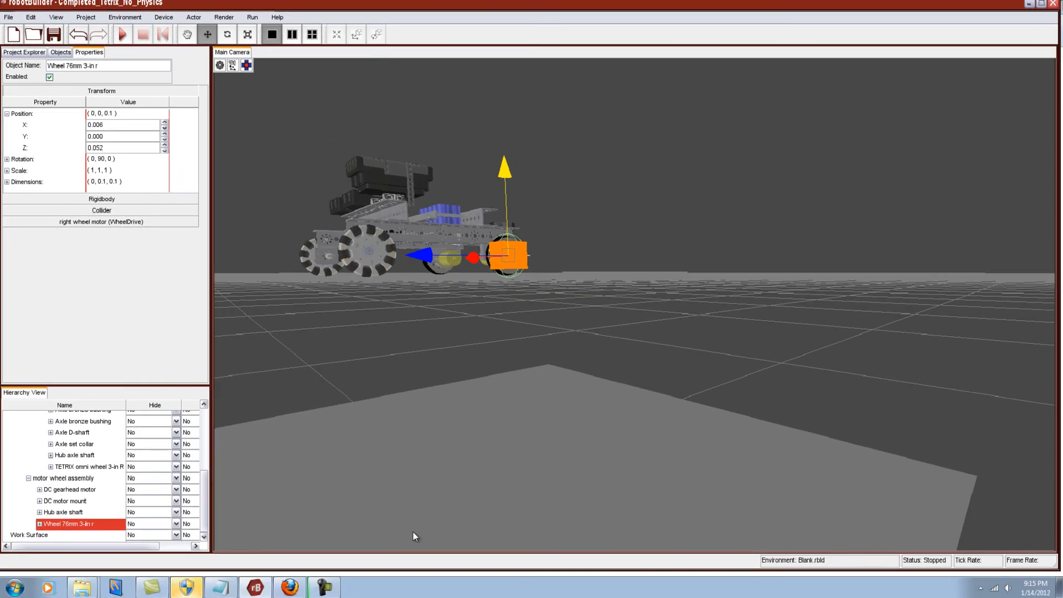
pyautogui.click(123, 35)
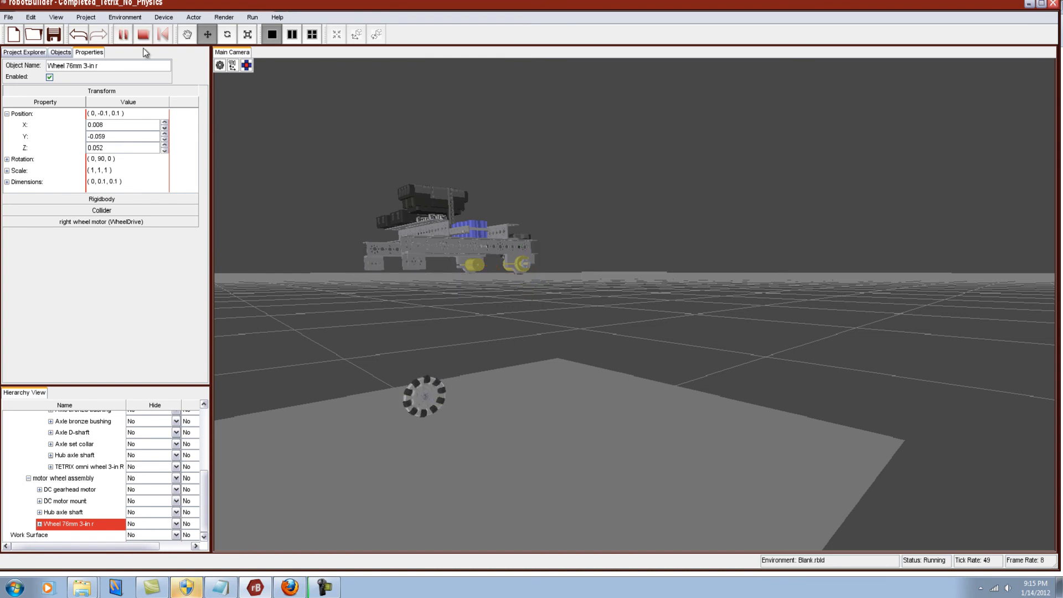
pyautogui.moveTo(369, 390); pyautogui.dragTo(361, 315, button='right')
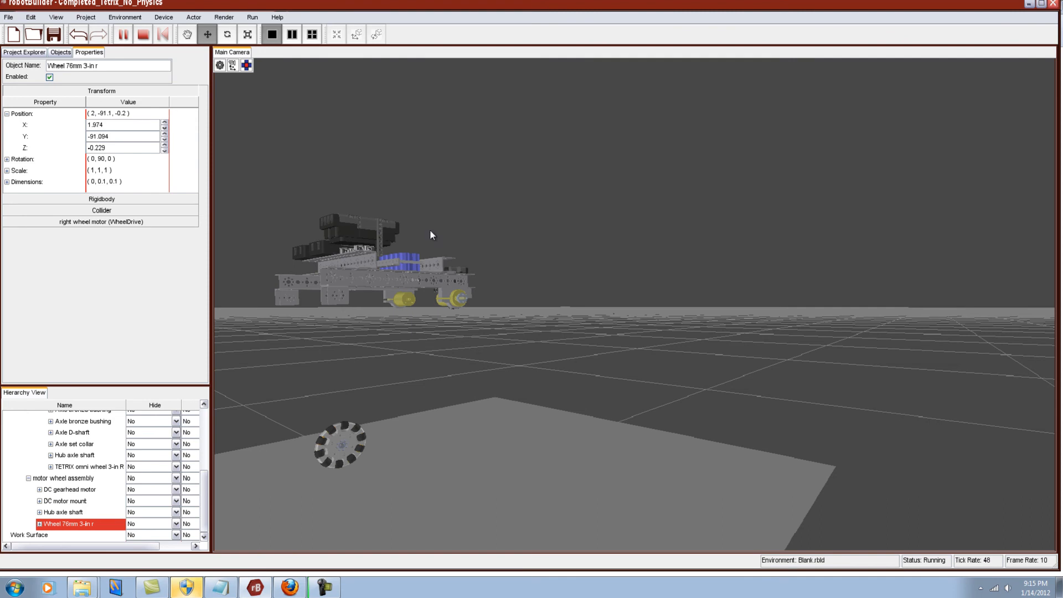
pyautogui.click(143, 35)
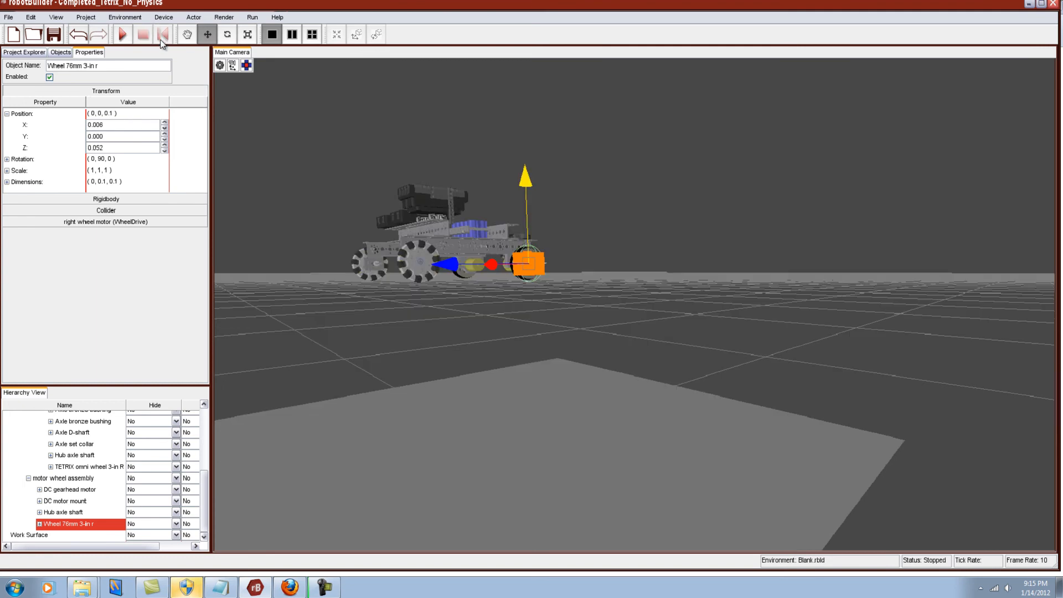
# - Select the Chassis actor, collapse its child parts, and add a Rigidbody to it
pyautogui.moveTo(205, 504); pyautogui.dragTo(207, 433)
pyautogui.doubleClick(22, 419)
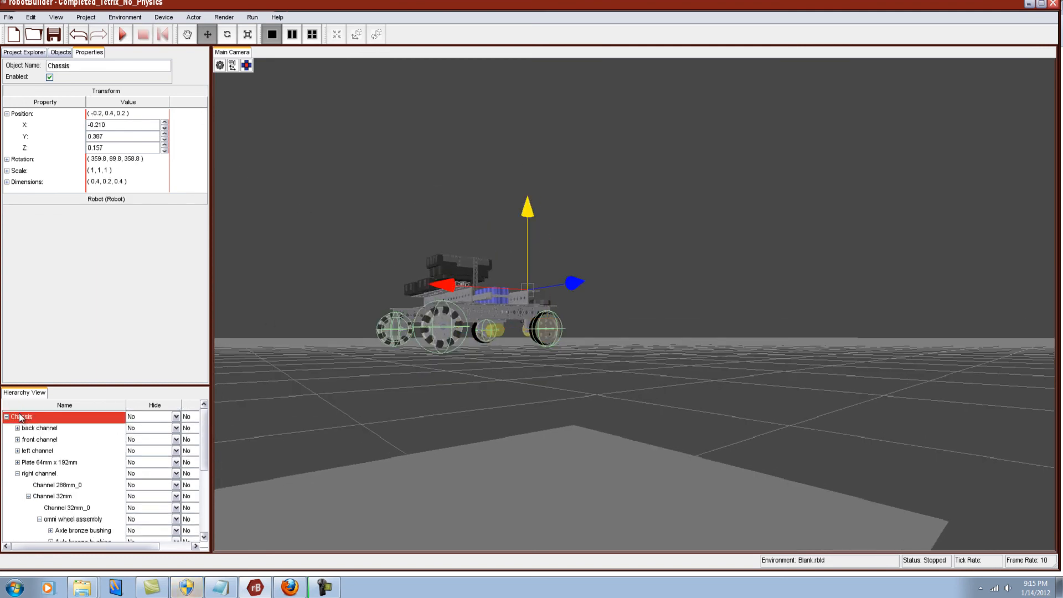
pyautogui.rightClick(34, 423)
pyautogui.moveTo(55, 429)
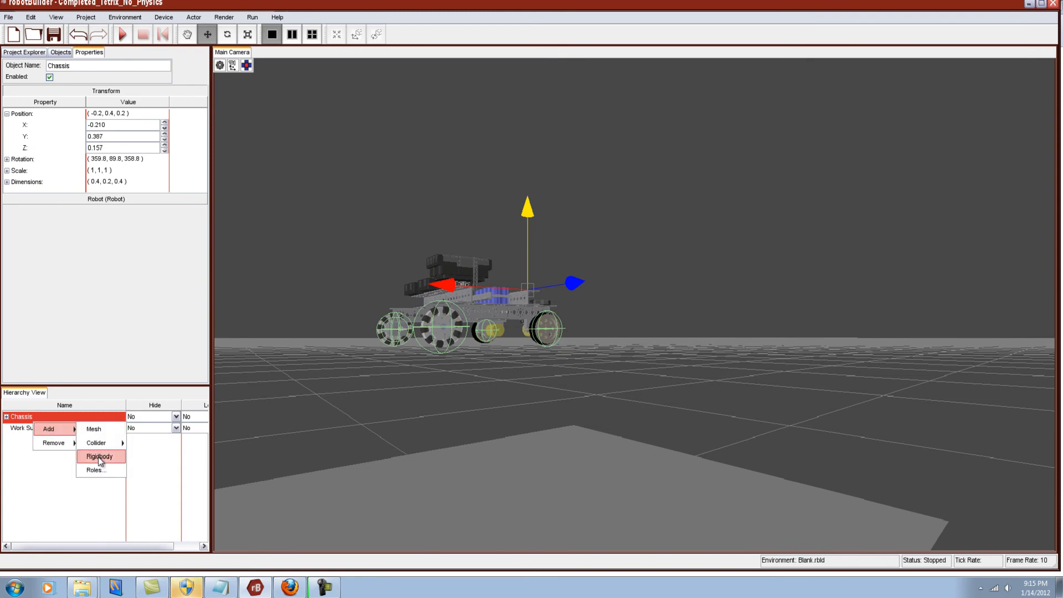
pyautogui.click(100, 457)
# - Add a Box Collider to the Chassis
pyautogui.rightClick(41, 418)
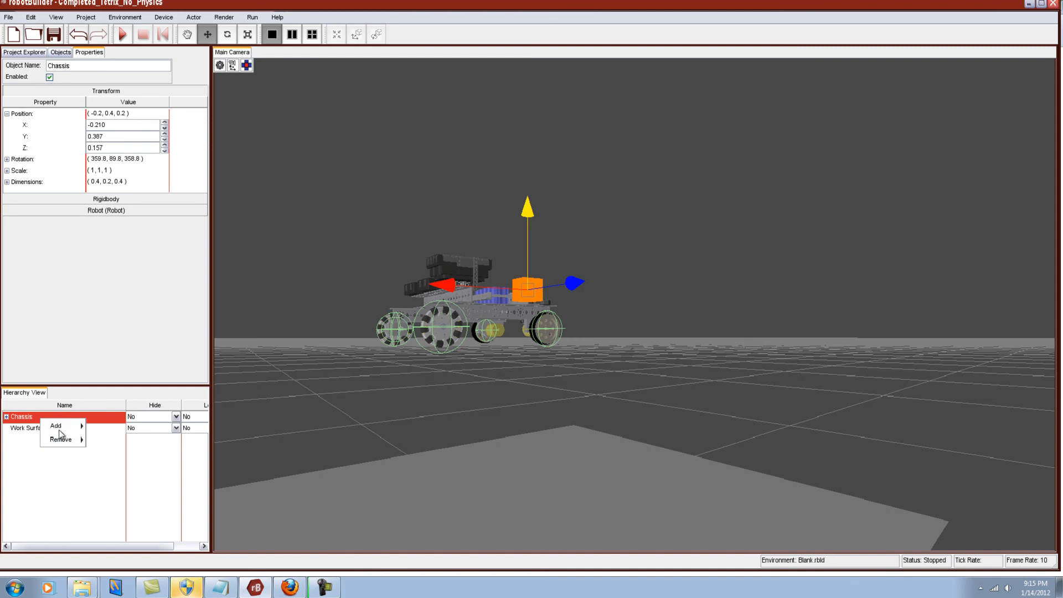
pyautogui.moveTo(64, 432)
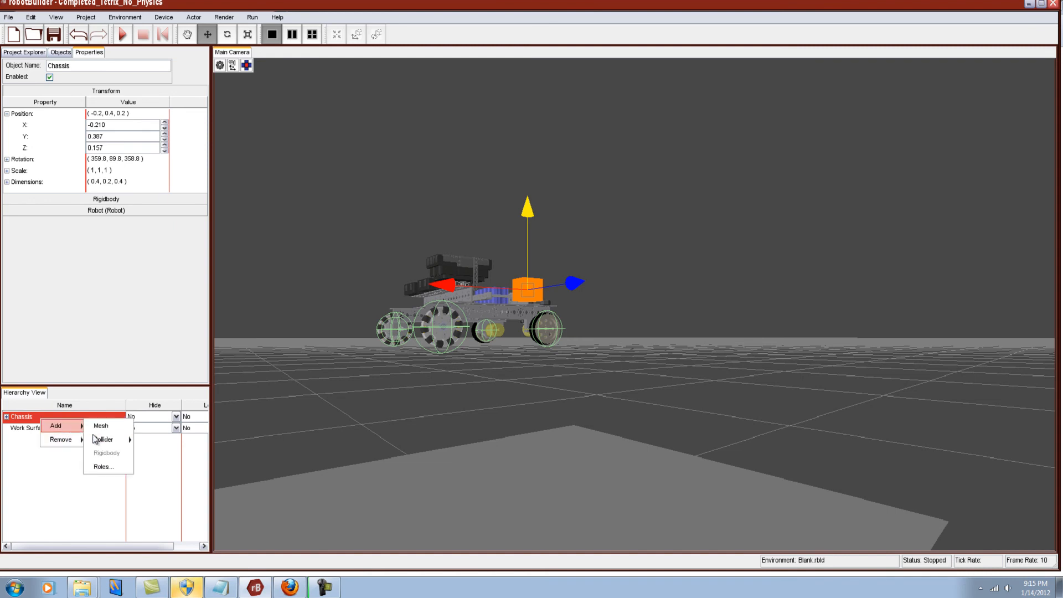
pyautogui.moveTo(104, 441)
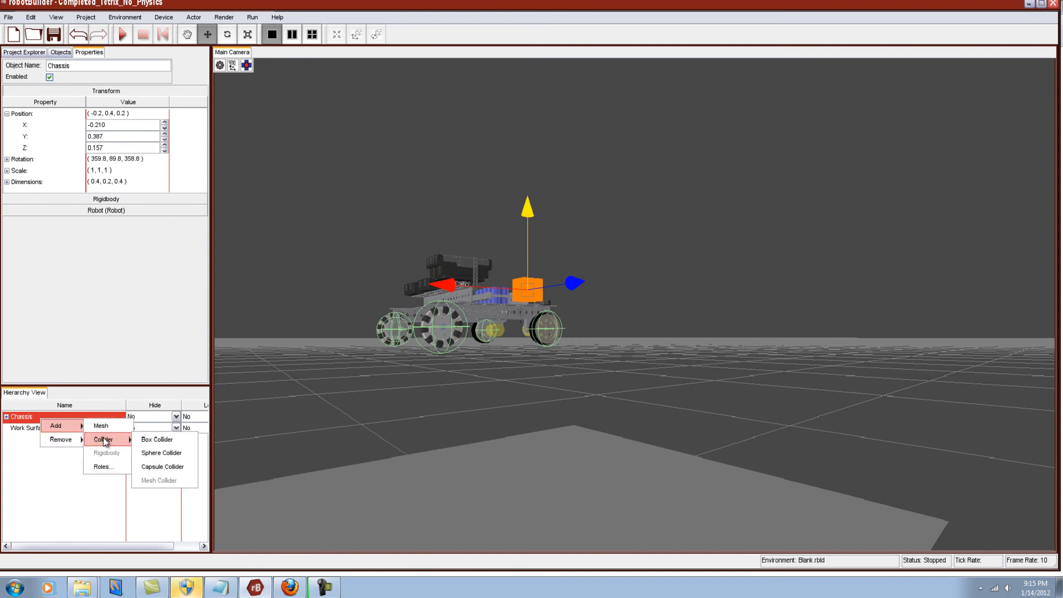
pyautogui.click(151, 440)
pyautogui.moveTo(382, 367); pyautogui.dragTo(369, 368, button='right')
pyautogui.scroll(-2, 369, 369)
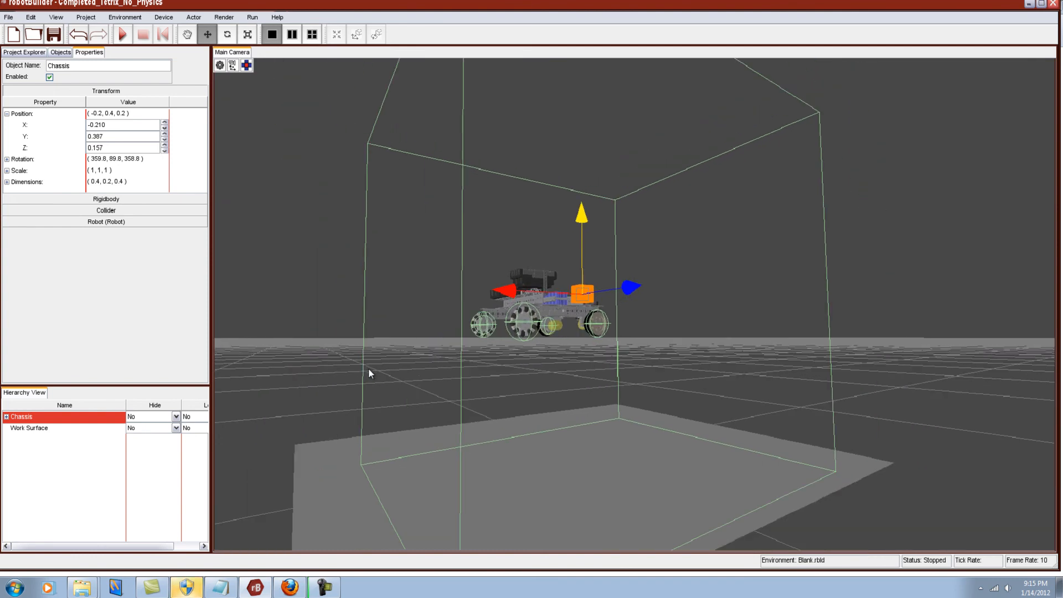
# - Set the X, Y and Z size of the Chassis Box Collider to 0.03
pyautogui.doubleClick(113, 125)
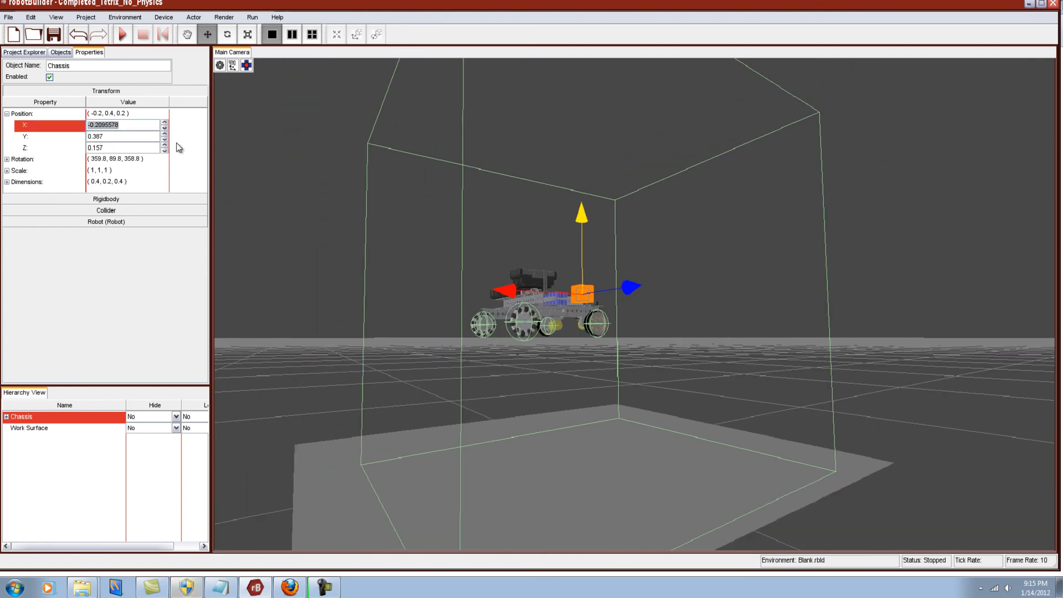
pyautogui.click(117, 211)
pyautogui.doubleClick(115, 256)
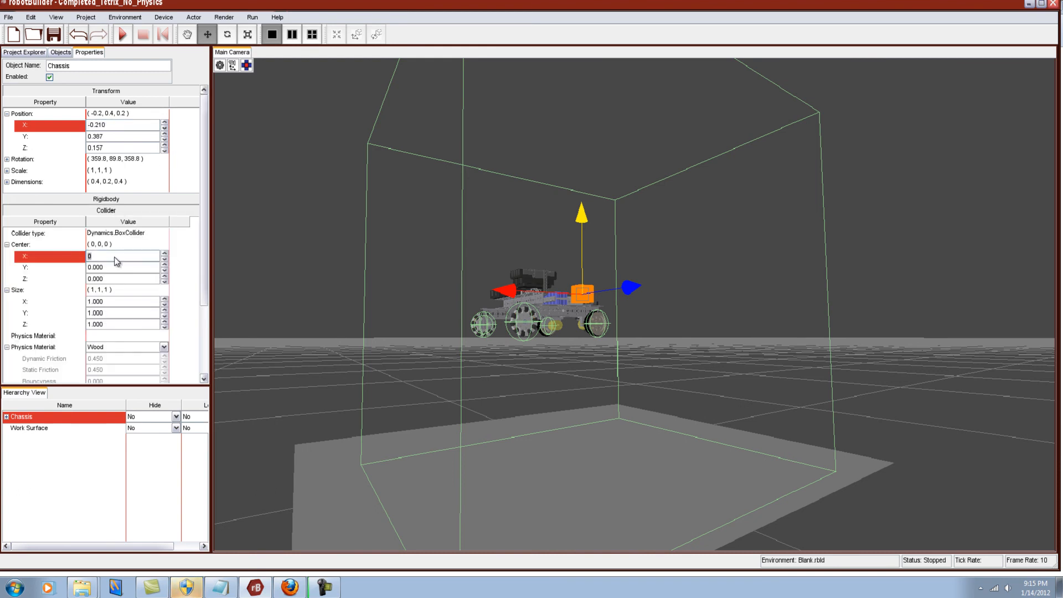
pyautogui.doubleClick(111, 302)
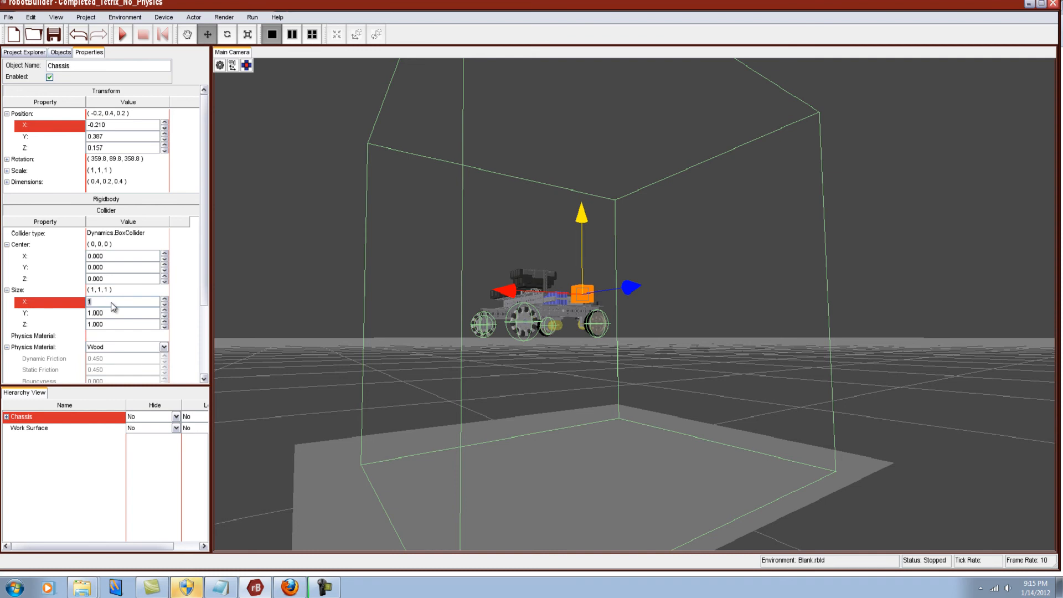
pyautogui.write('.03')
pyautogui.press('Return')
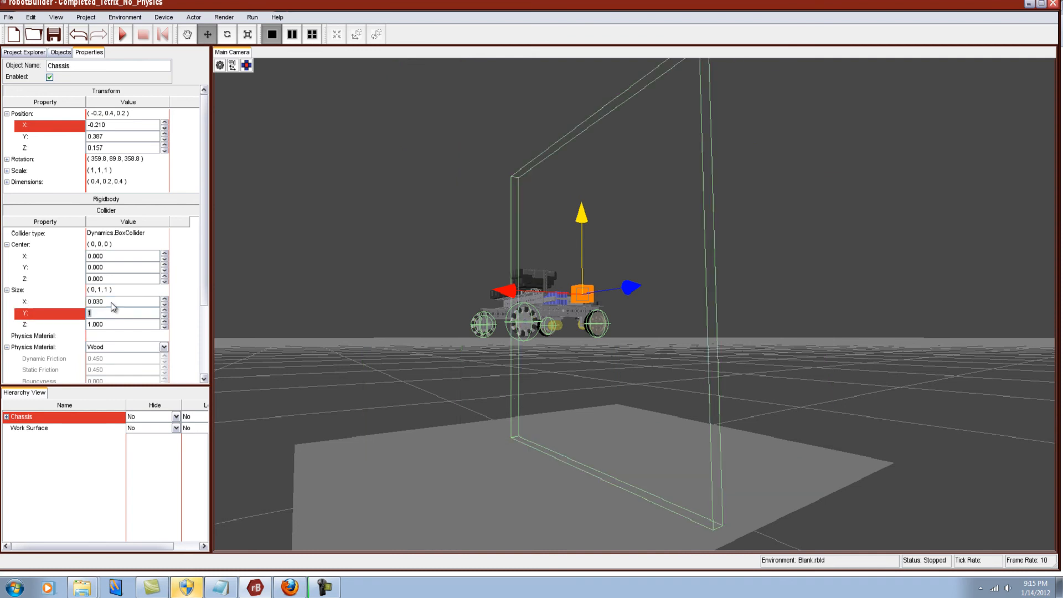
pyautogui.write('.03')
pyautogui.press('Return')
pyautogui.write('3')
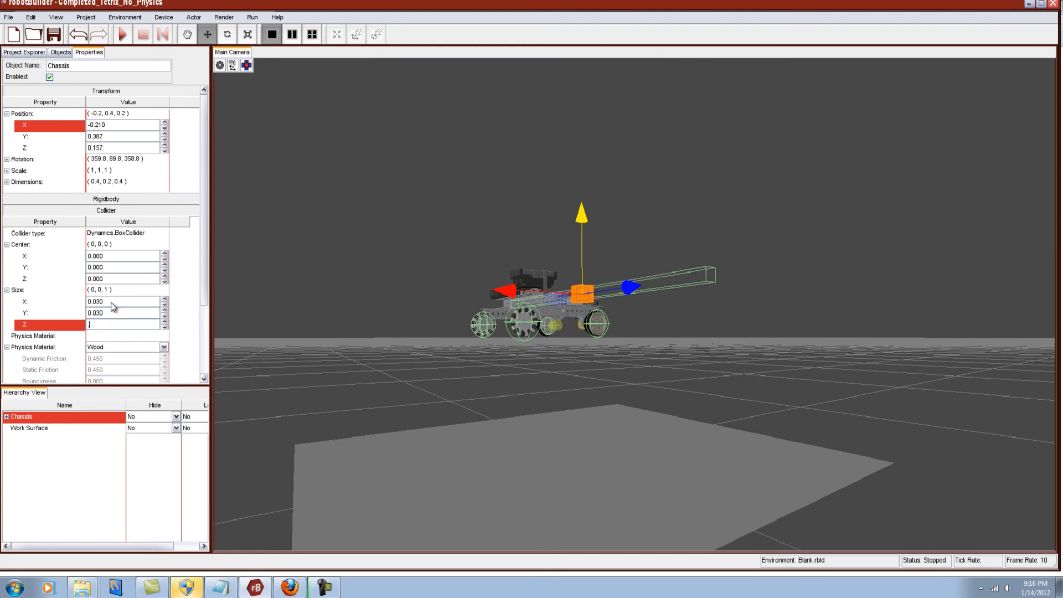
pyautogui.press('Return')
pyautogui.doubleClick(99, 326)
pyautogui.write('.03')
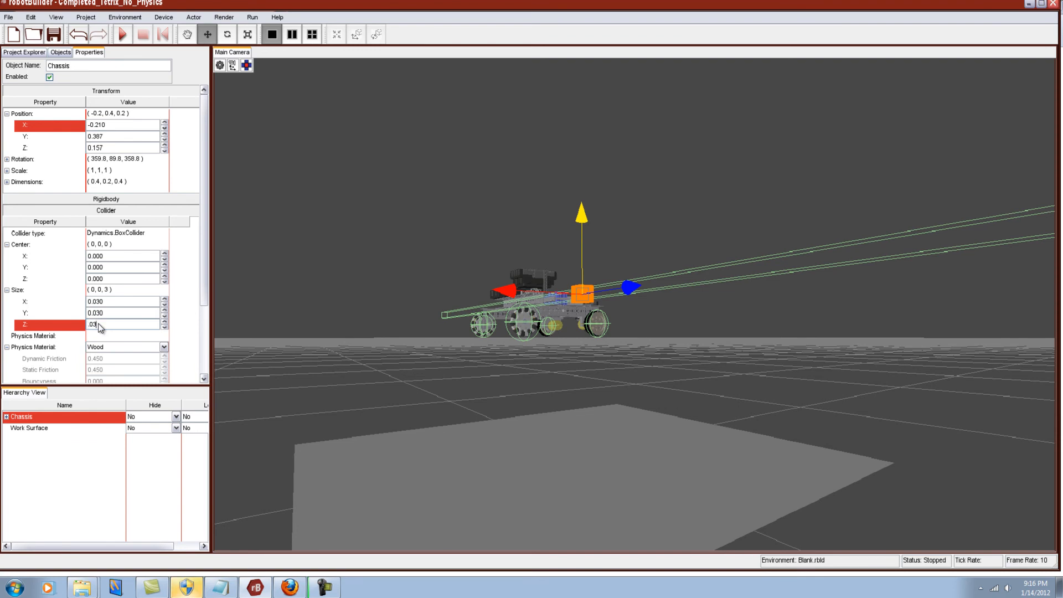
pyautogui.press('Return')
# - Set the X and Z size of the Chassis Box Collider to 0.4 and check its fit around the robot
pyautogui.doubleClick(106, 302)
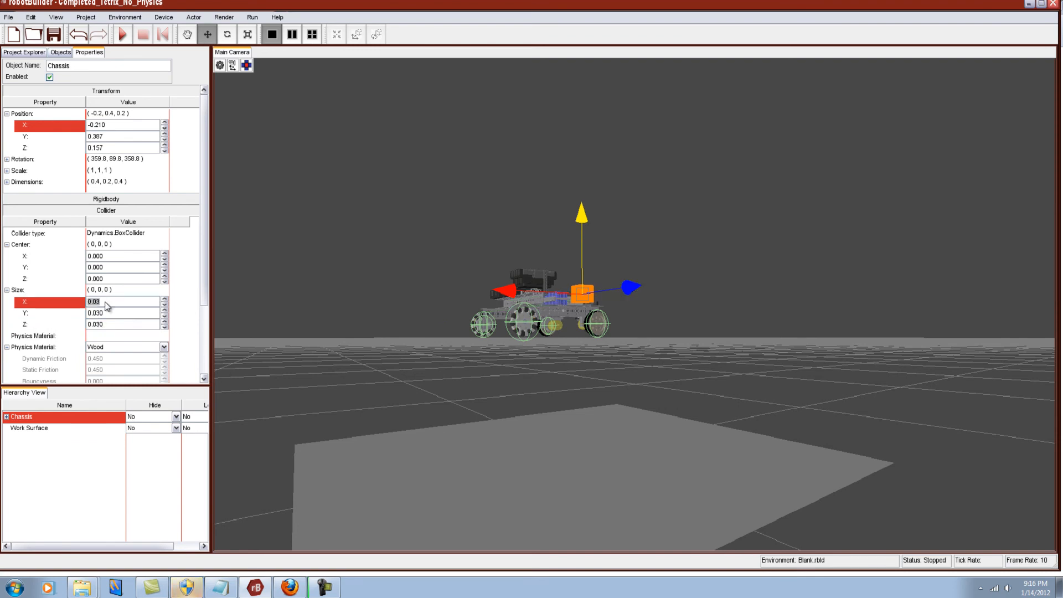
pyautogui.press('BackSpace')
pyautogui.write('.4')
pyautogui.press('Return')
pyautogui.doubleClick(108, 325)
pyautogui.write('.4')
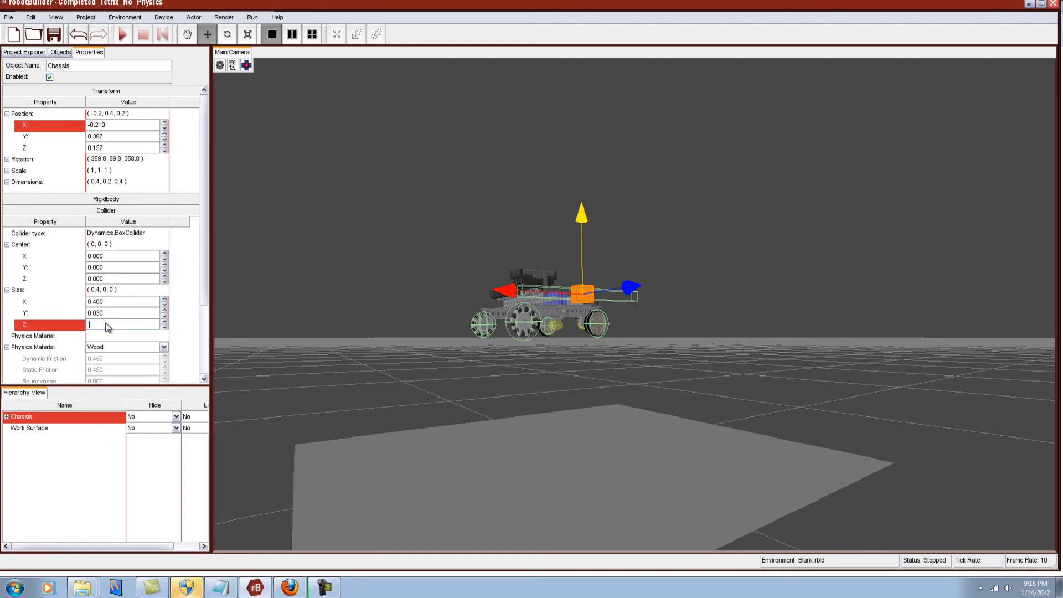
pyautogui.press('Return')
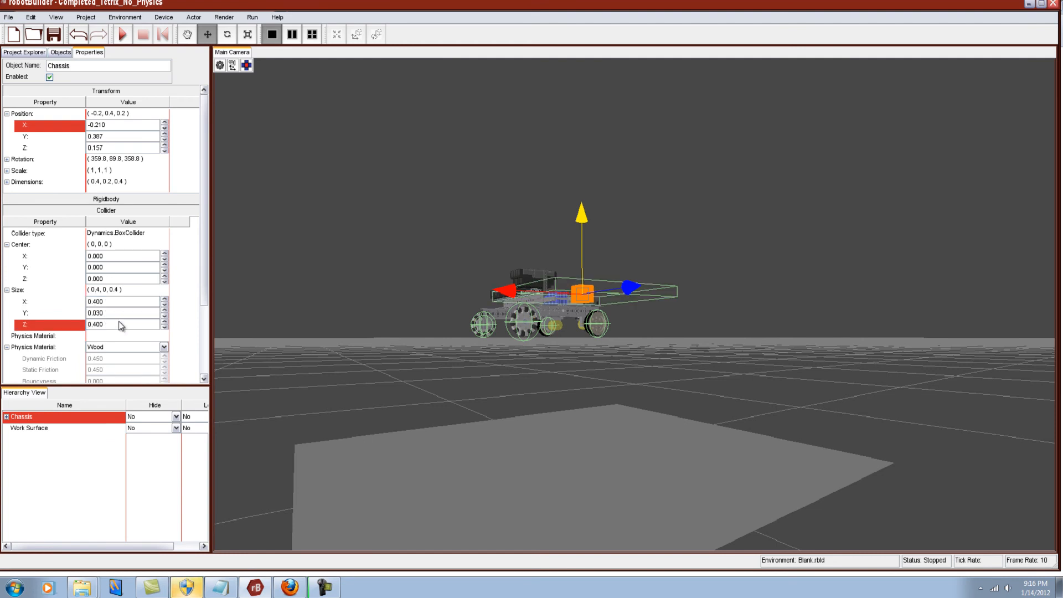
pyautogui.moveTo(617, 245); pyautogui.dragTo(630, 241, button='right')
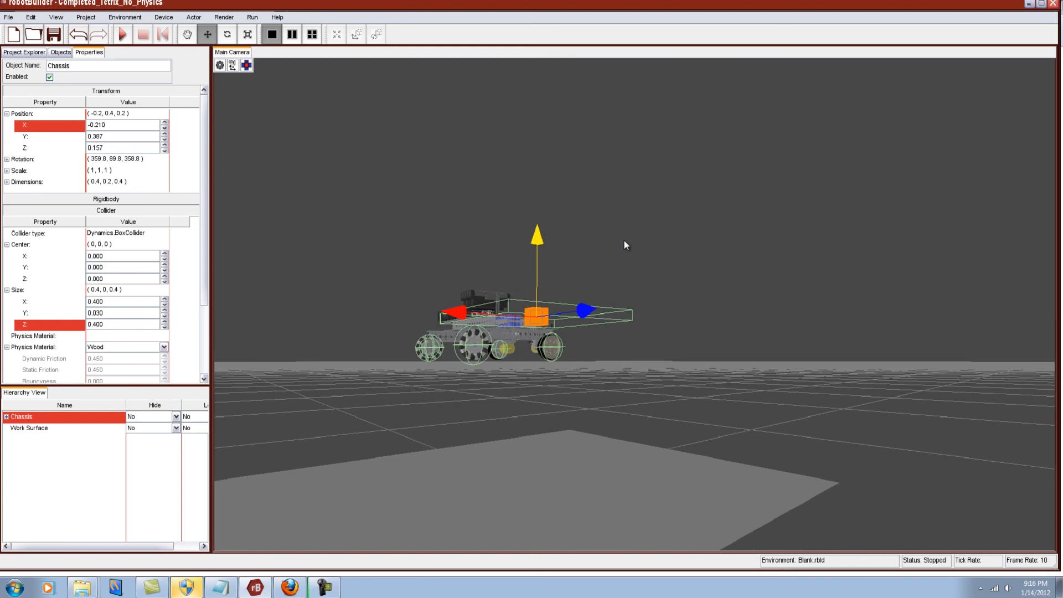
pyautogui.scroll(6, 620, 247)
pyautogui.moveTo(549, 259); pyautogui.dragTo(469, 279, button='right')
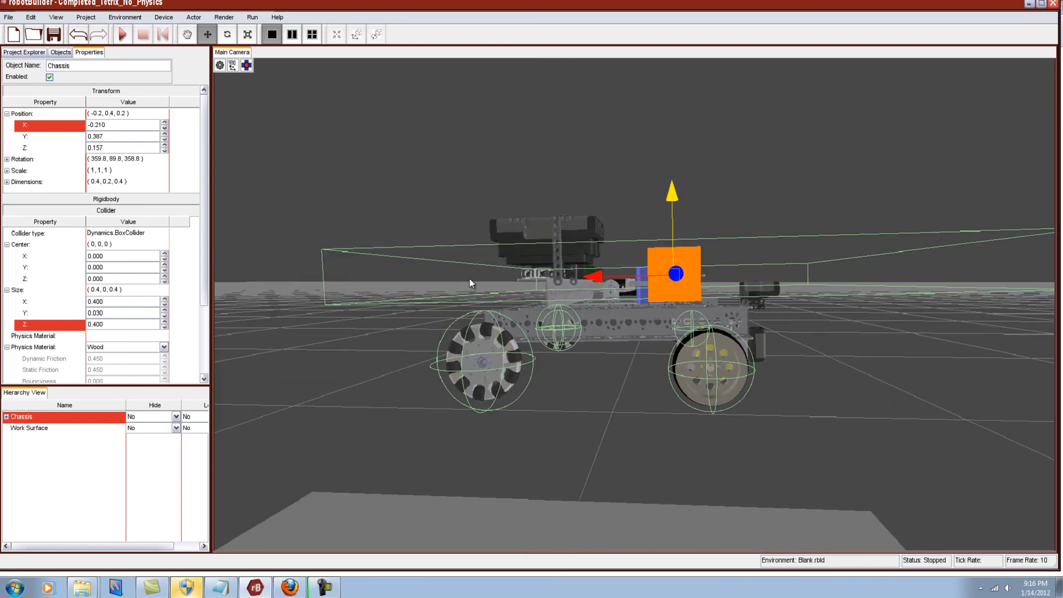
pyautogui.scroll(-5, 469, 279)
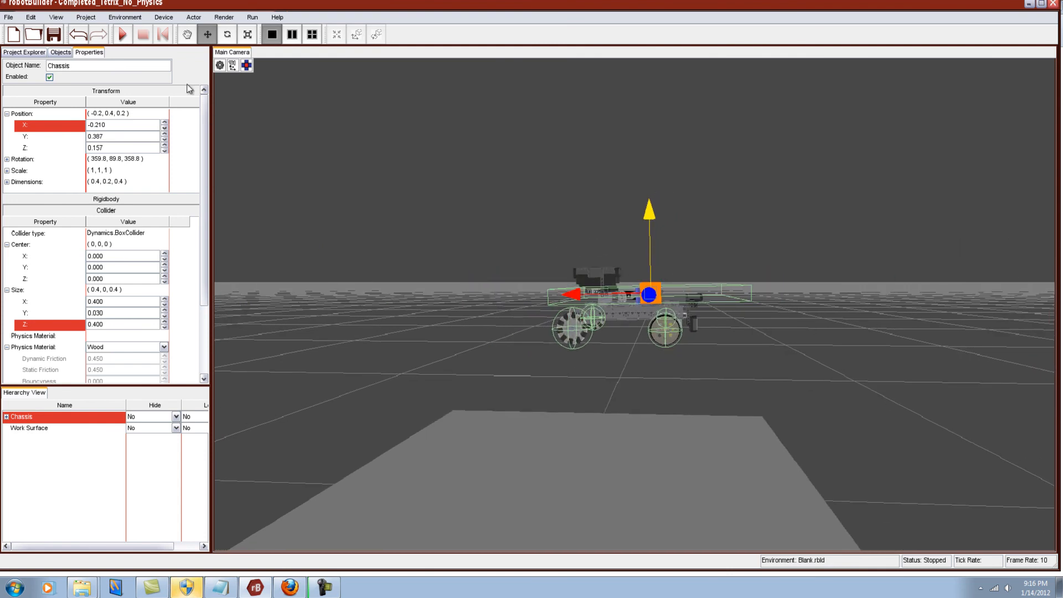
# - Run the simulation to see how the robot lands on the work surface, stop it, and reset the scene
pyautogui.click(122, 35)
pyautogui.moveTo(268, 97); pyautogui.dragTo(359, 201, button='right')
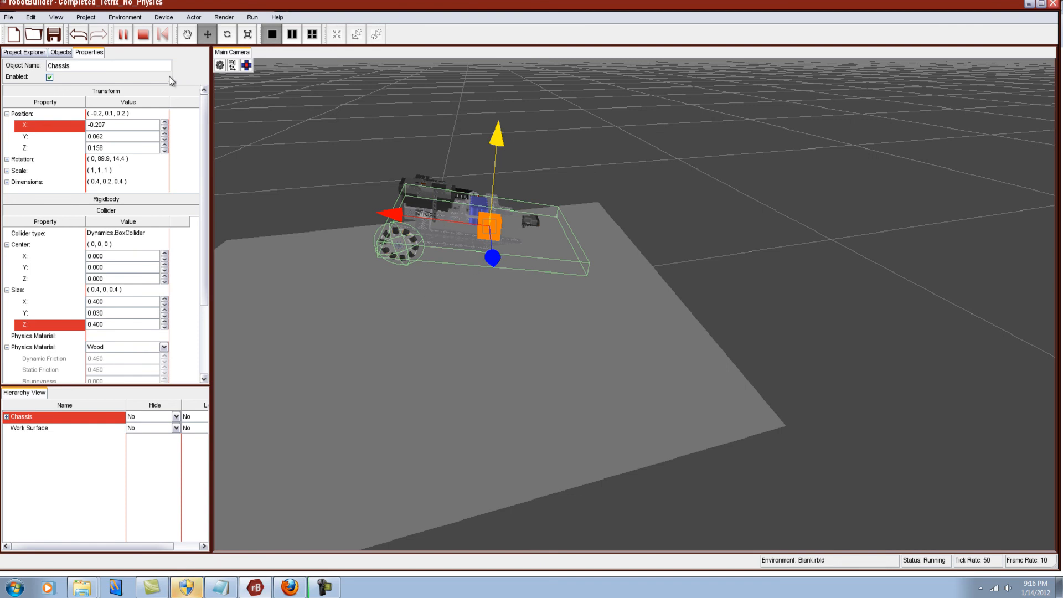
pyautogui.click(146, 37)
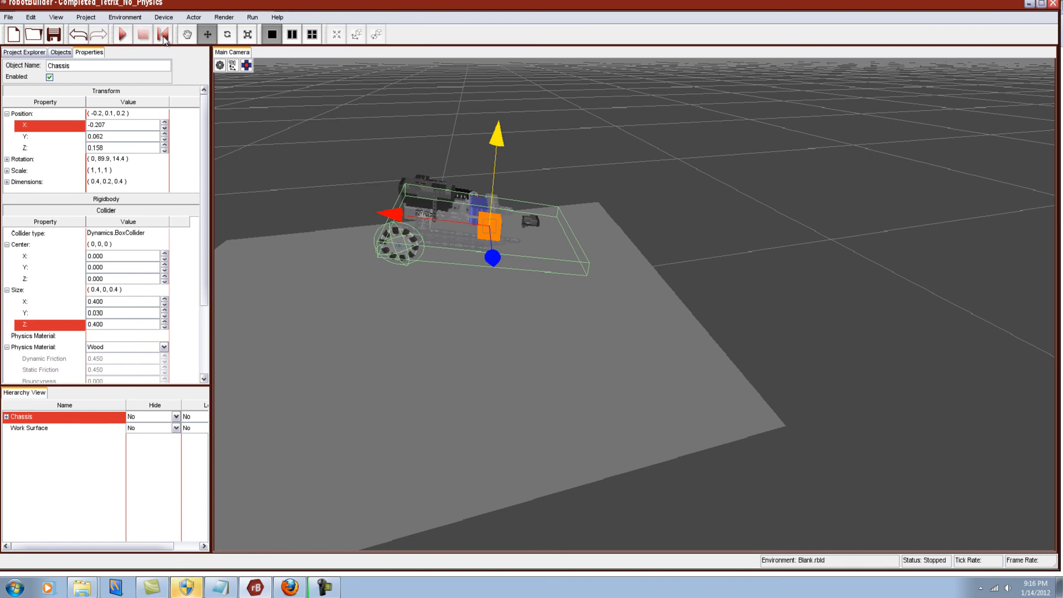
pyautogui.click(163, 36)
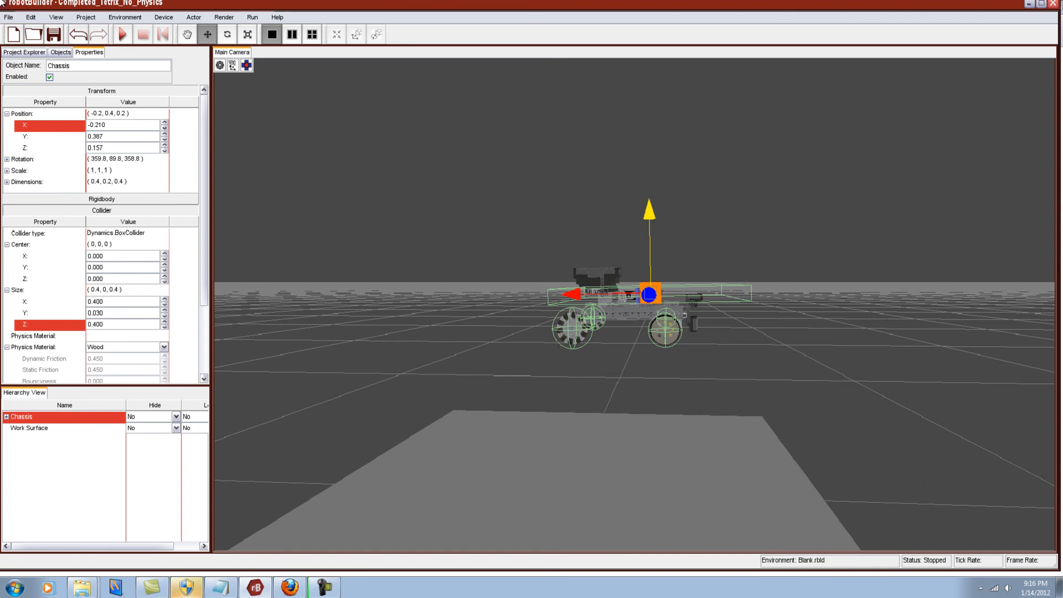
# - Show the Constraint View and move its window aside in the main camera area
pyautogui.click(57, 17)
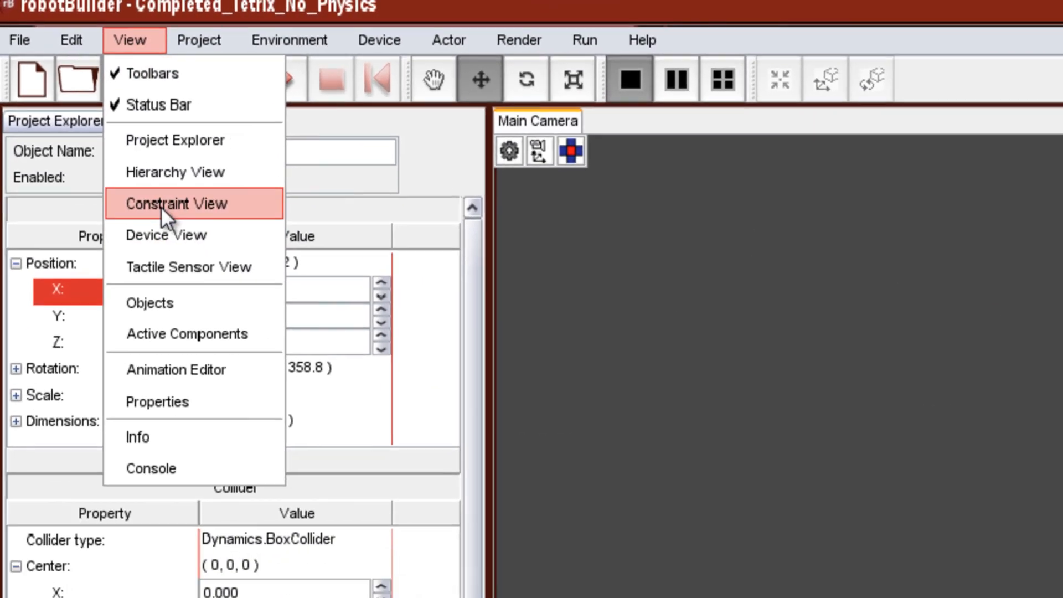
pyautogui.click(193, 223)
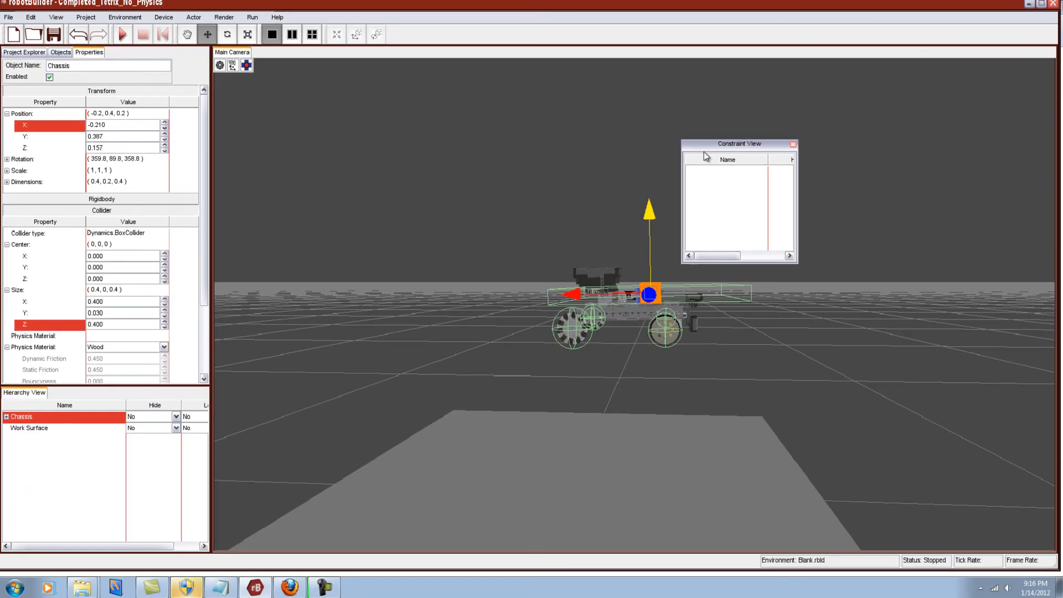
pyautogui.moveTo(858, 179); pyautogui.dragTo(963, 187)
pyautogui.moveTo(790, 154); pyautogui.dragTo(856, 170)
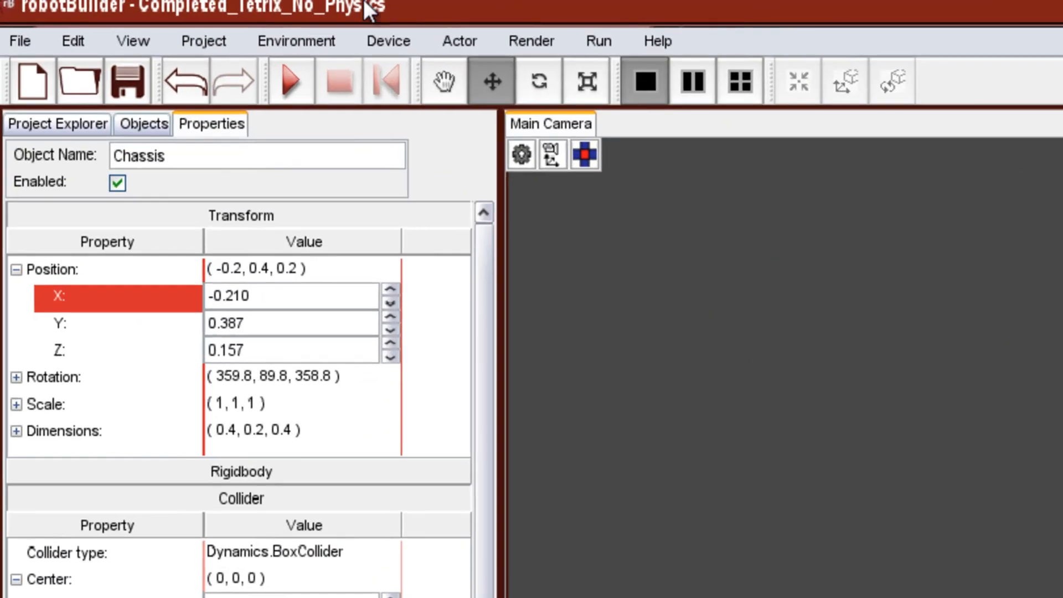
# - Add a FixedConstraint with Chassis as the main body and the first omni wheel assembly as the secondary body
pyautogui.click(328, 45)
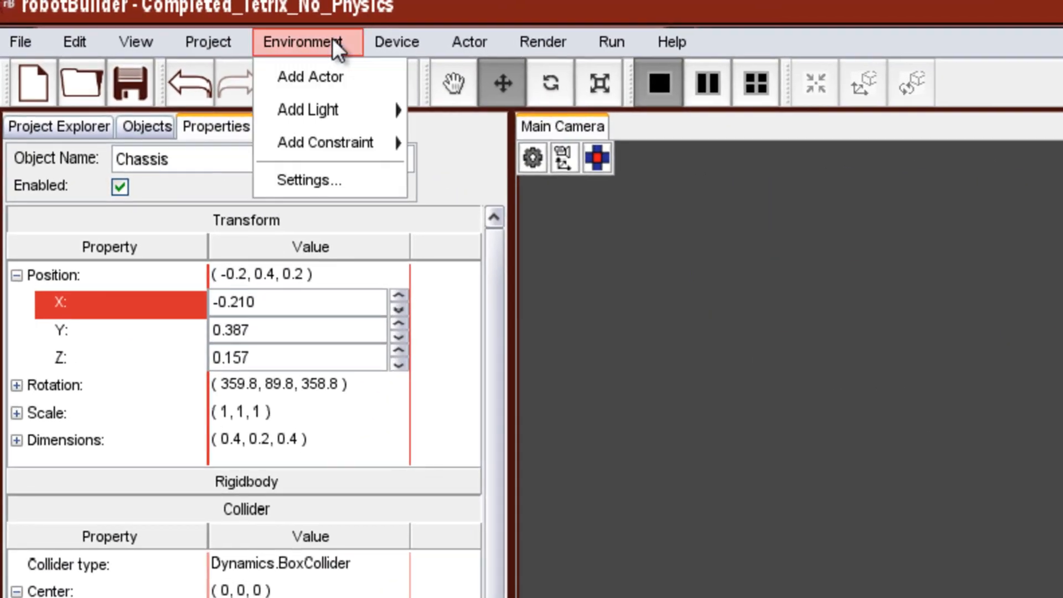
pyautogui.moveTo(345, 138)
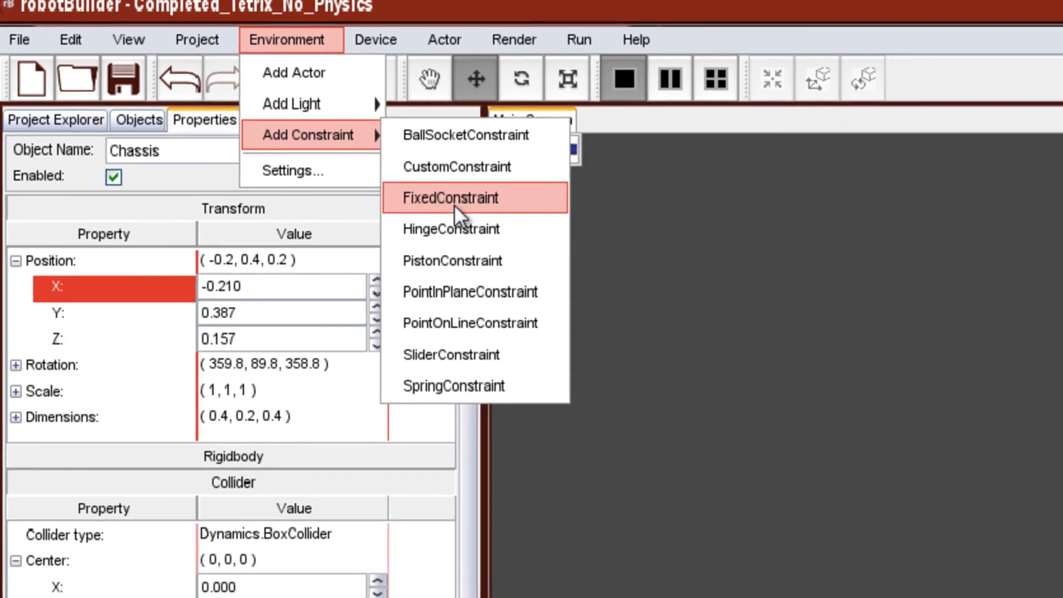
pyautogui.click(480, 213)
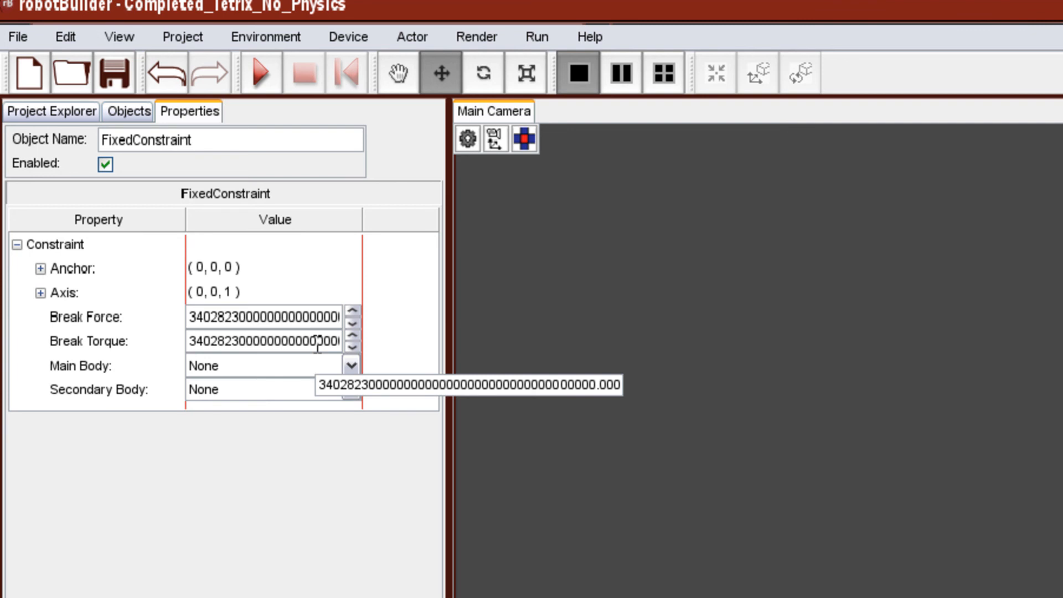
pyautogui.click(352, 368)
pyautogui.click(280, 419)
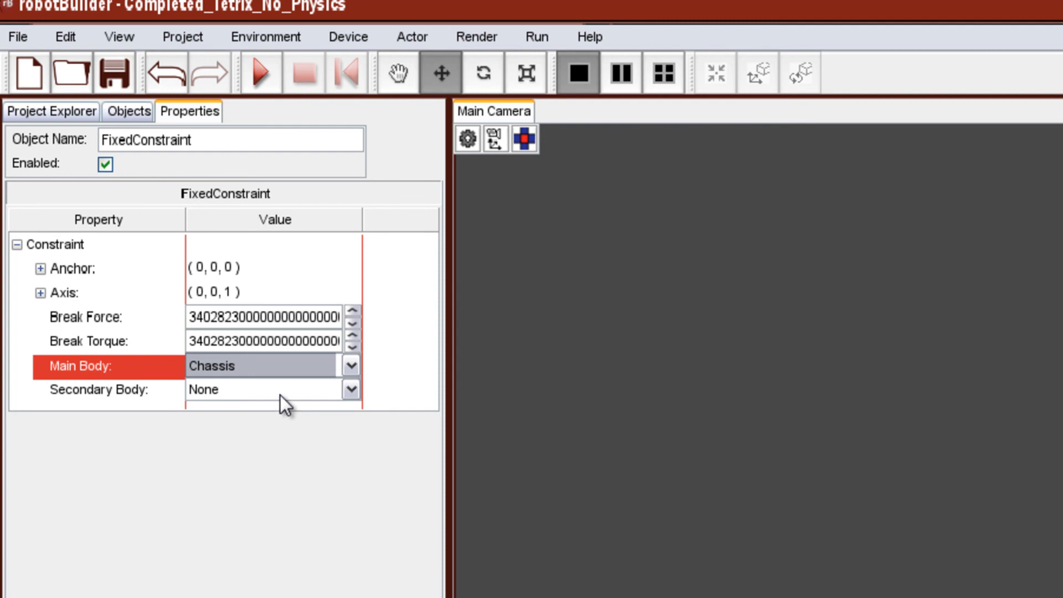
pyautogui.click(220, 395)
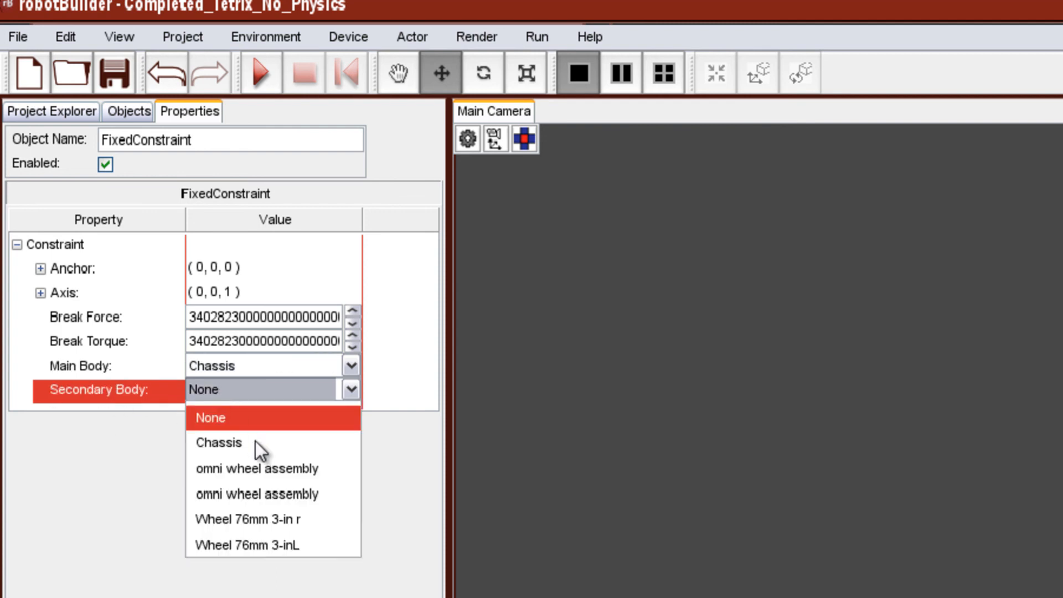
pyautogui.click(258, 477)
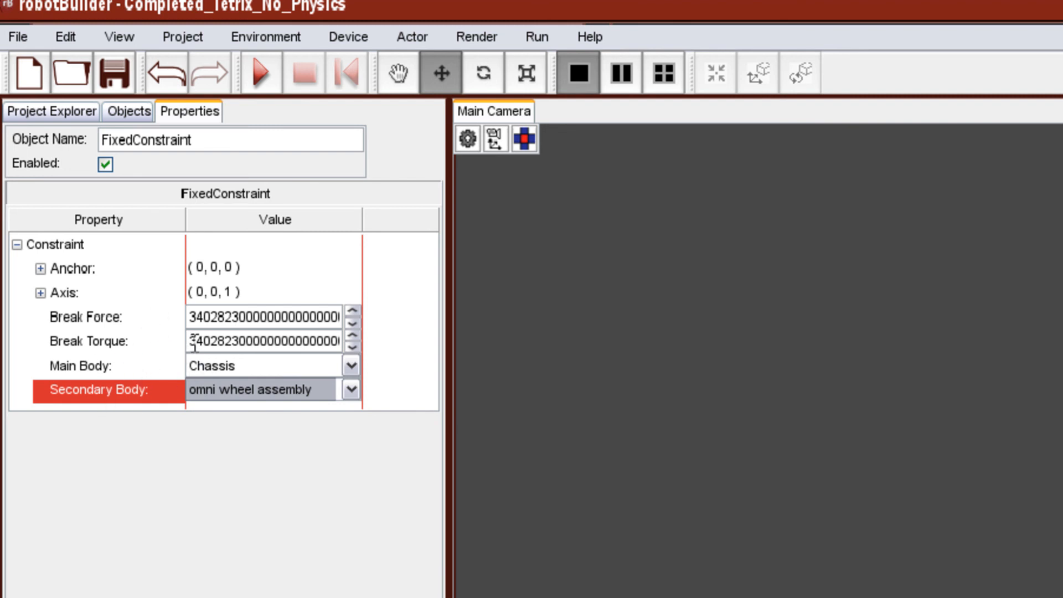
# - Examine the FixedConstraint's break torque, break force and axis values
pyautogui.click(192, 342)
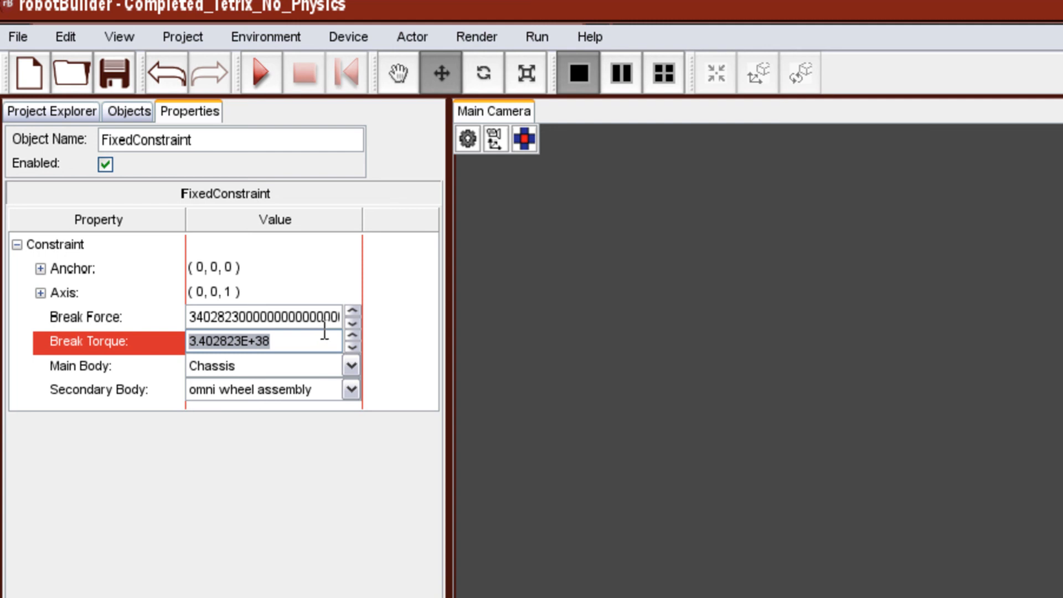
pyautogui.click(279, 318)
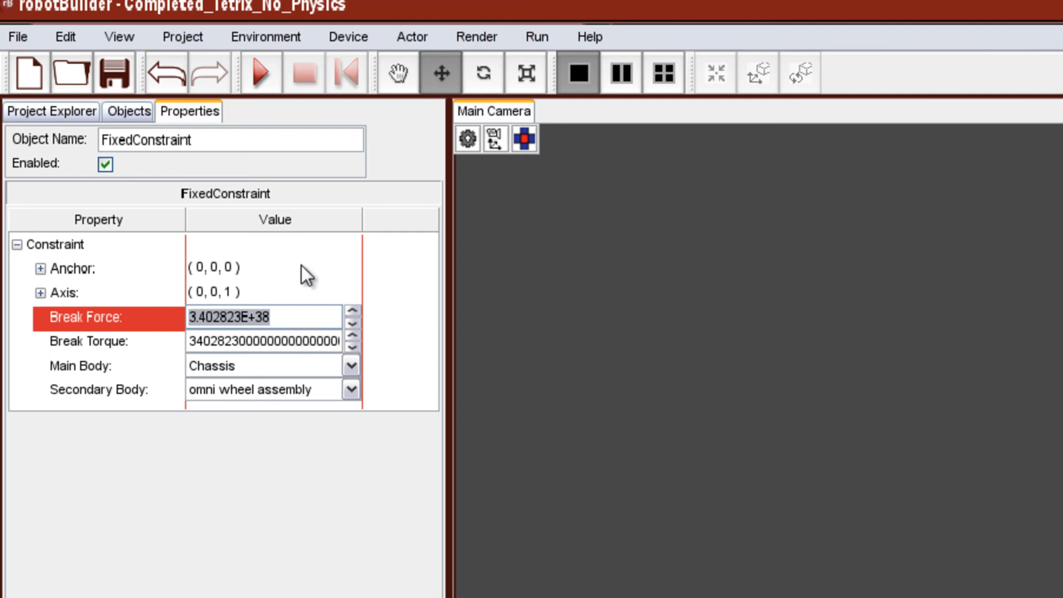
pyautogui.click(40, 293)
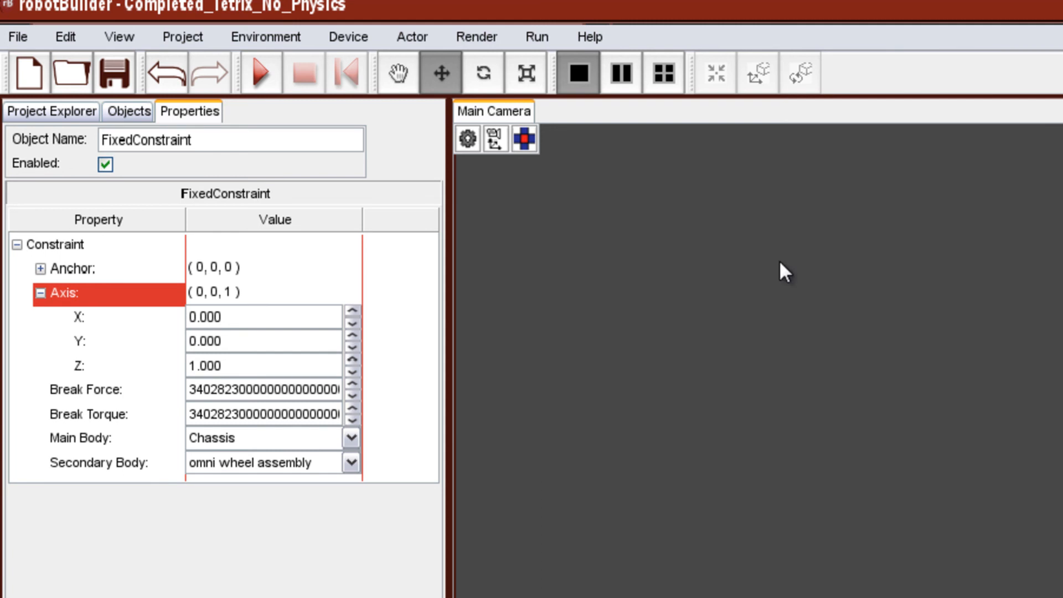
# - Add two more FixedConstraints to the environment without assigning bodies
pyautogui.click(349, 37)
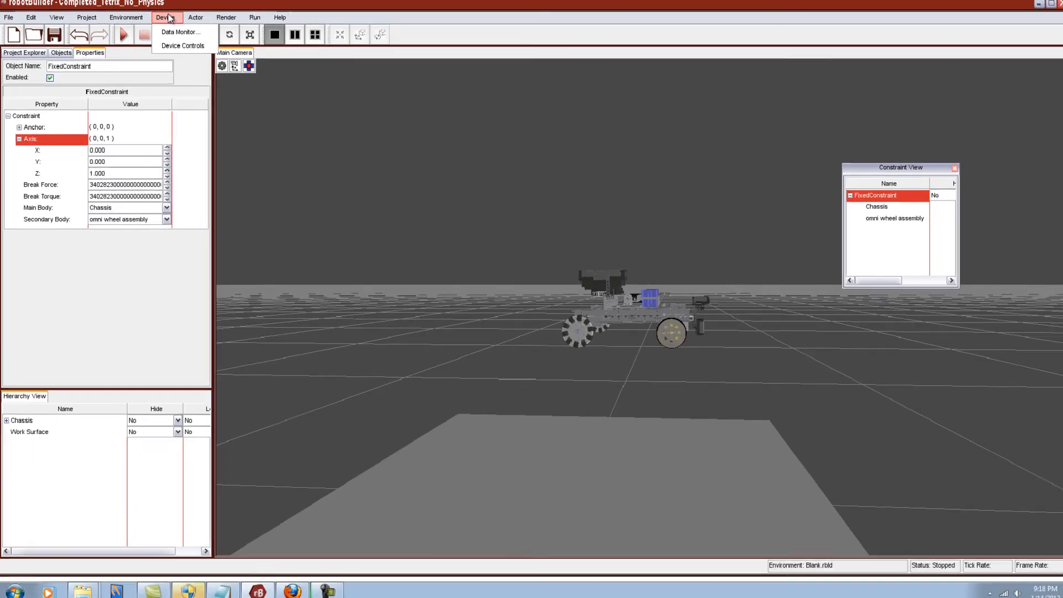
pyautogui.click(127, 17)
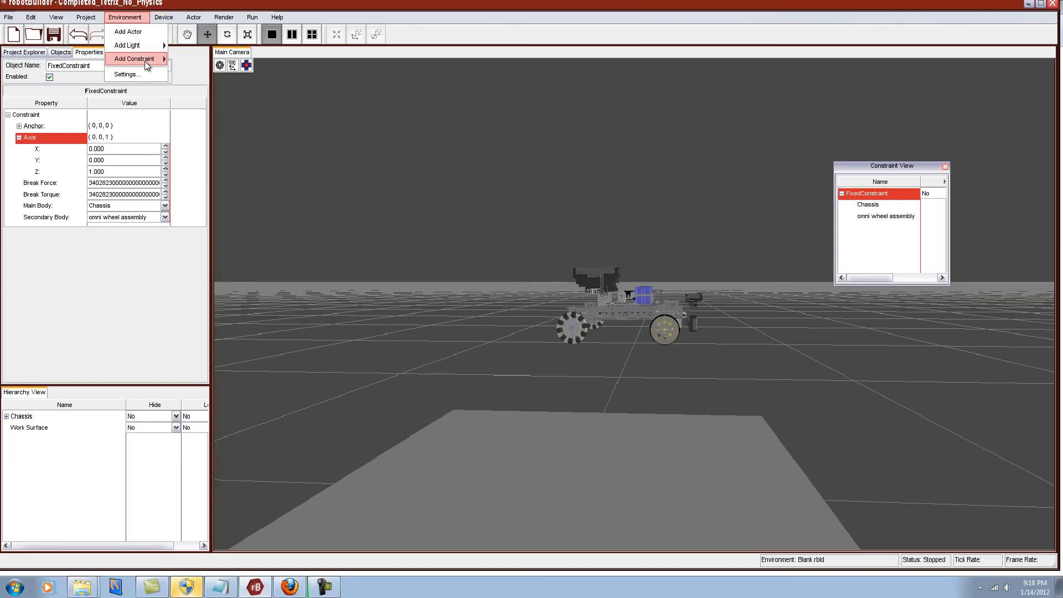
pyautogui.moveTo(144, 60)
pyautogui.click(194, 87)
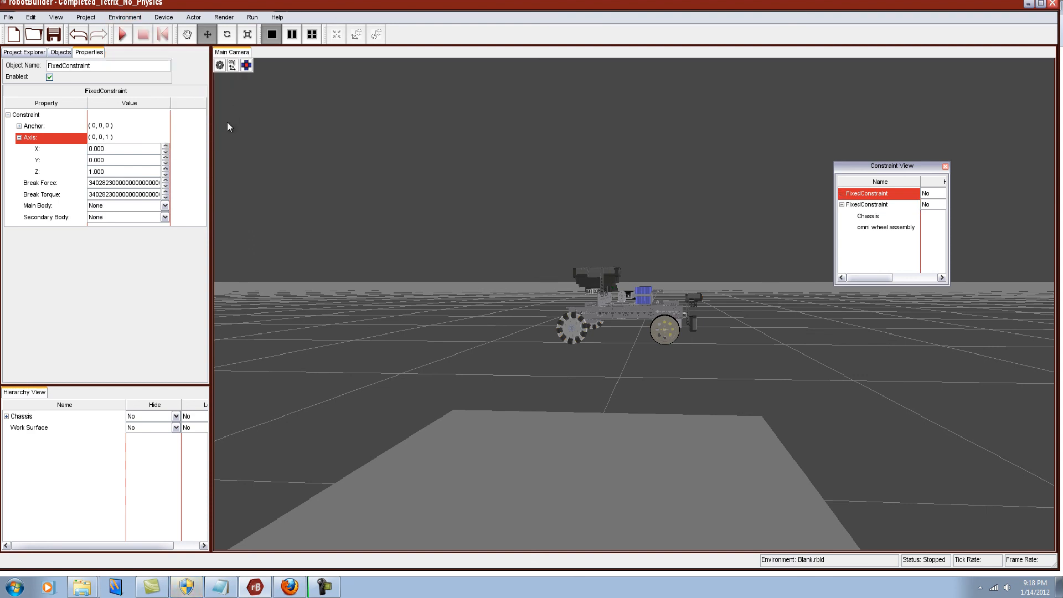
pyautogui.click(127, 17)
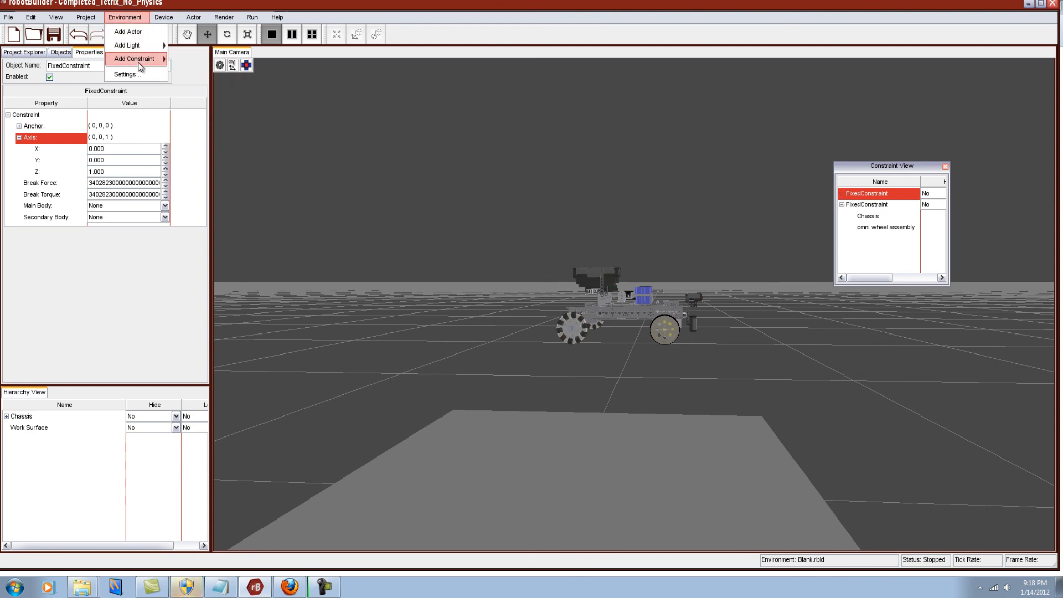
pyautogui.moveTo(140, 60)
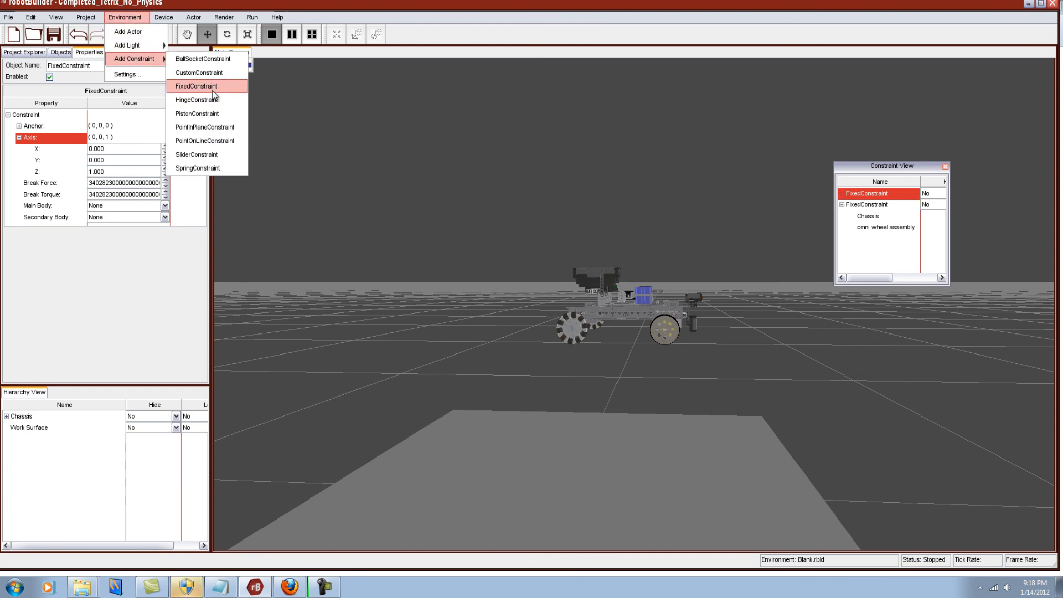
pyautogui.click(196, 87)
# - Add another FixedConstraint with Chassis as the main body and the second omni wheel assembly as the secondary body
pyautogui.click(127, 18)
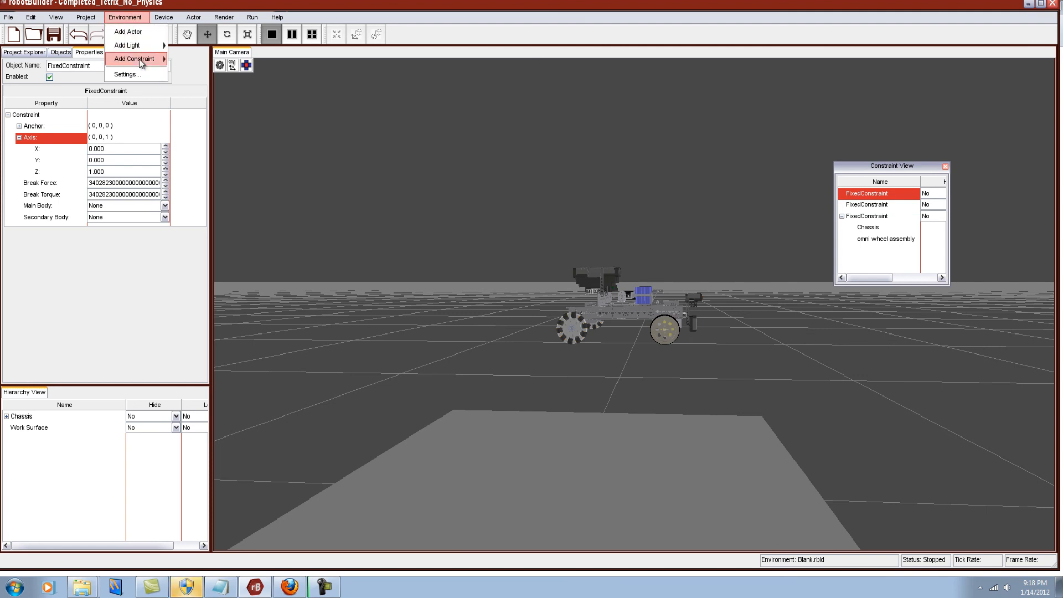
pyautogui.moveTo(141, 58)
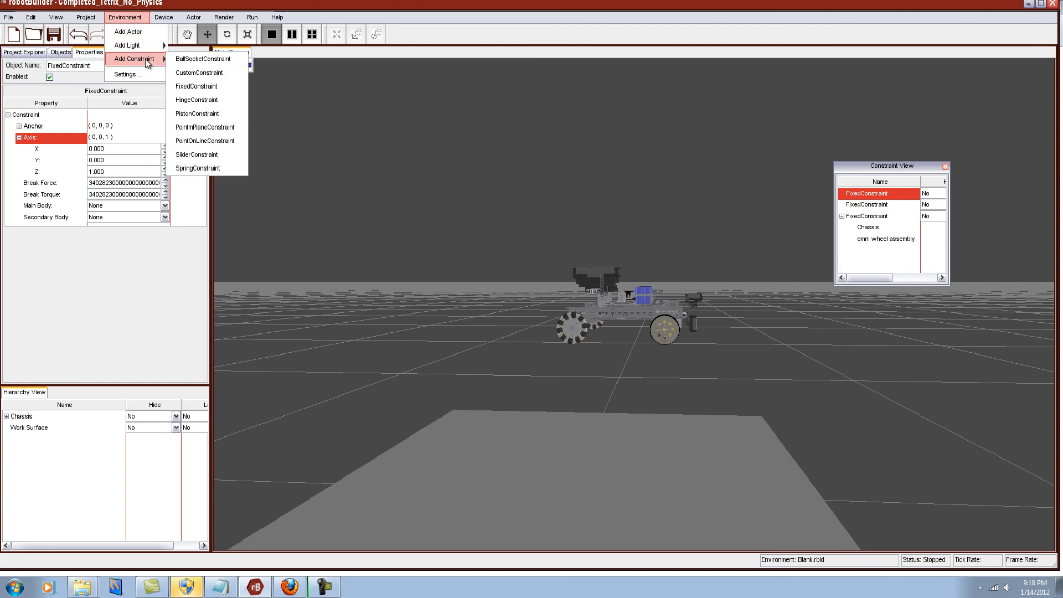
pyautogui.click(219, 87)
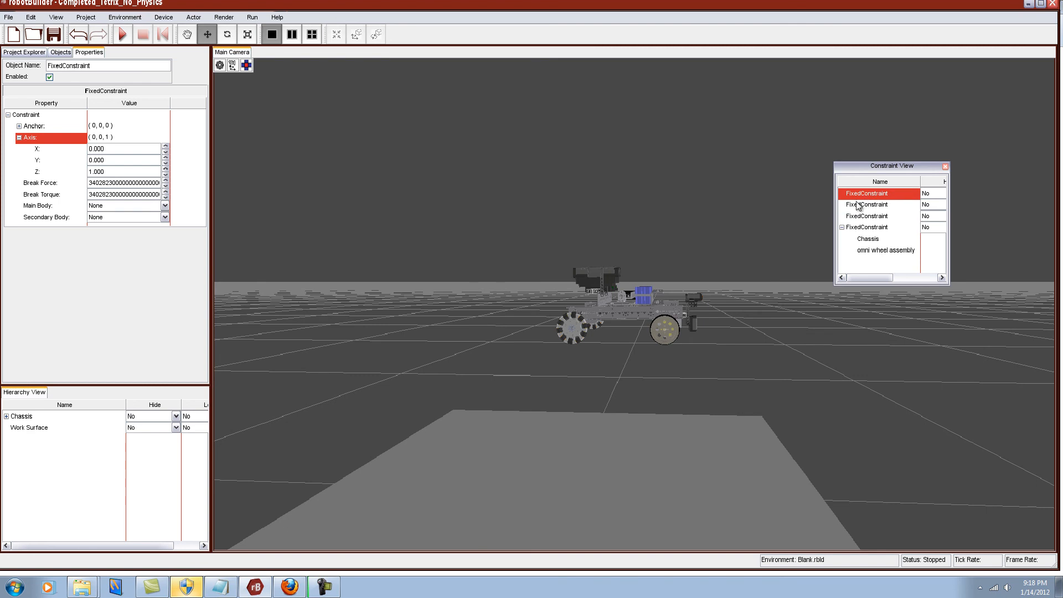
pyautogui.click(20, 137)
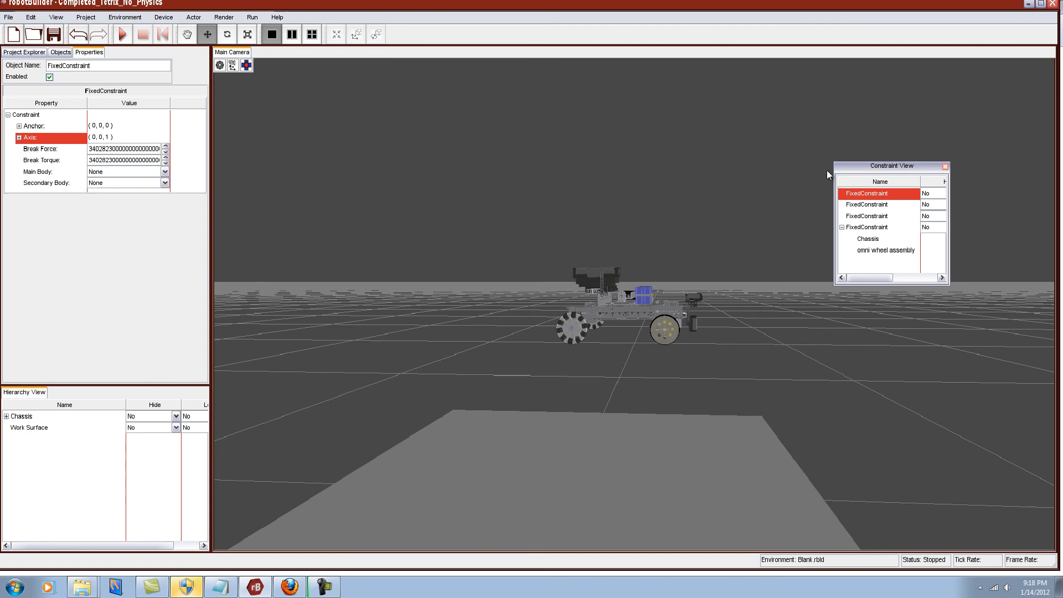
pyautogui.click(165, 173)
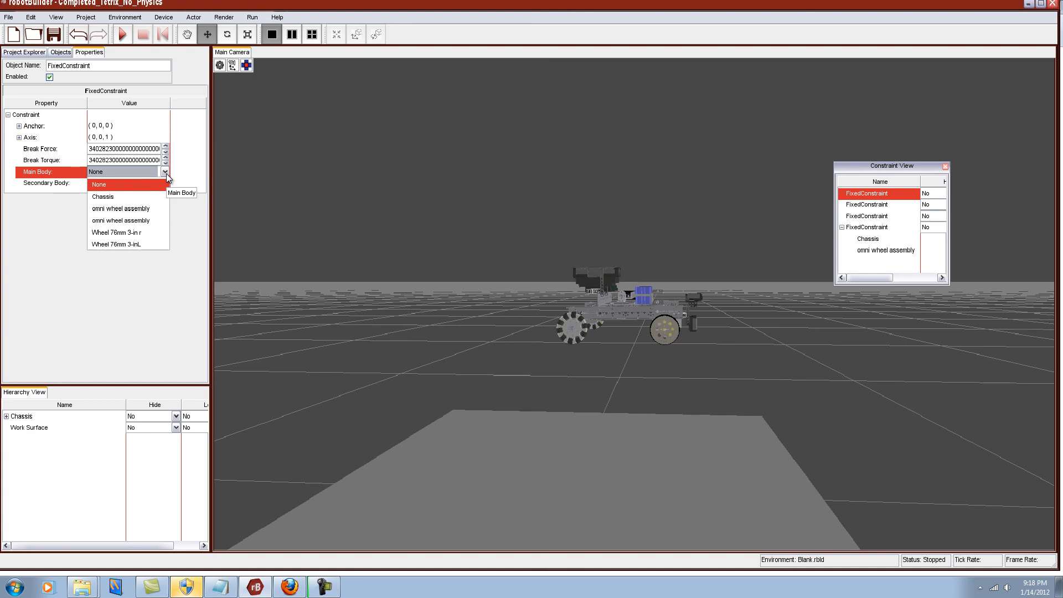
pyautogui.click(139, 197)
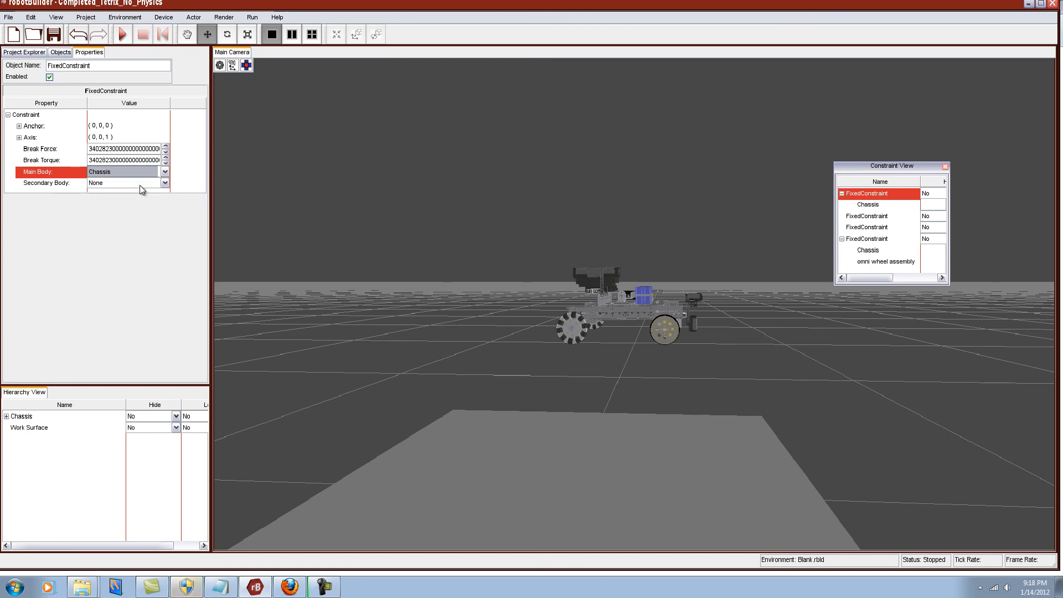
pyautogui.click(140, 185)
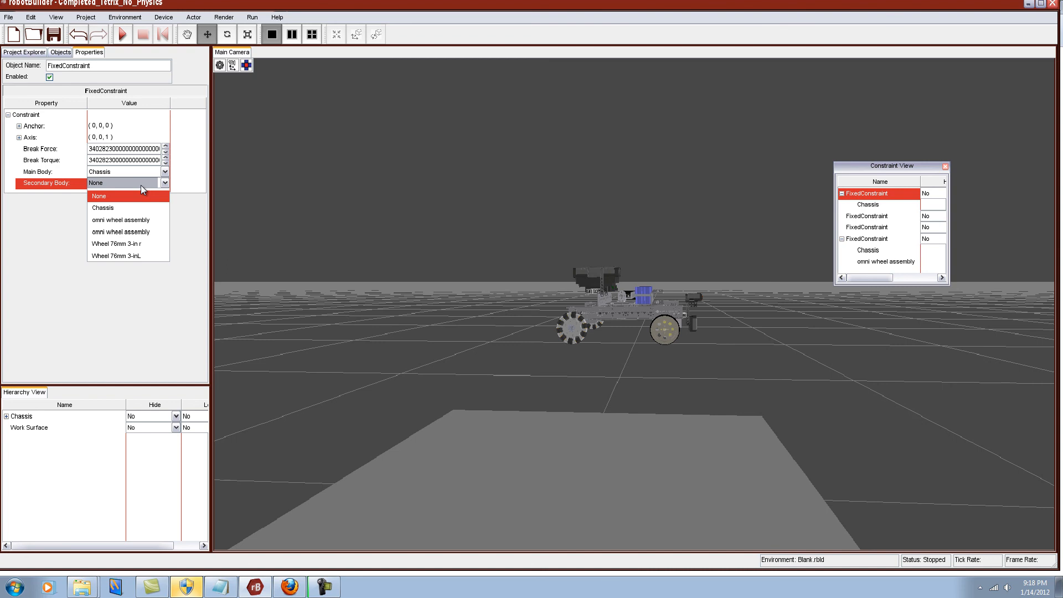
pyautogui.click(133, 233)
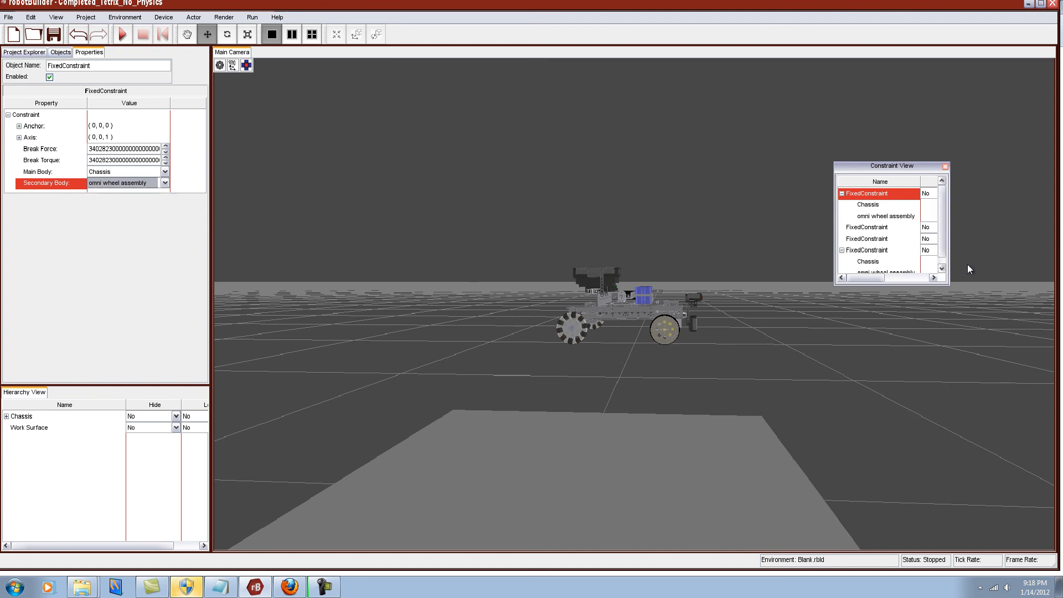
pyautogui.click(842, 194)
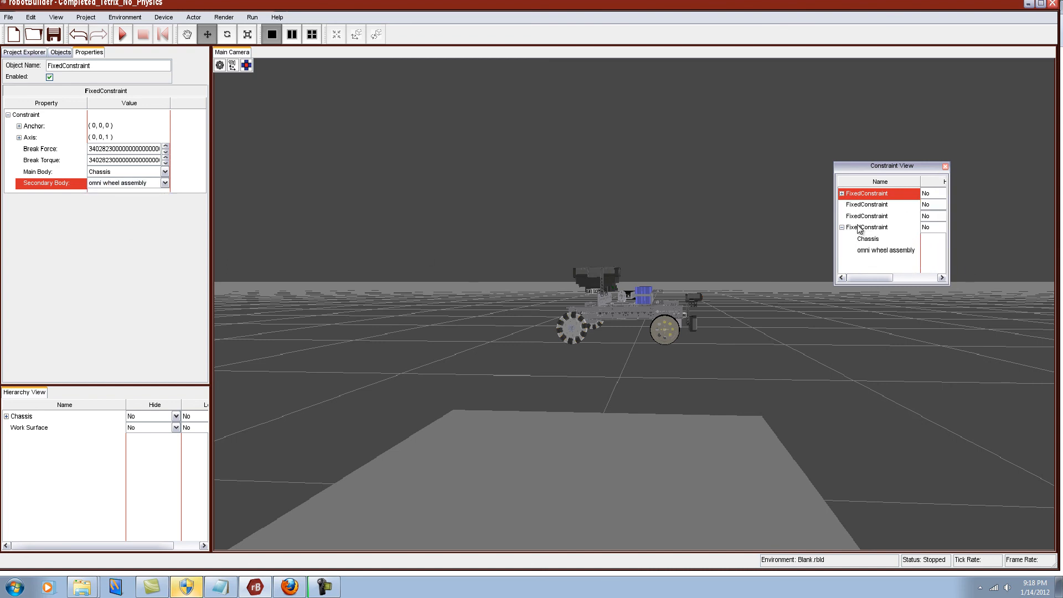
# - Delete the two FixedConstraints that have no bodies assigned and collapse the remaining constraint entry
pyautogui.rightClick(861, 209)
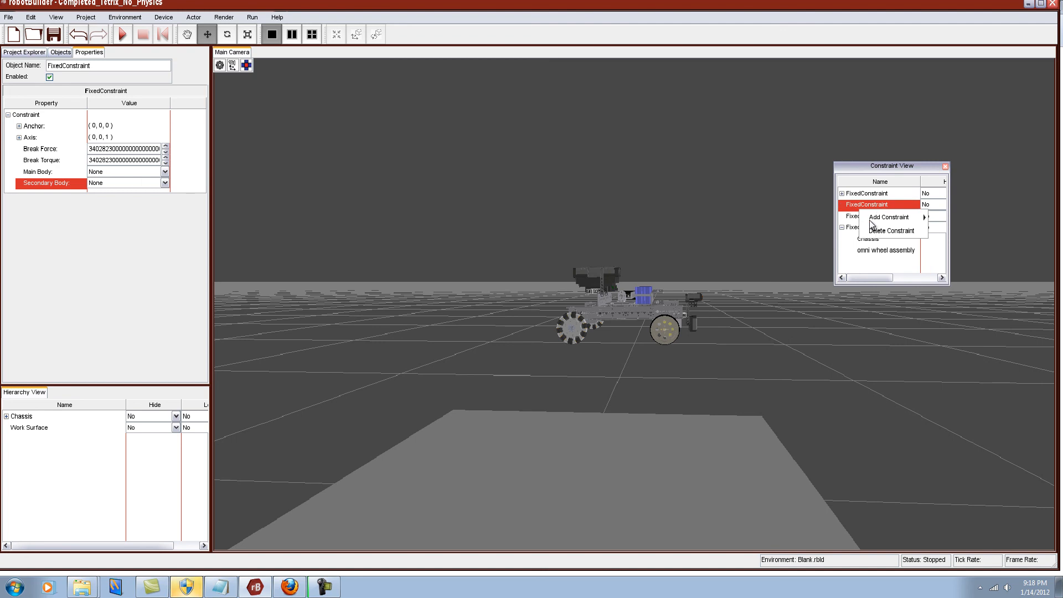
pyautogui.click(882, 231)
pyautogui.click(873, 215)
pyautogui.rightClick(871, 205)
pyautogui.click(884, 227)
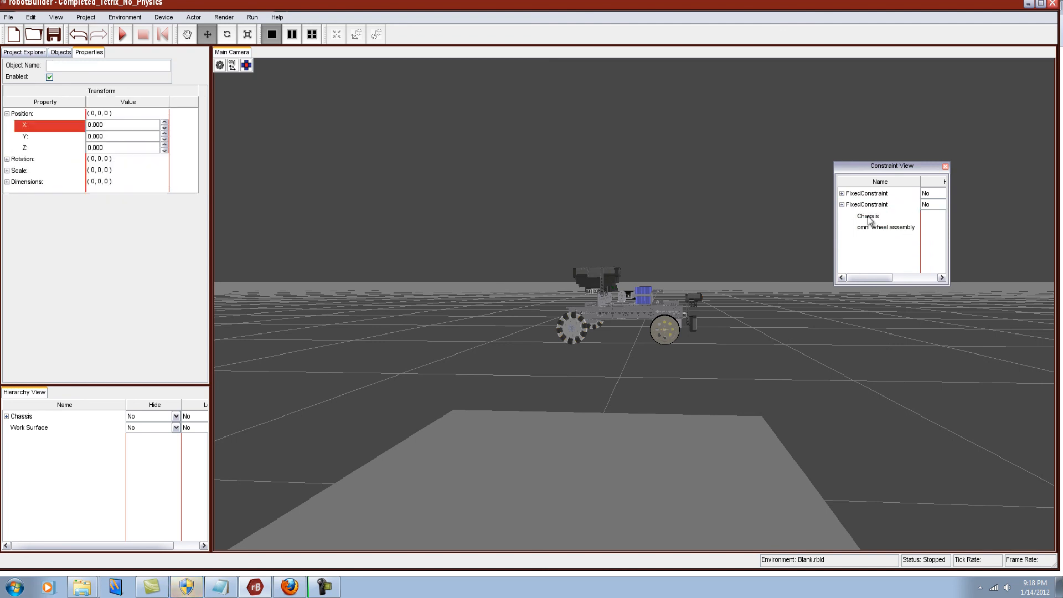
pyautogui.click(843, 205)
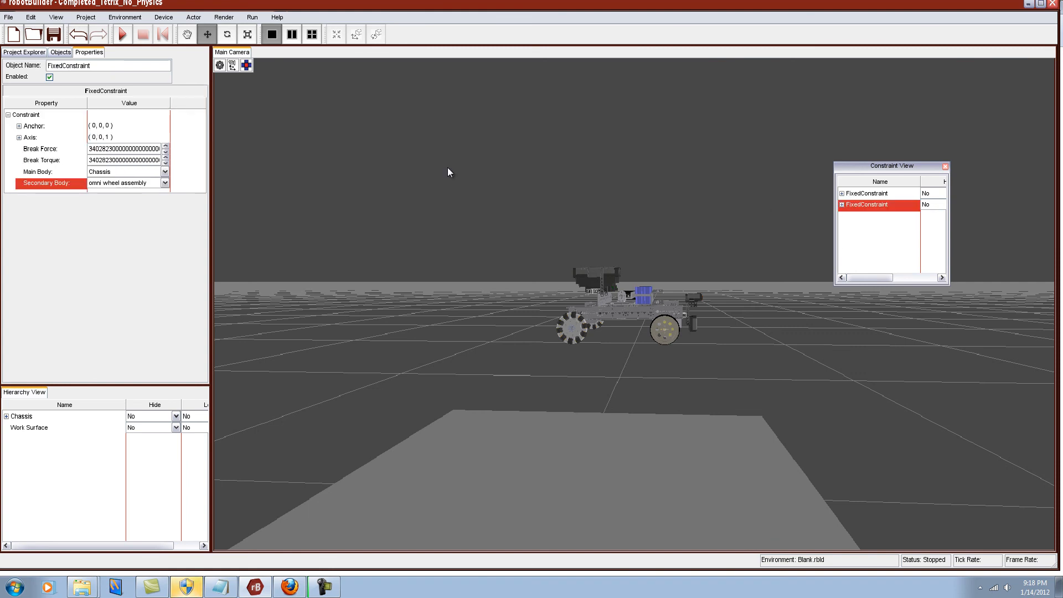
# - Add two FixedConstraints to the environment for the two 76mm wheels
pyautogui.click(125, 17)
pyautogui.moveTo(137, 61)
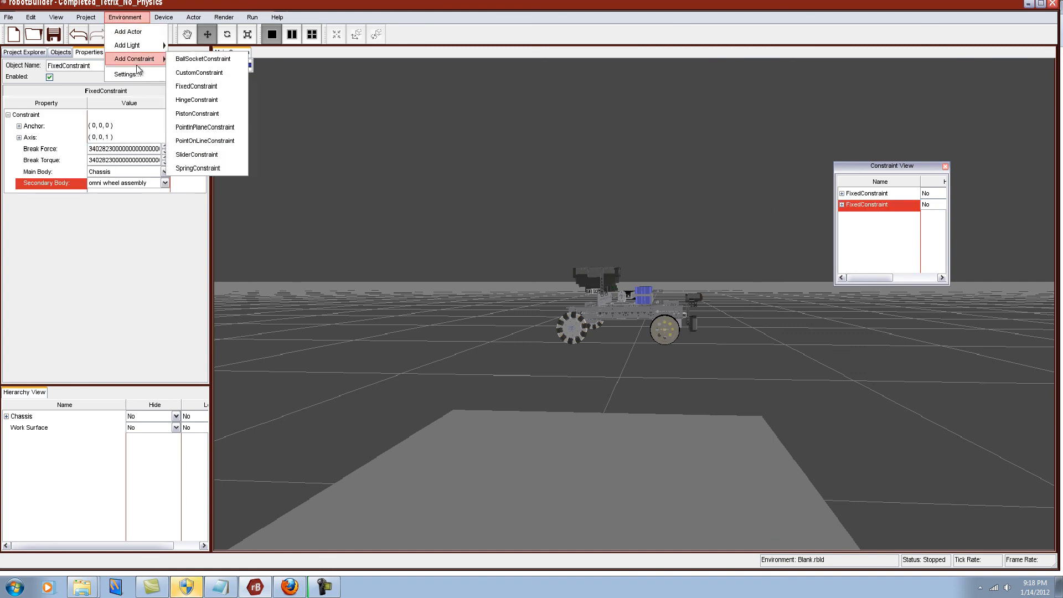
pyautogui.click(212, 87)
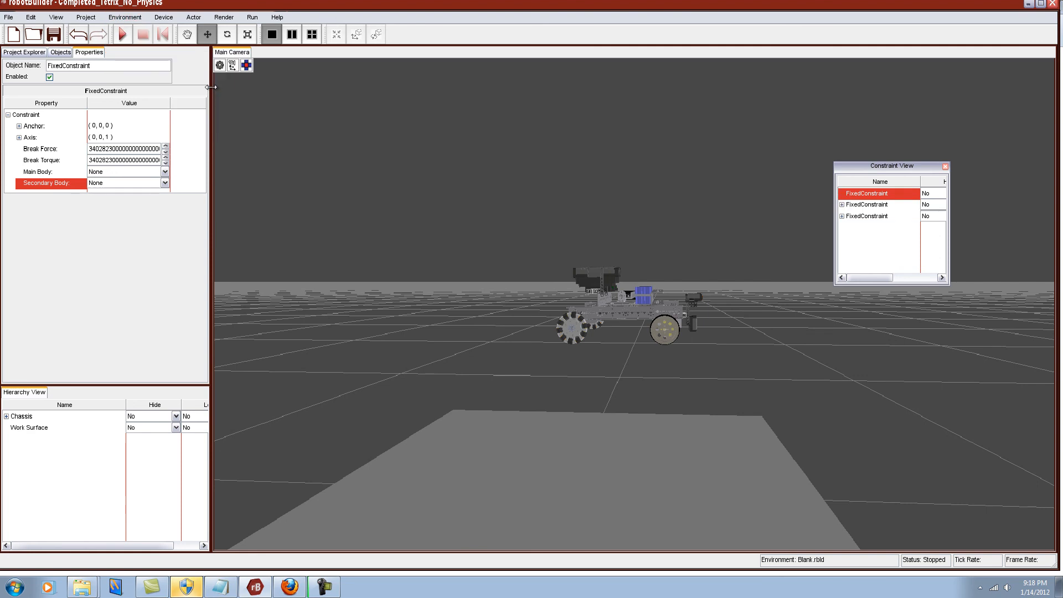
pyautogui.click(125, 17)
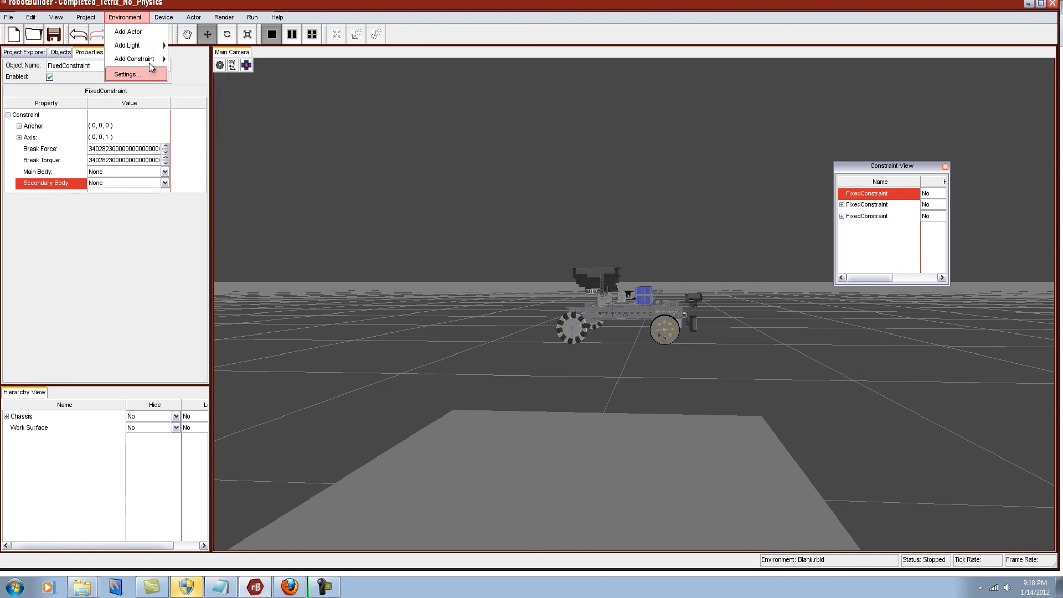
pyautogui.moveTo(148, 61)
pyautogui.click(207, 87)
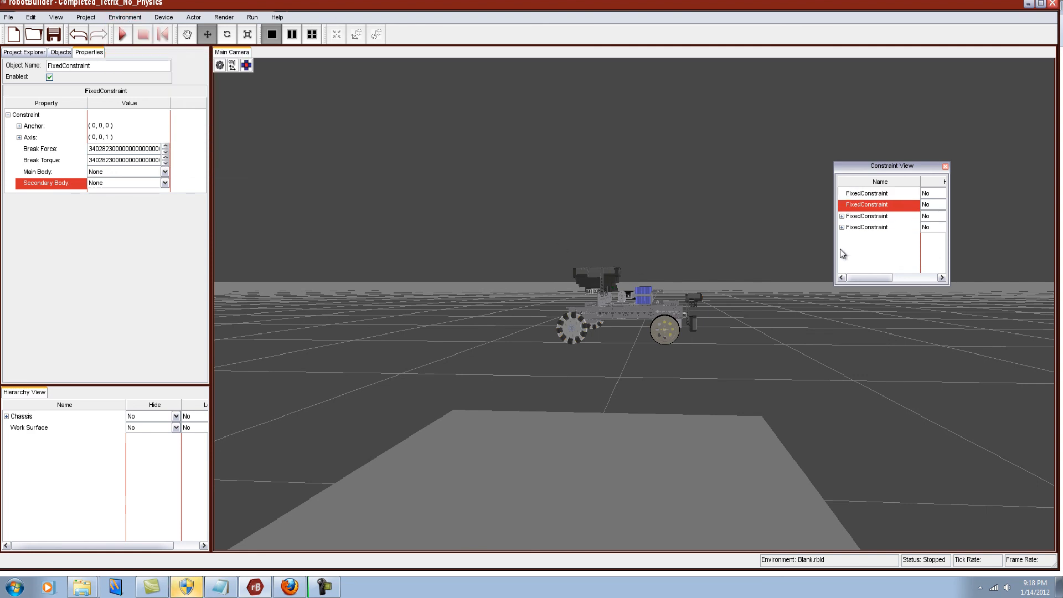
# - Set one unassigned FixedConstraint's main body to Chassis and its secondary body to Wheel 76mm 3-in r
pyautogui.click(148, 172)
pyautogui.click(148, 196)
pyautogui.click(148, 182)
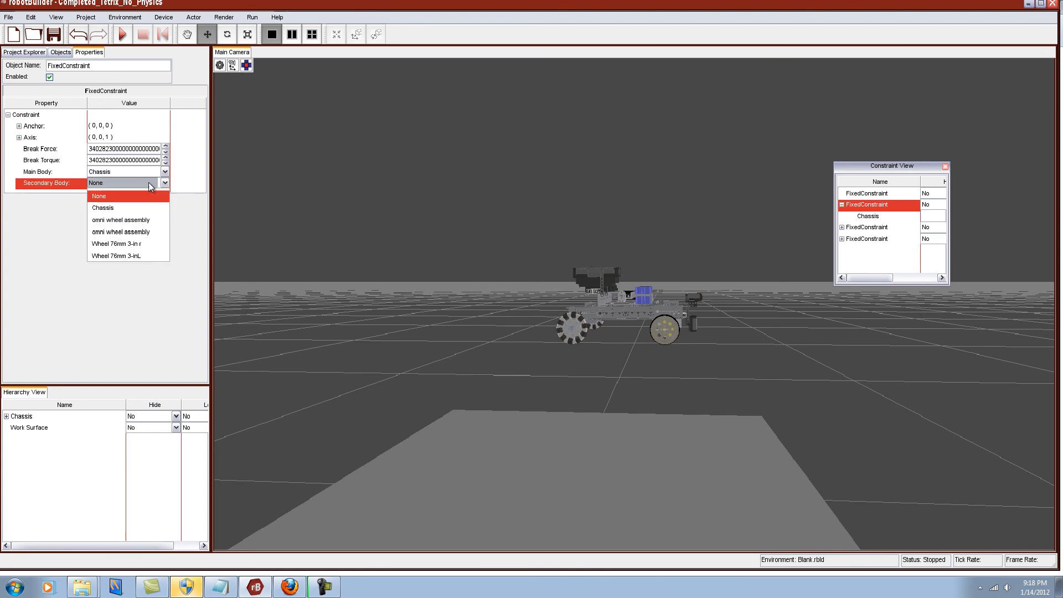
pyautogui.click(132, 243)
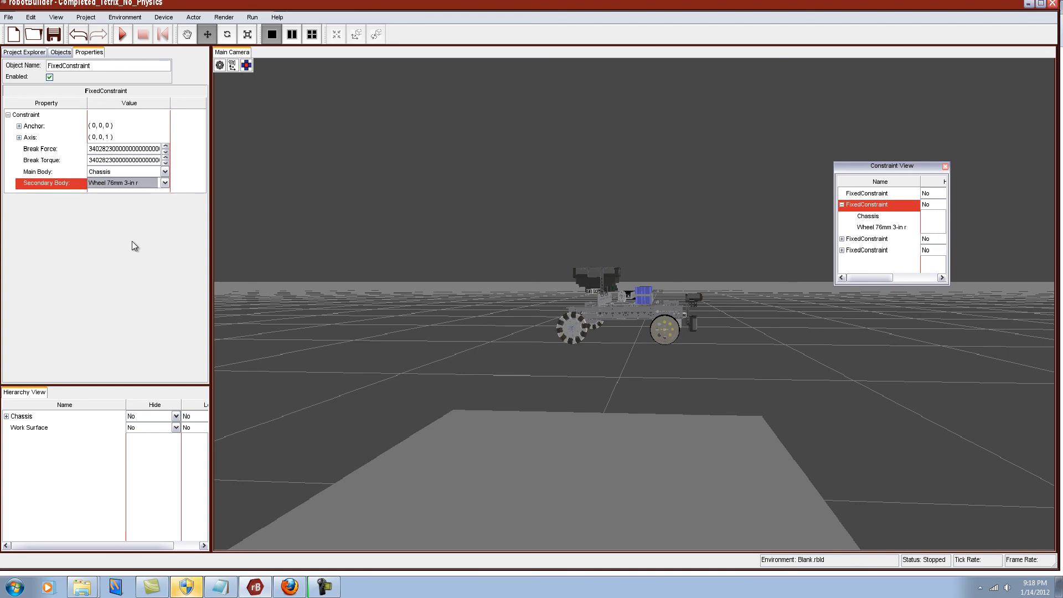
pyautogui.click(842, 205)
# - Set the remaining unassigned FixedConstraint's main body to Chassis and its secondary body to Wheel 76mm 3-inL
pyautogui.click(853, 194)
pyautogui.click(147, 172)
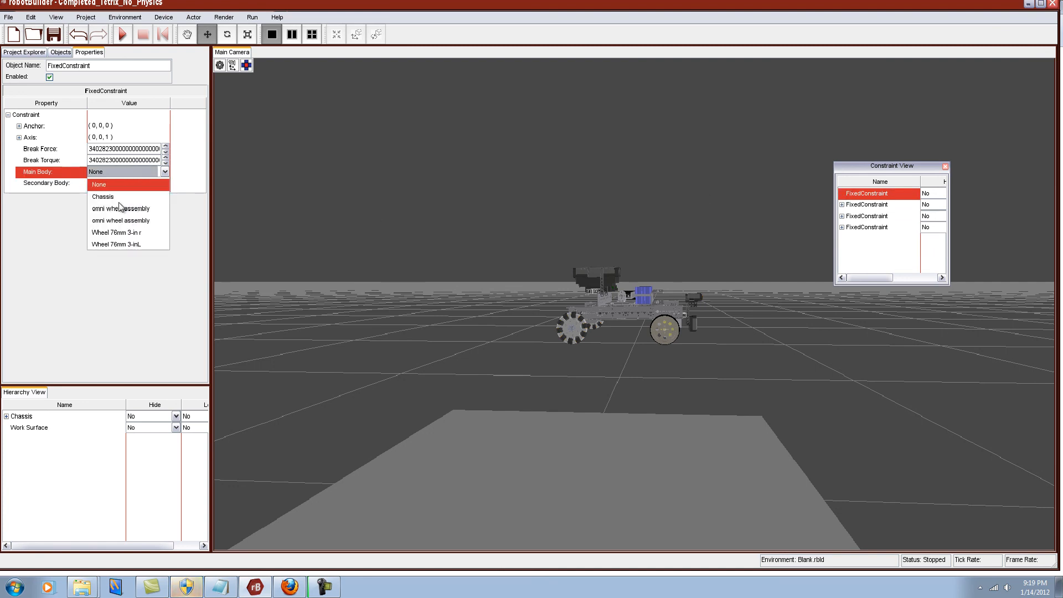
pyautogui.click(118, 201)
pyautogui.click(135, 183)
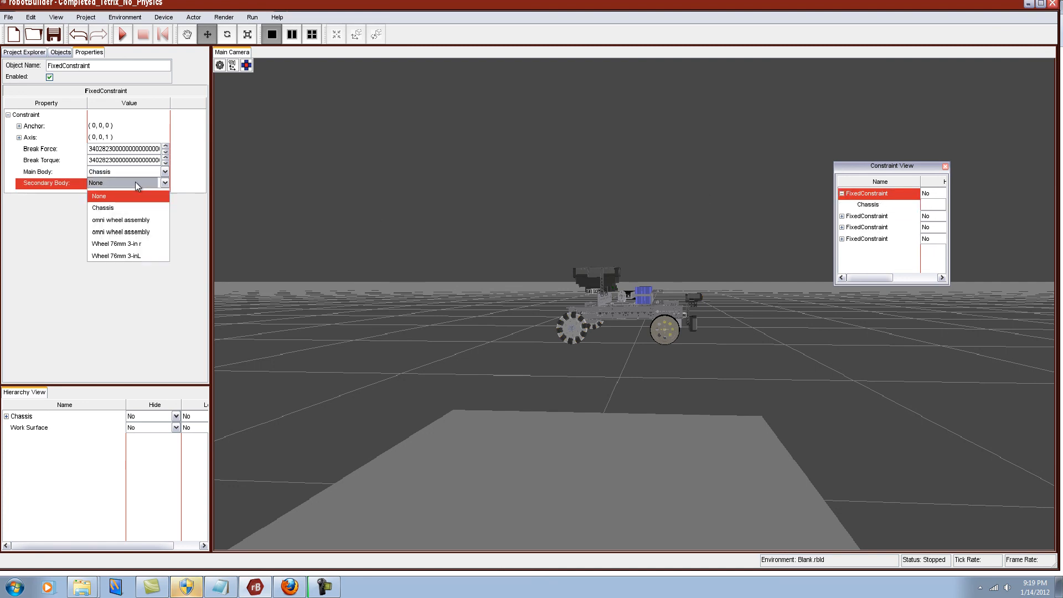
pyautogui.click(118, 256)
pyautogui.moveTo(657, 424); pyautogui.dragTo(676, 453)
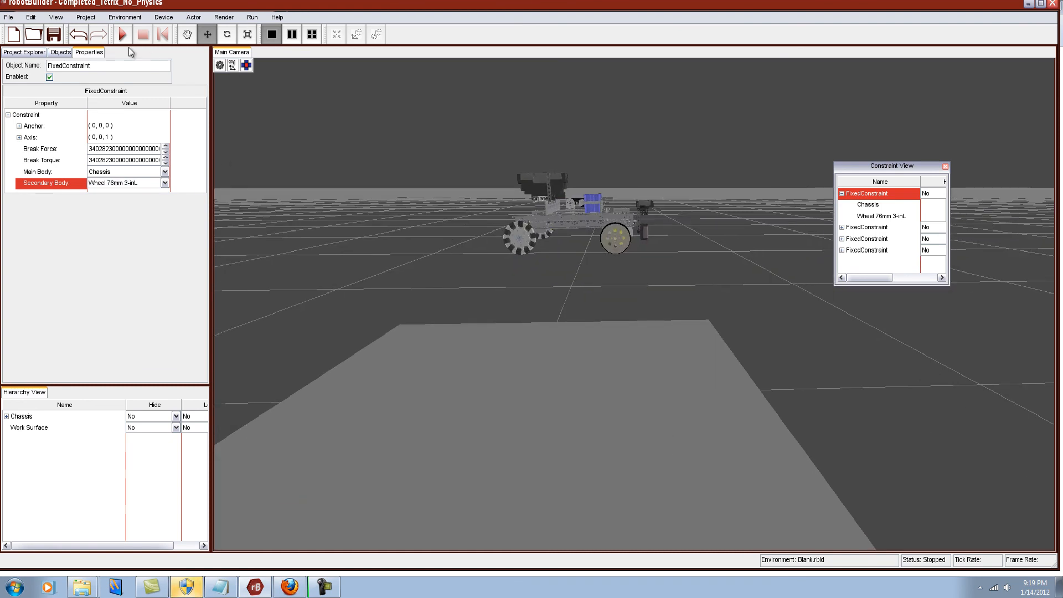
# - Run the physics simulation to check how the constrained robot drops, and stop it
pyautogui.click(122, 35)
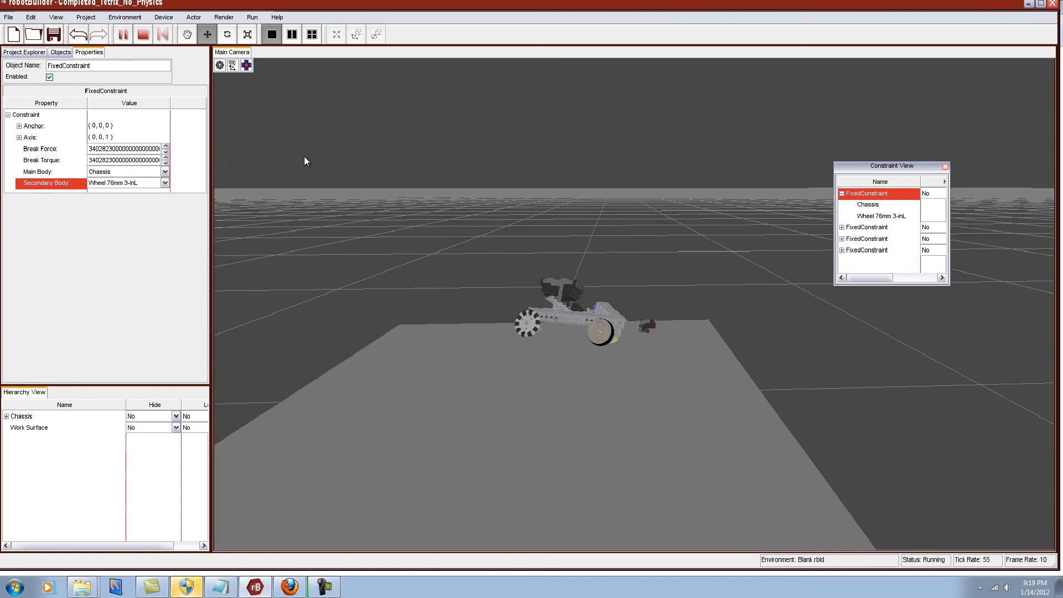
pyautogui.click(143, 34)
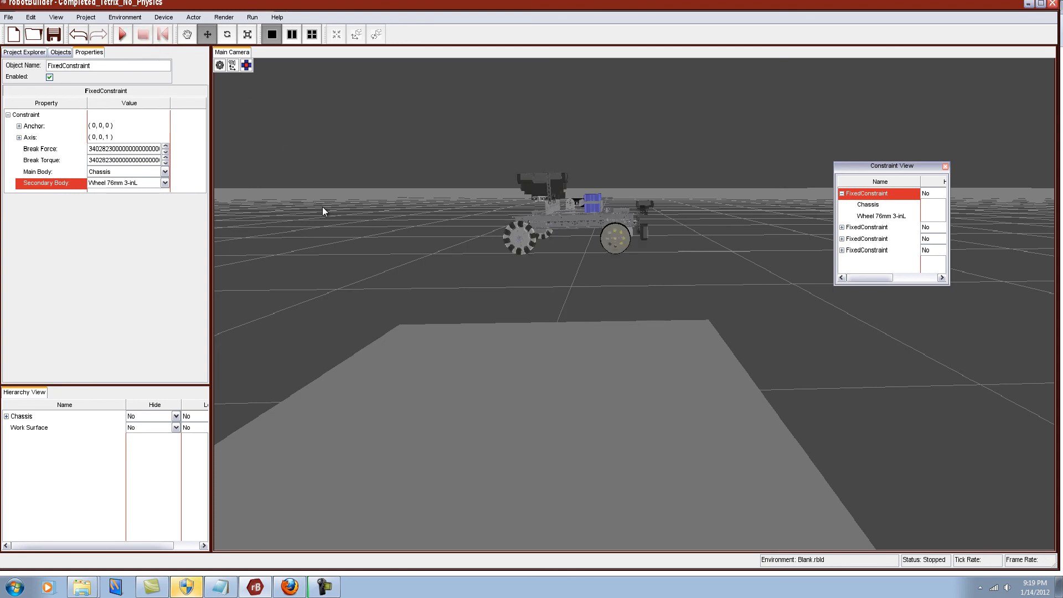
# - Move the Chassis along X to about 0.266 so the robot is above the middle of the Work Surface
pyautogui.moveTo(323, 207); pyautogui.dragTo(300, 157)
pyautogui.click(187, 34)
pyautogui.moveTo(392, 158); pyautogui.dragTo(363, 391)
pyautogui.moveTo(367, 389); pyautogui.dragTo(522, 409, button='right')
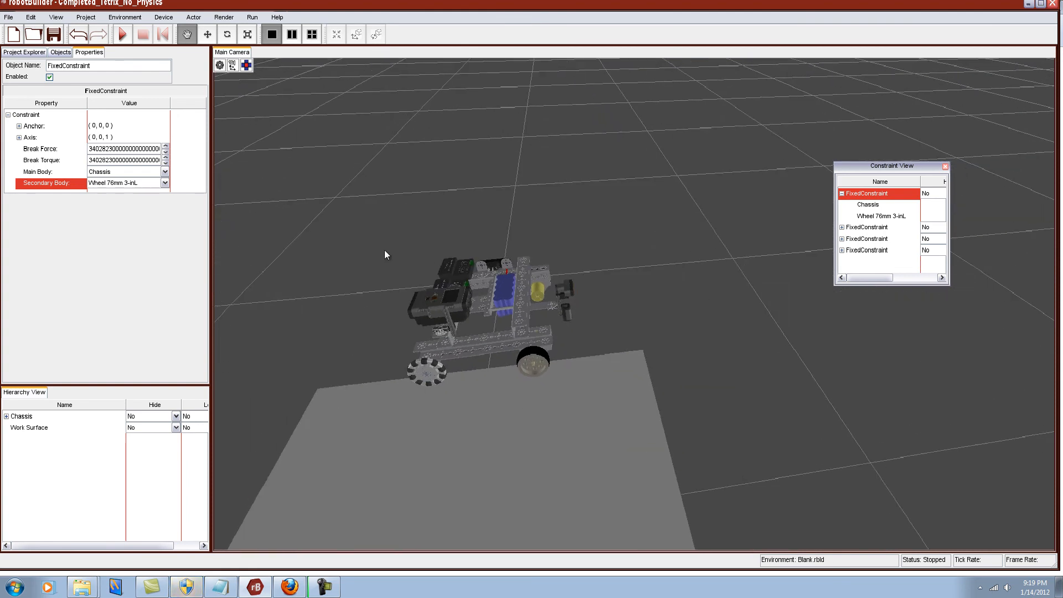
pyautogui.click(206, 19)
pyautogui.click(209, 6)
pyautogui.click(209, 34)
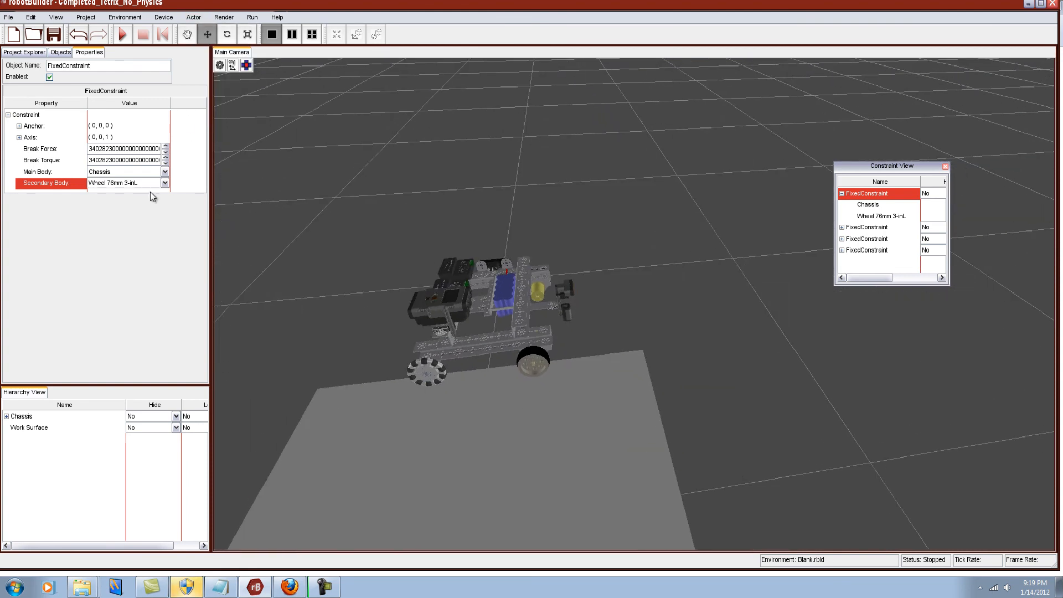
pyautogui.click(25, 417)
pyautogui.moveTo(507, 390); pyautogui.dragTo(490, 540)
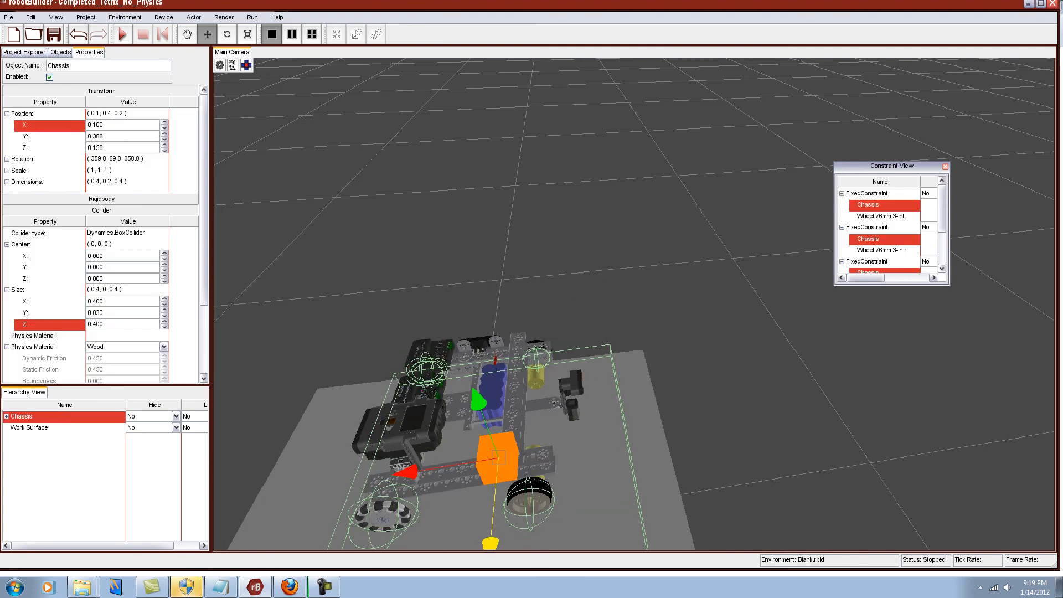
pyautogui.moveTo(822, 267); pyautogui.dragTo(786, 420, button='right')
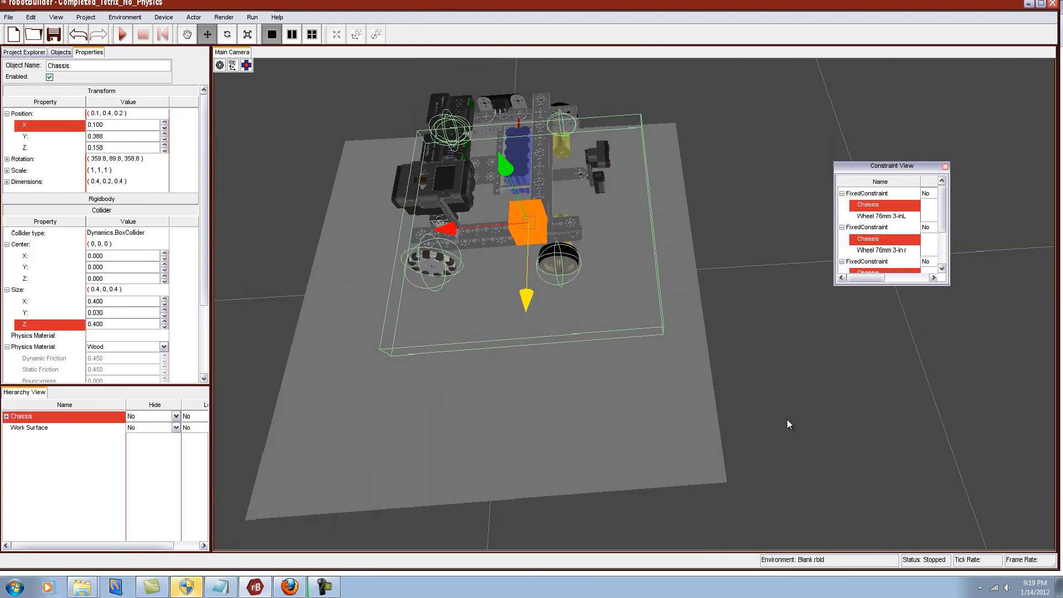
pyautogui.moveTo(526, 303); pyautogui.dragTo(521, 405)
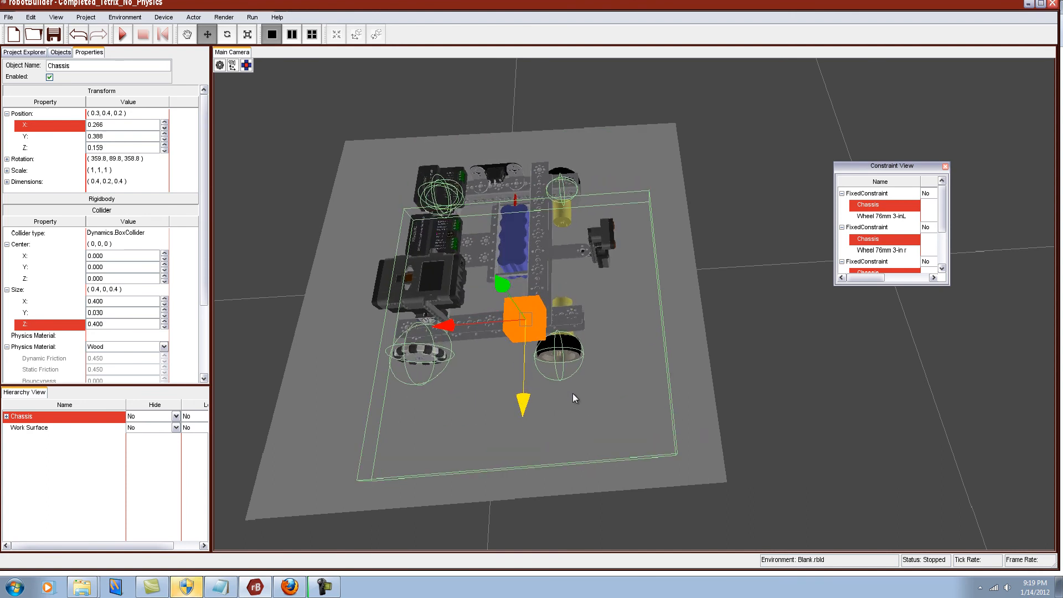
# - Turn off the rendering of the collider outlines around the chassis and wheels
pyautogui.moveTo(564, 391); pyautogui.dragTo(577, 384, button='right')
pyautogui.moveTo(568, 433); pyautogui.dragTo(577, 499, button='right')
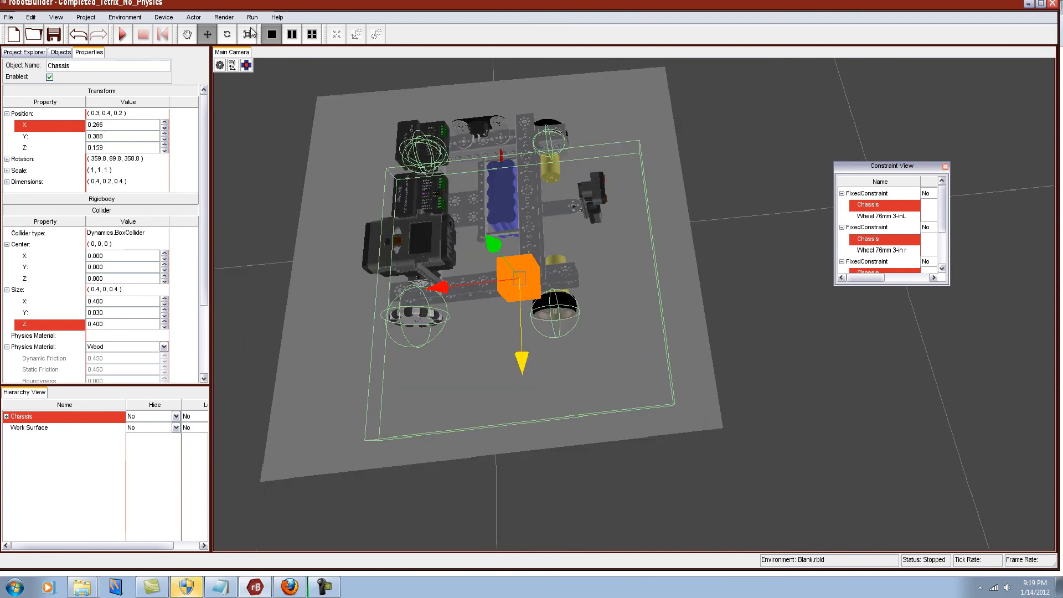
pyautogui.click(224, 17)
pyautogui.click(232, 46)
pyautogui.scroll(10, 546, 414)
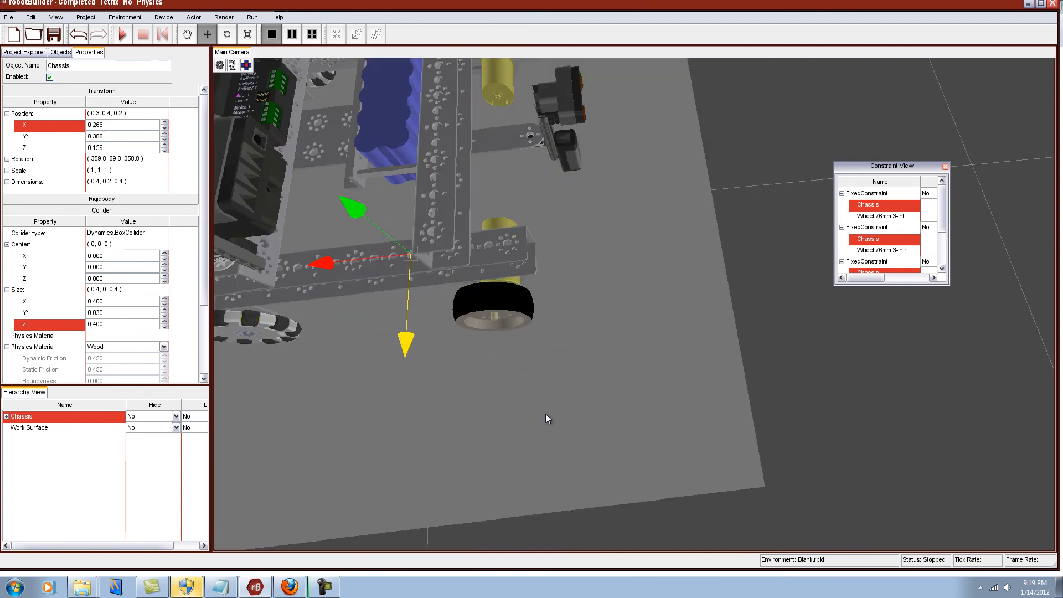
# - Run the simulation from a closer viewpoint and examine how the robot lands on the Work Surface
pyautogui.scroll(4, 546, 414)
pyautogui.moveTo(512, 340); pyautogui.dragTo(464, 239, button='right')
pyautogui.scroll(-5, 464, 241)
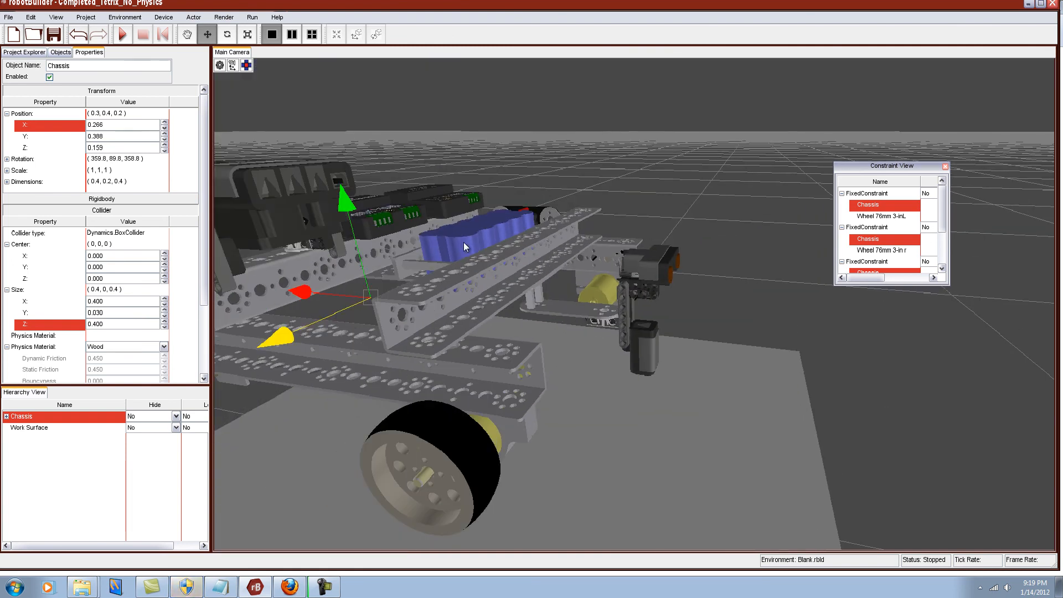
pyautogui.scroll(-3, 464, 242)
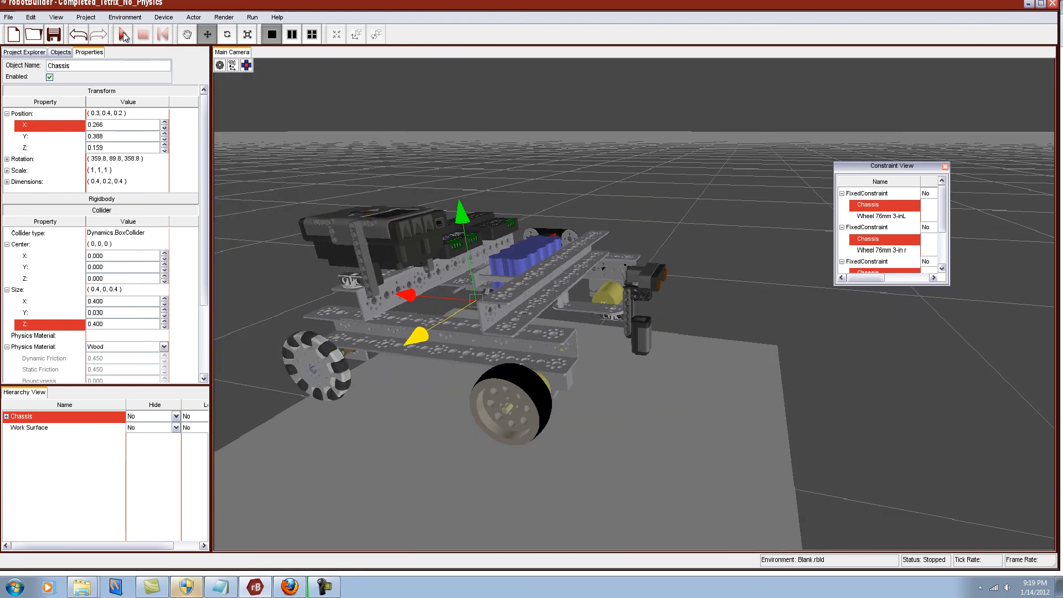
pyautogui.click(123, 36)
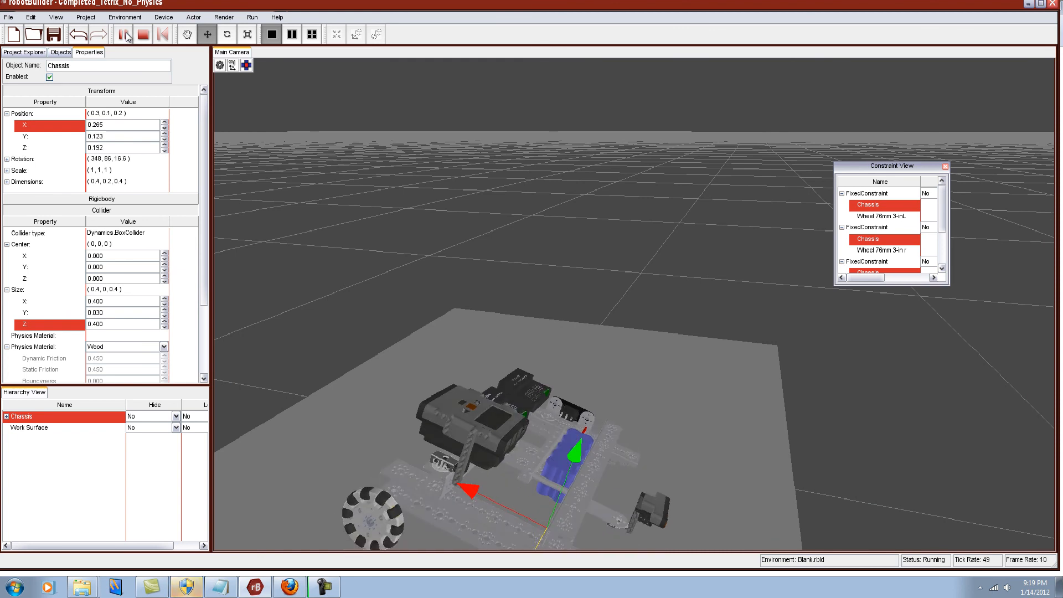
pyautogui.scroll(5, 457, 394)
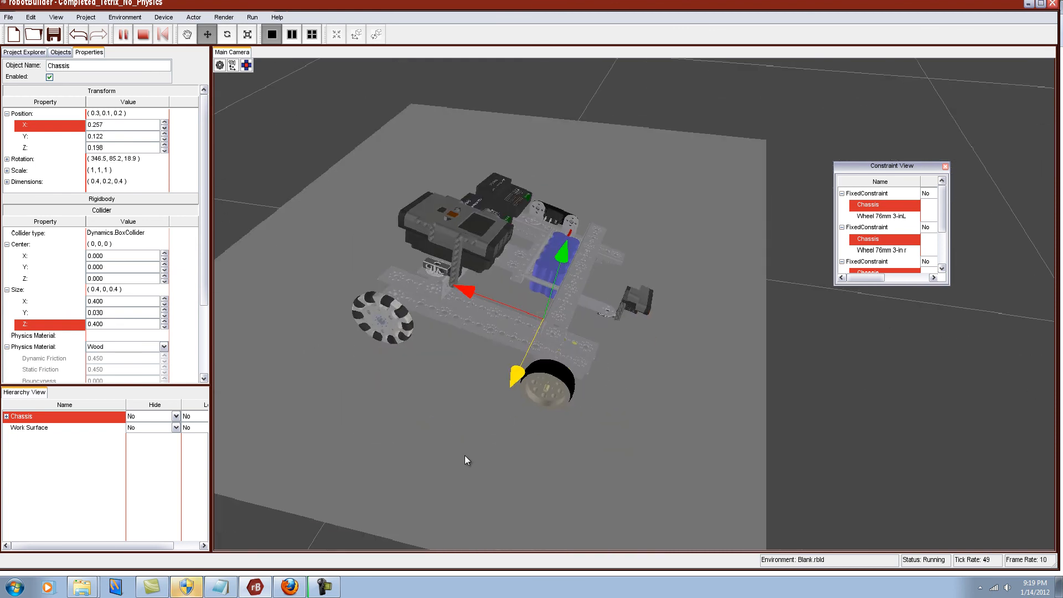